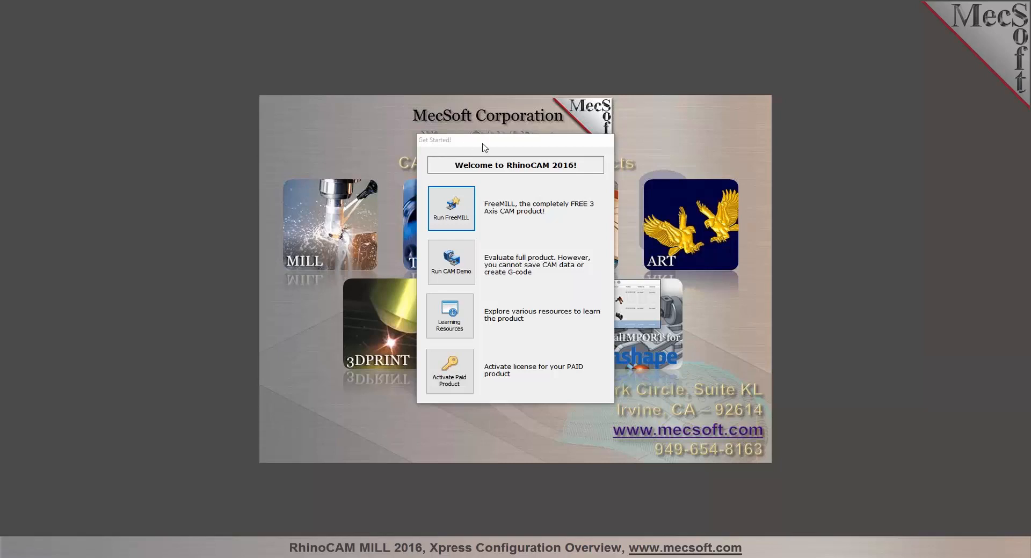
Start the RhinoCAM 2016 CAM demo with the MILL module in the Xpress configuration
left_click(435, 145)
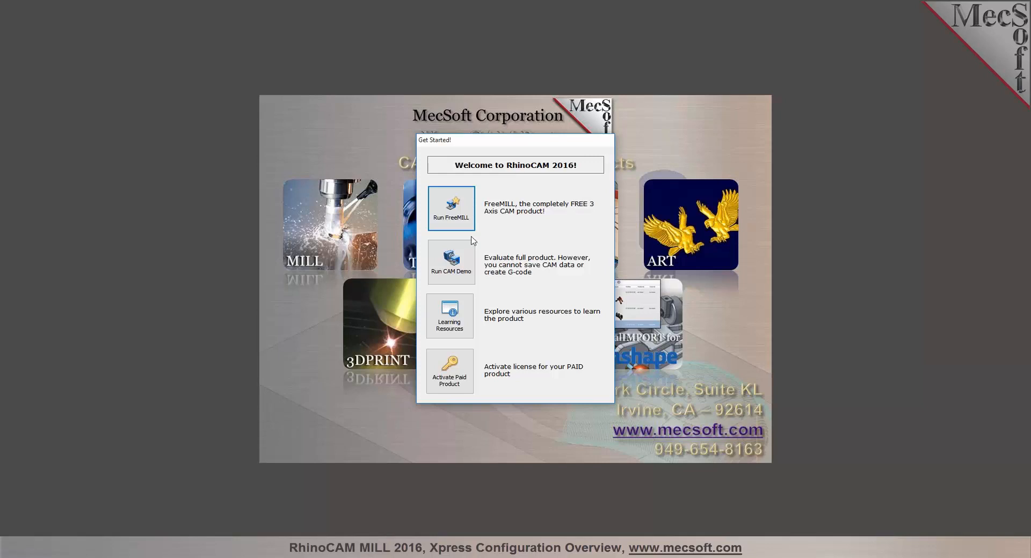
left_click(456, 266)
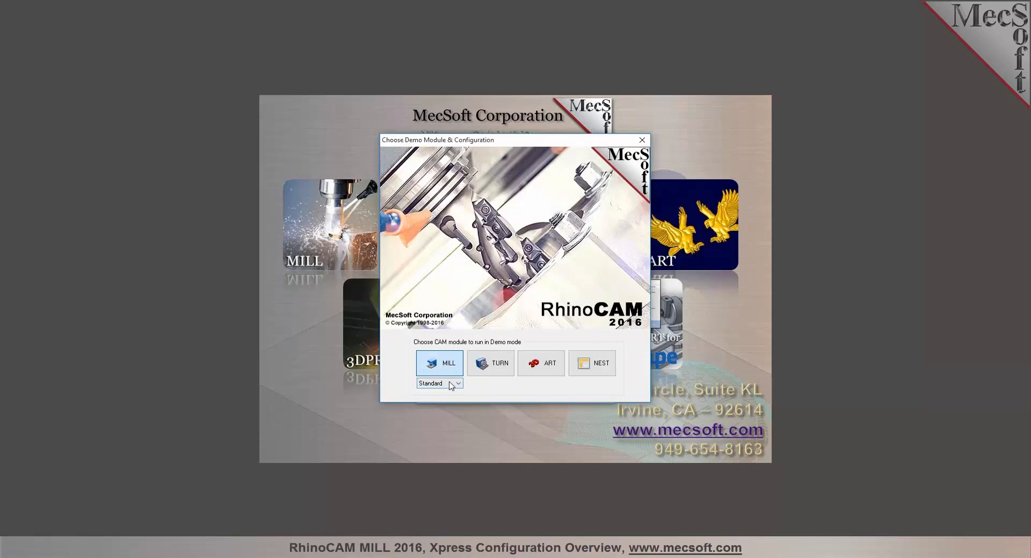
left_click(452, 385)
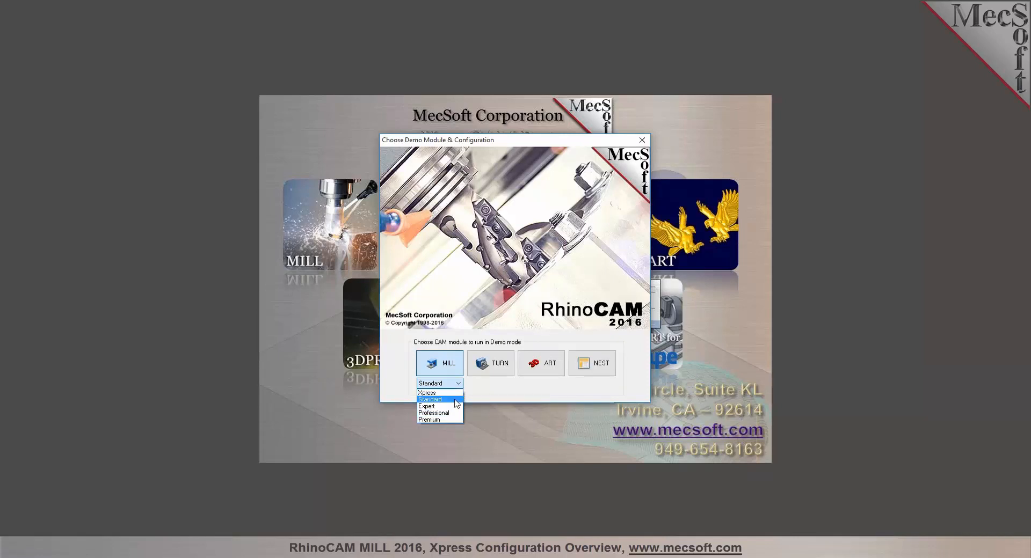
left_click(456, 398)
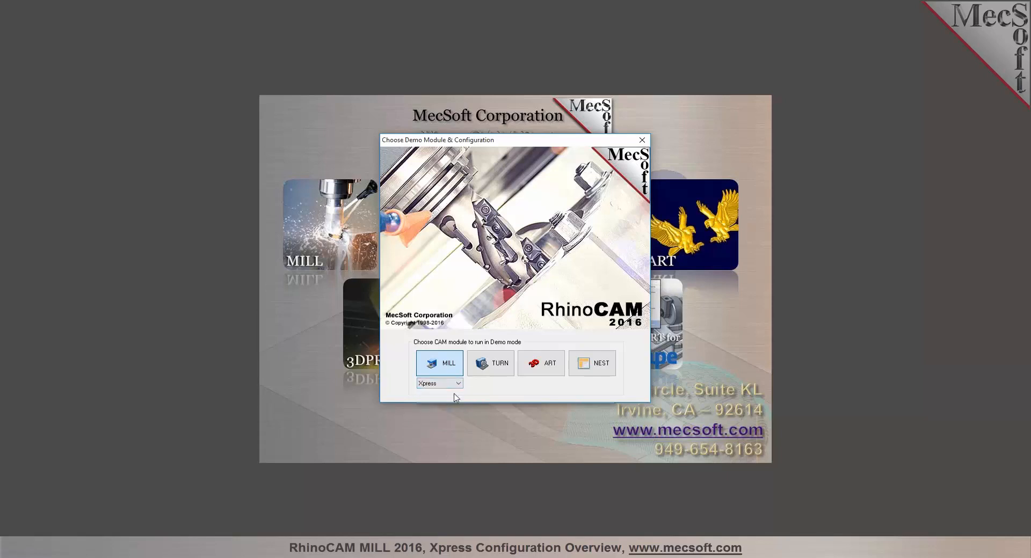
left_click(439, 370)
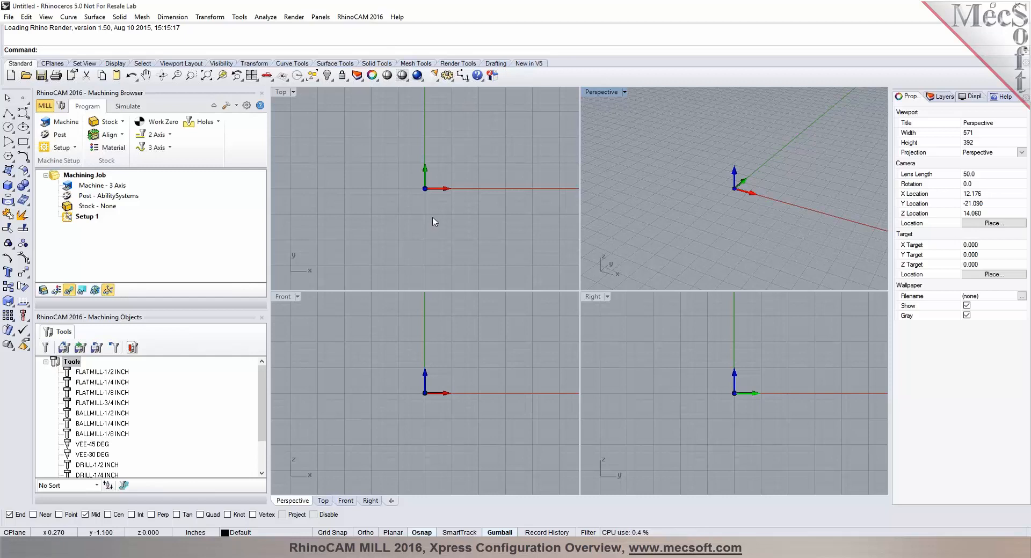
Review the available RhinoCAM modules and the machining operations offered for 2 Axis, 3 Axis and Holes
left_click(370, 17)
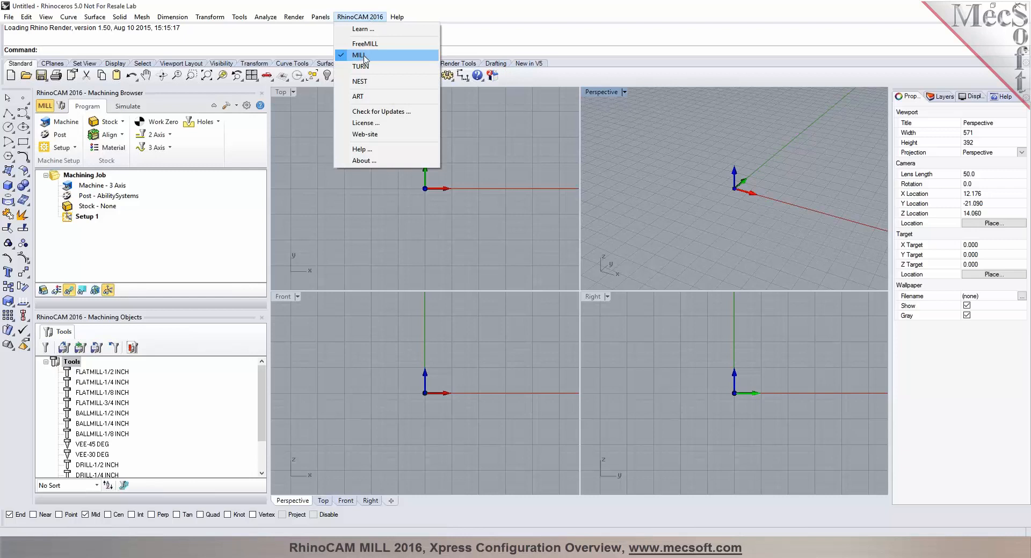
left_click(291, 200)
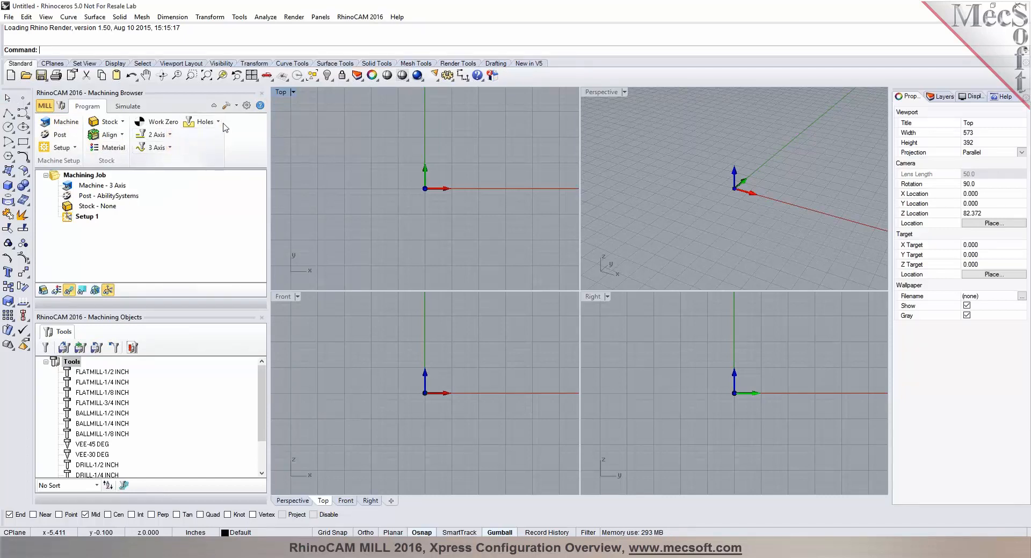
left_click(171, 135)
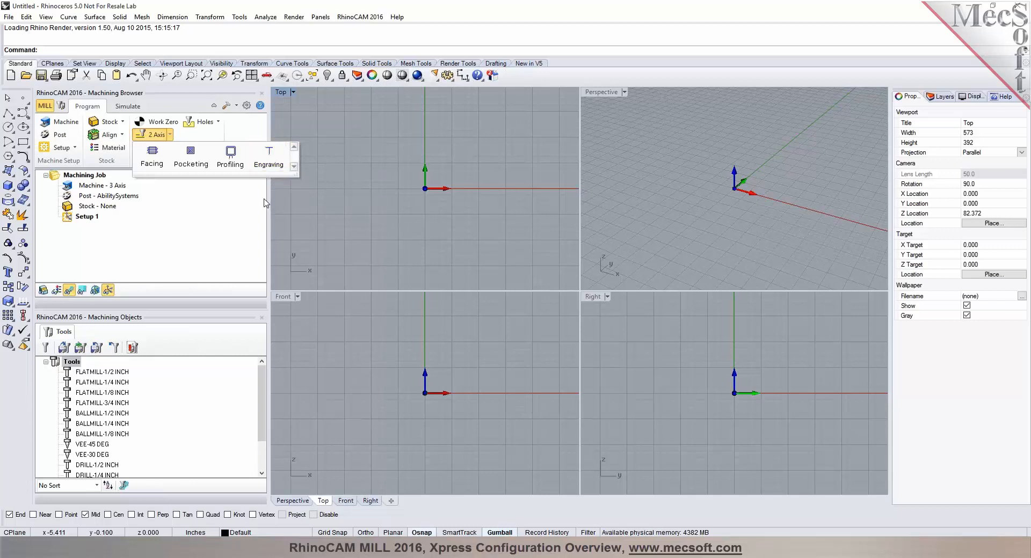
left_click(165, 149)
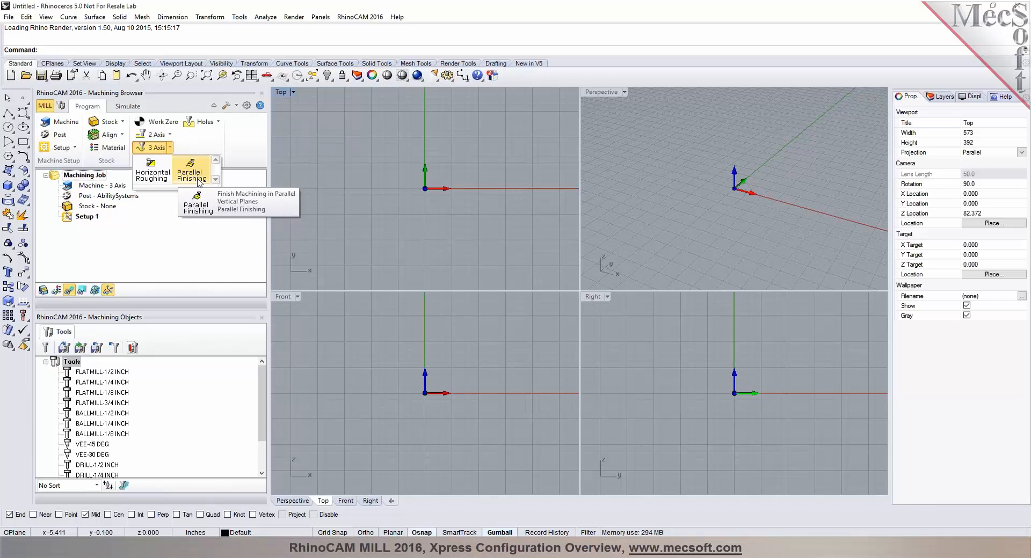
left_click(260, 144)
left_click(218, 123)
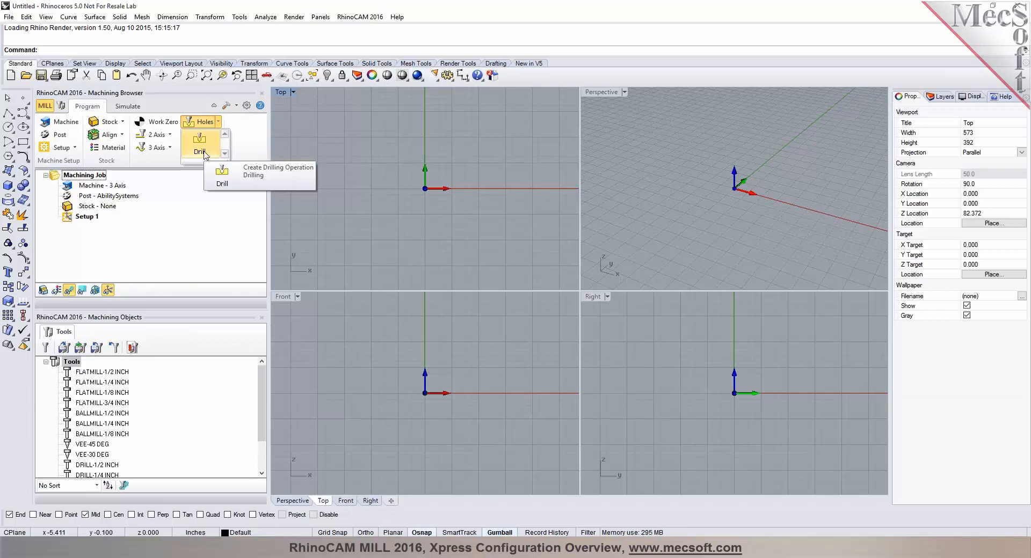
left_click(204, 152)
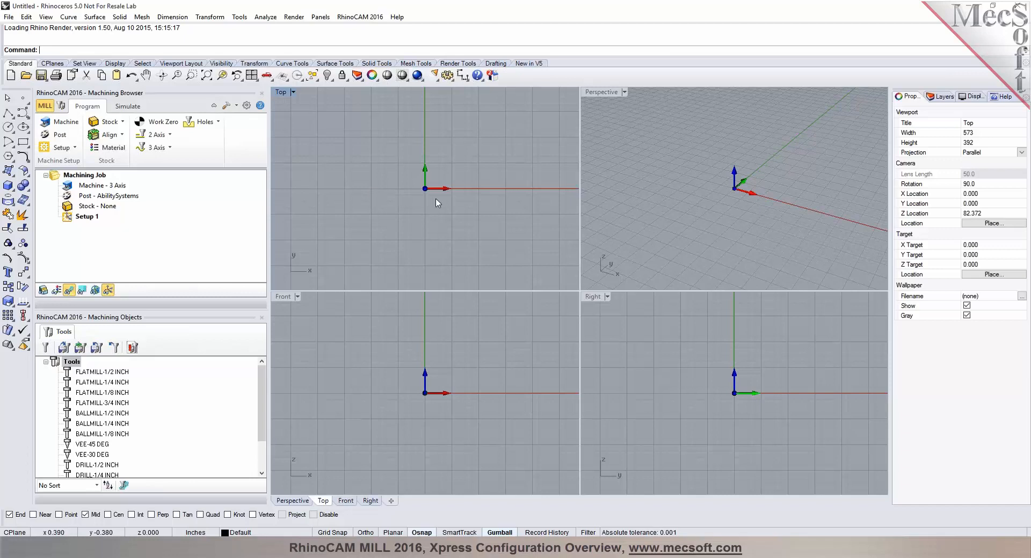
Maximize the Perspective viewport, check the compatible import file types and open Gear Box.3dm from the CAM Xpress folder
double_click(603, 93)
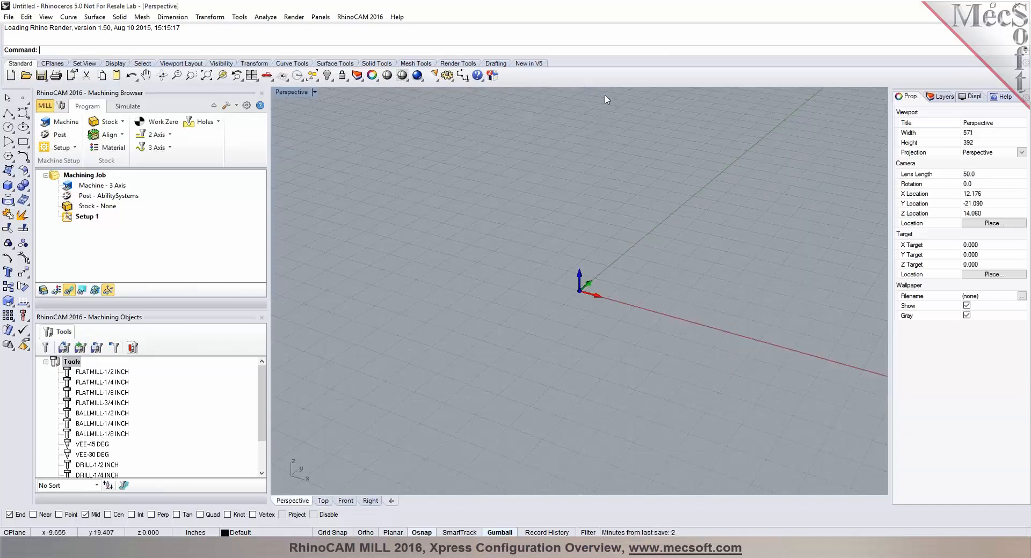
left_click(25, 77)
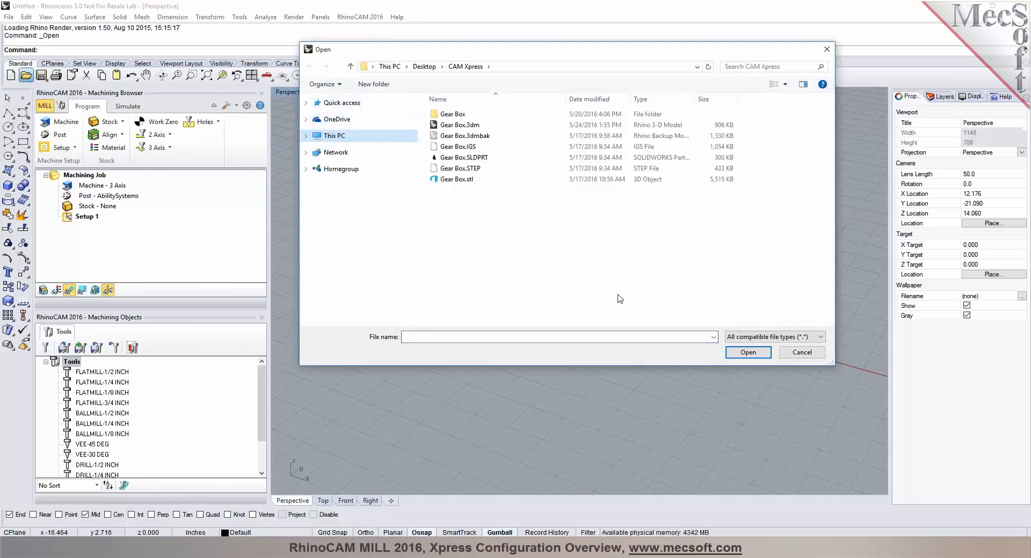
left_click(763, 341)
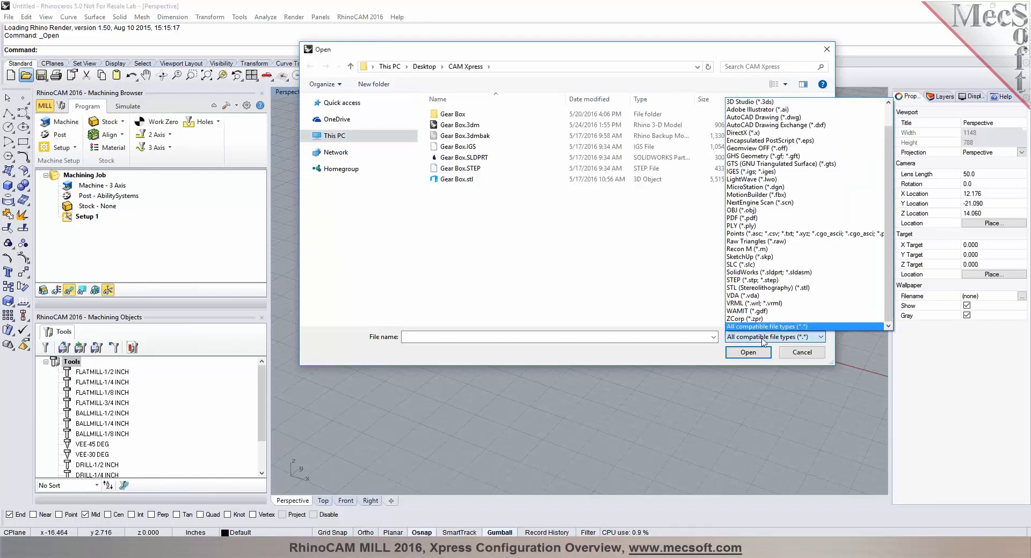
mouse_move(892, 317)
left_mouse_down()
mouse_move(890, 290)
mouse_move(890, 322)
left_mouse_up()
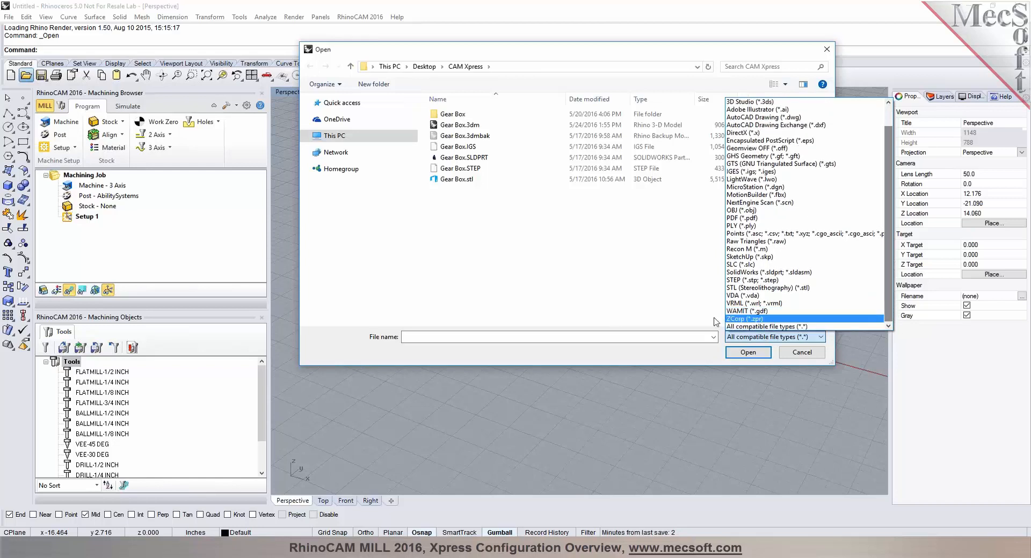
left_click(609, 315)
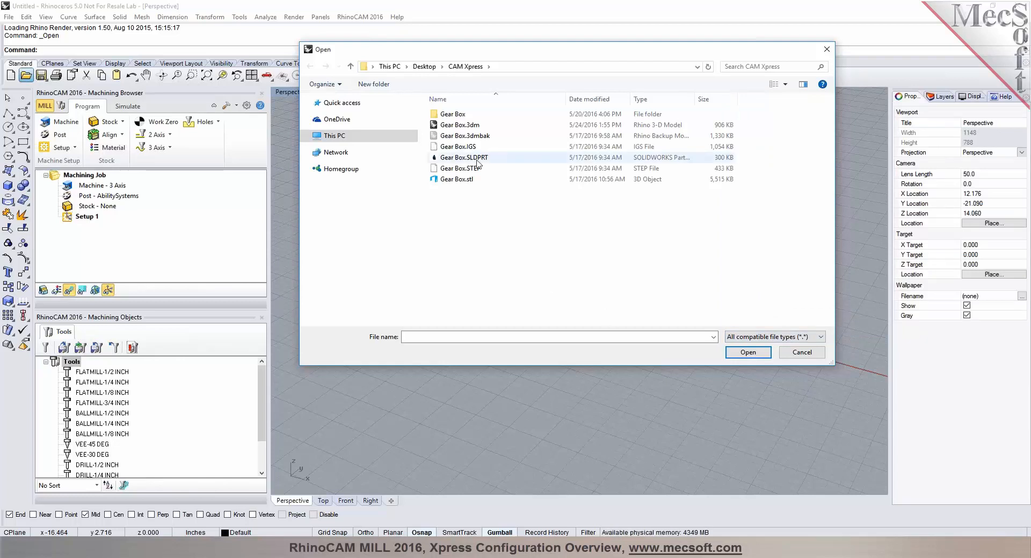
left_click(459, 124)
left_click(755, 353)
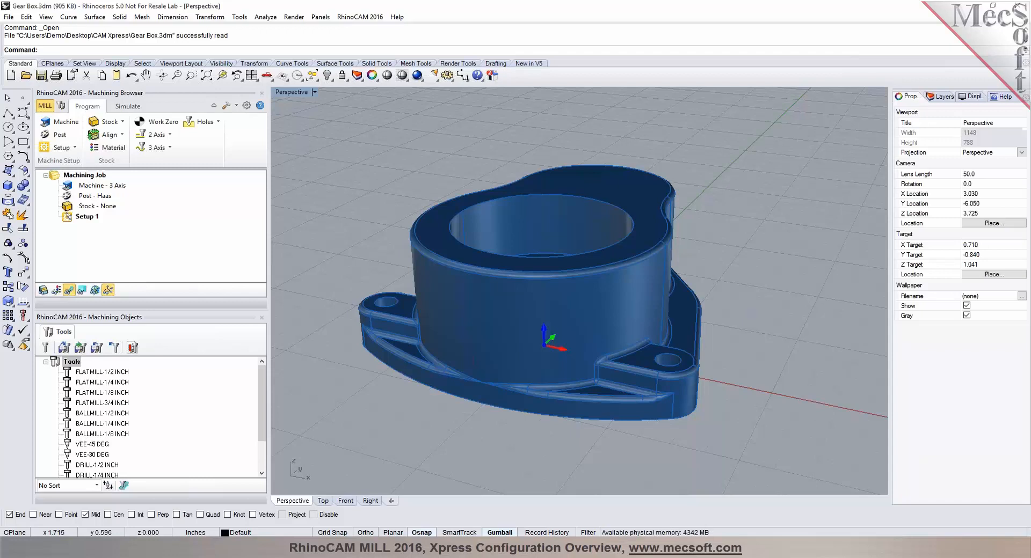
Examine the gear box model from several angles in the four-view layout and the maximized Perspective viewport
right_click_drag(605, 211, 616, 333)
scroll(617, 343, "down", 7)
scroll(615, 307, "up", 6)
right_click_drag(551, 312, 543, 272)
scroll(543, 273, "down", 4)
scroll(524, 290, "up", 6)
left_click(251, 75)
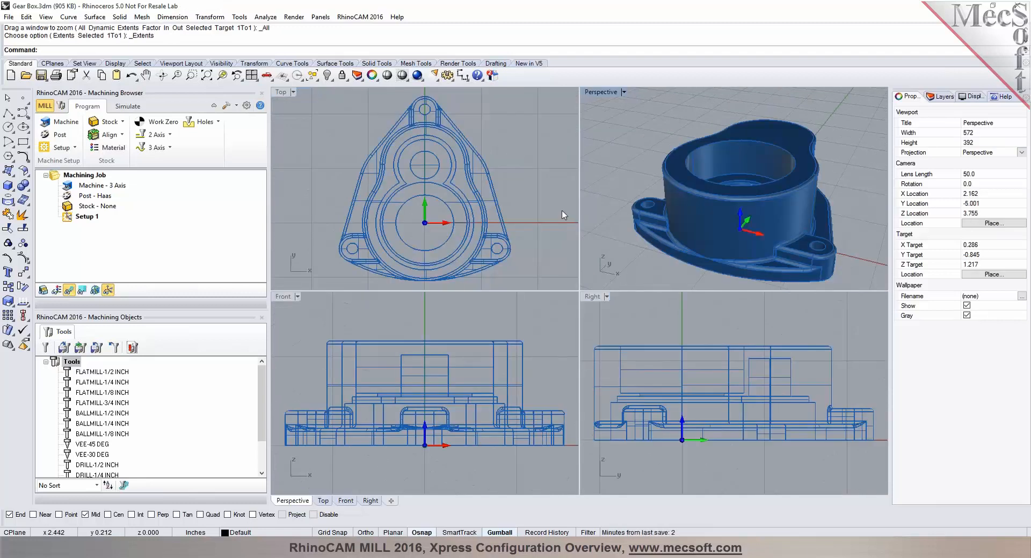
double_click(601, 92)
right_click_drag(628, 280, 506, 253)
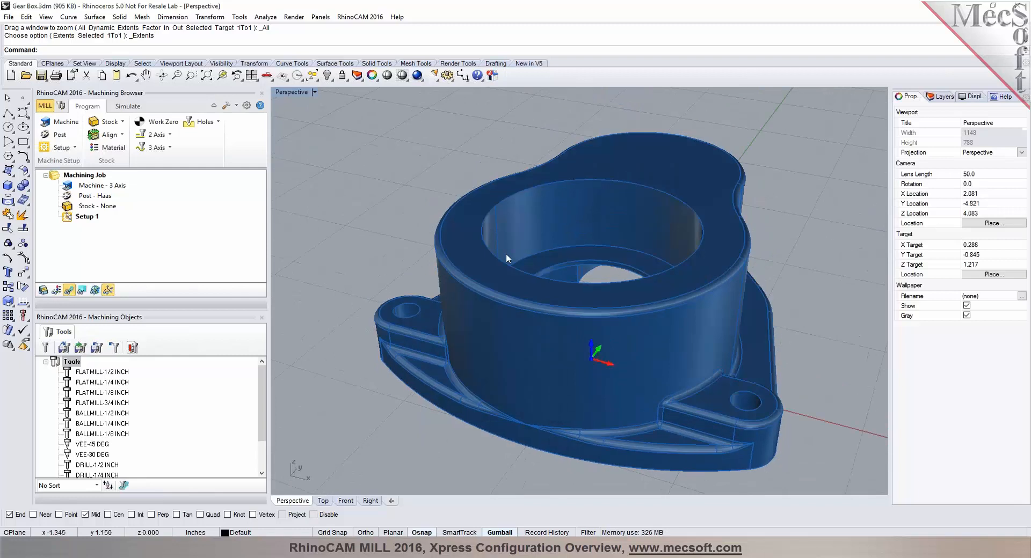
scroll(506, 253, "down", 2)
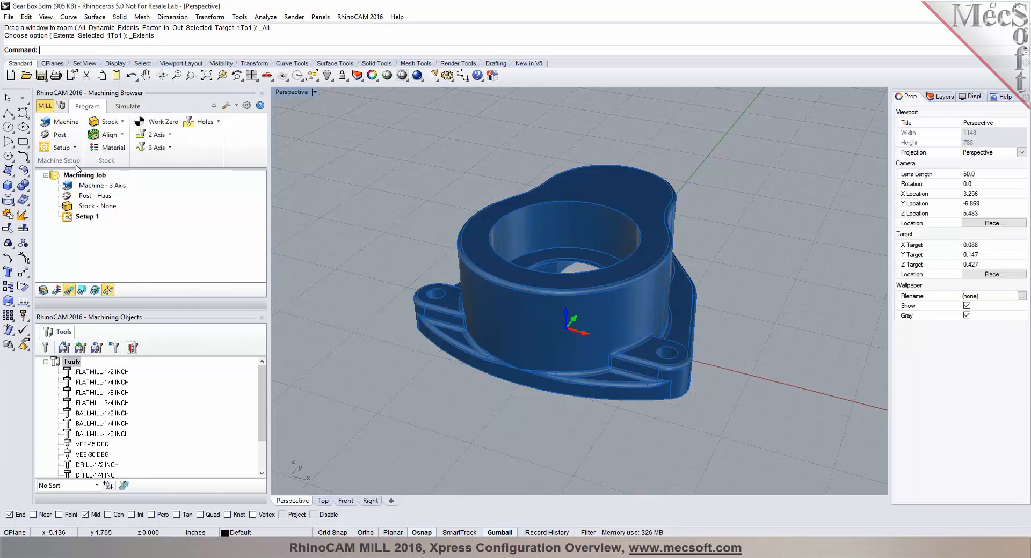
Check the simulation commands, return to programming and dock the Machining Objects browser beside the Machining Browser
left_click(128, 106)
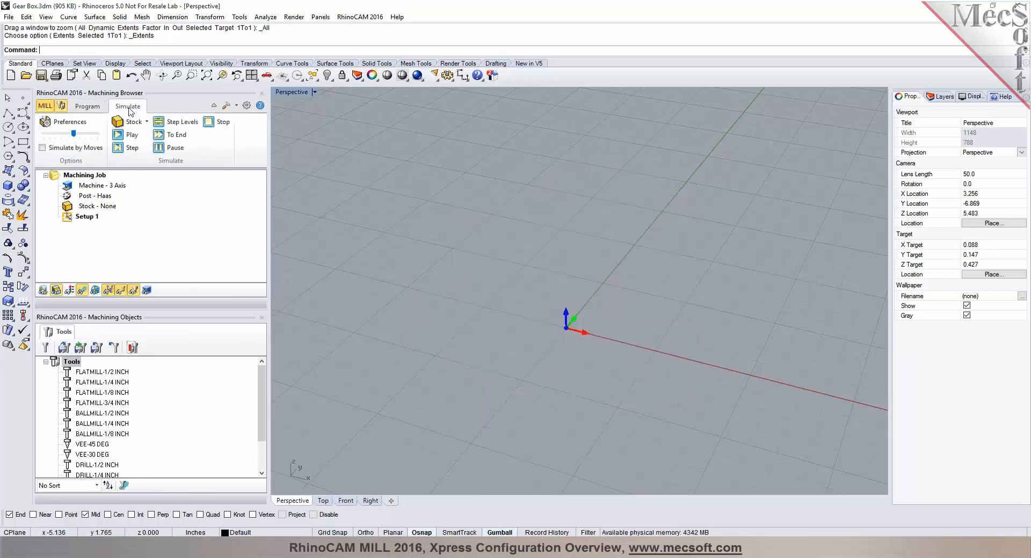
left_click(102, 109)
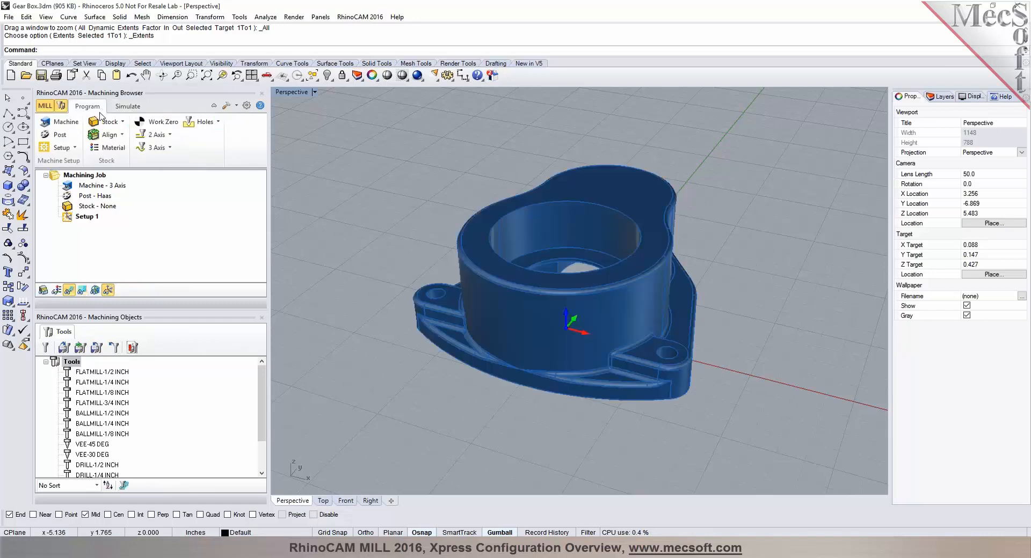
left_click_drag(110, 318, 240, 272)
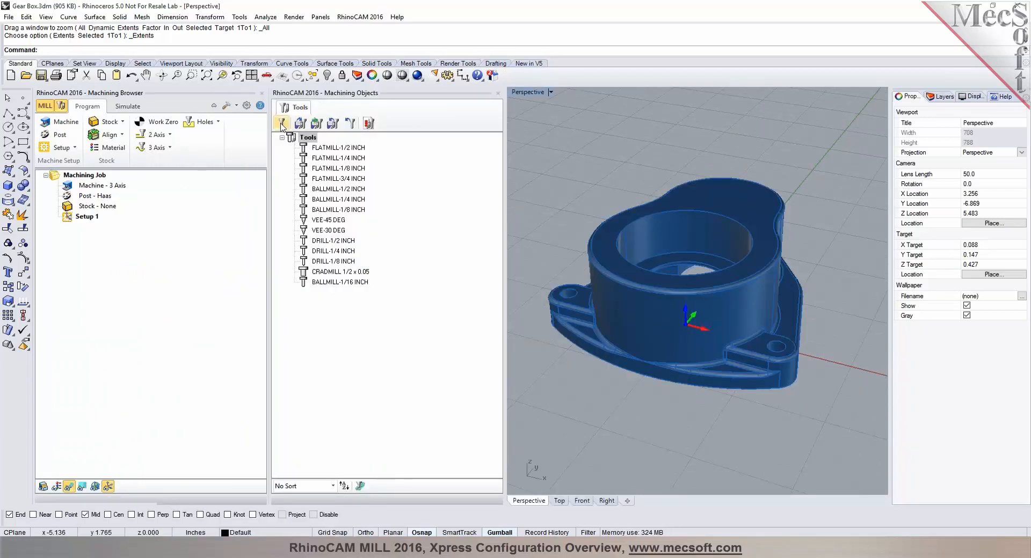
Open the tool creation dialog and examine the ball mill, flat mill, corner radius mill, vee mill and drill definitions
left_click(282, 124)
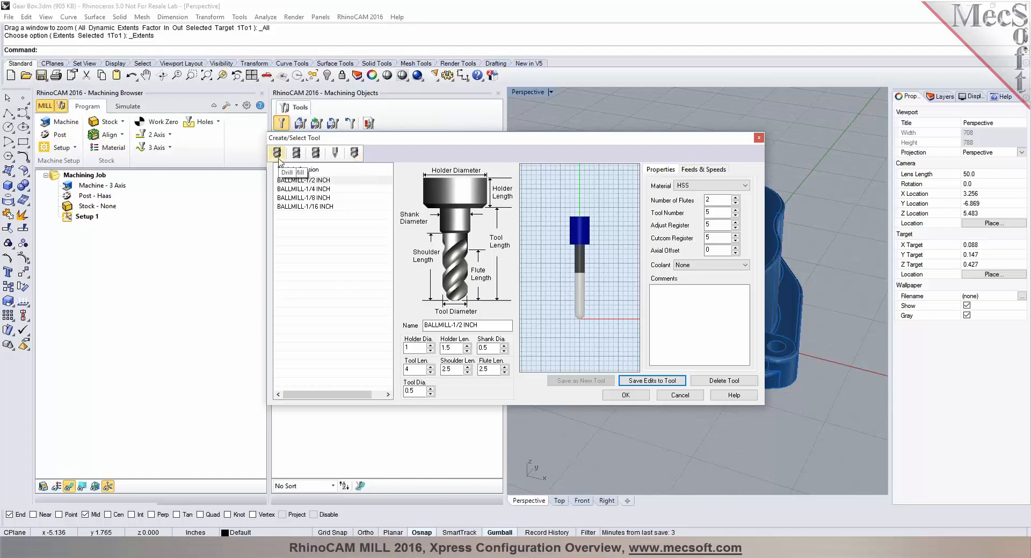
left_click(296, 153)
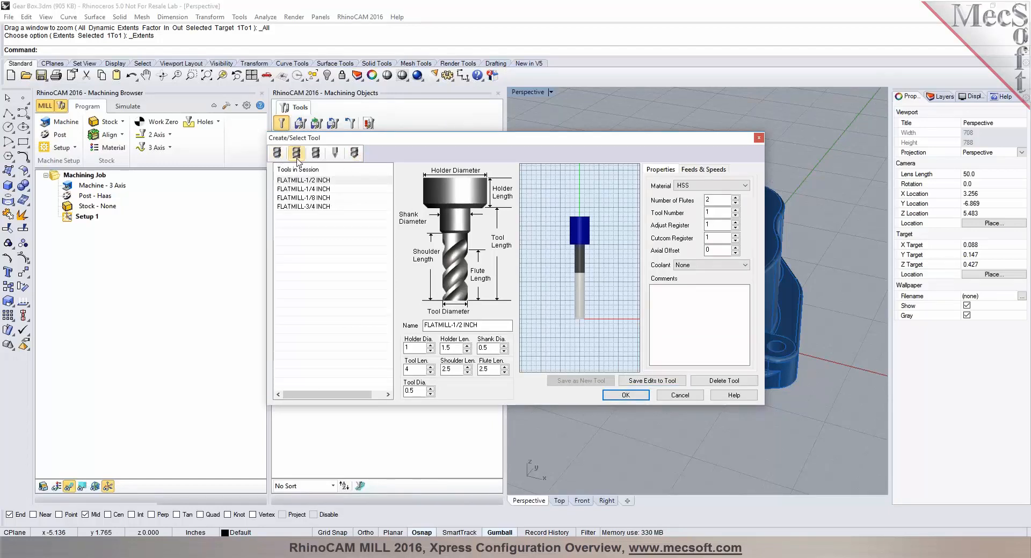
left_click(316, 155)
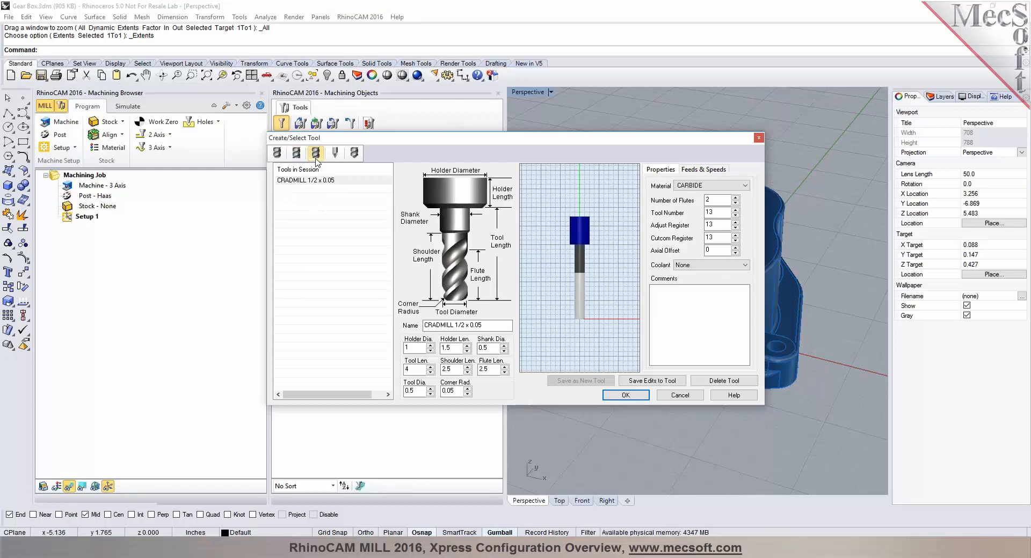
left_click(335, 155)
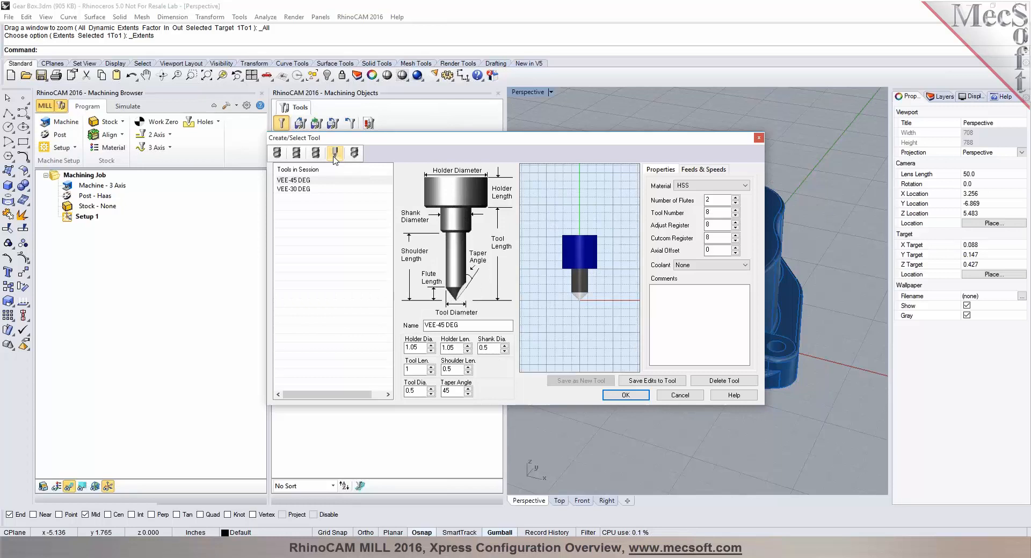
left_click(354, 154)
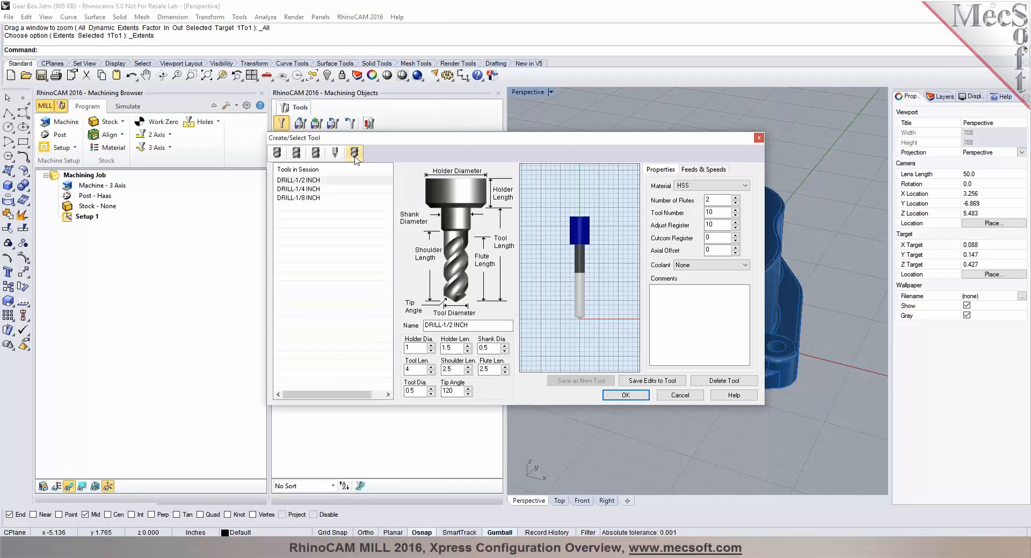
left_click(277, 156)
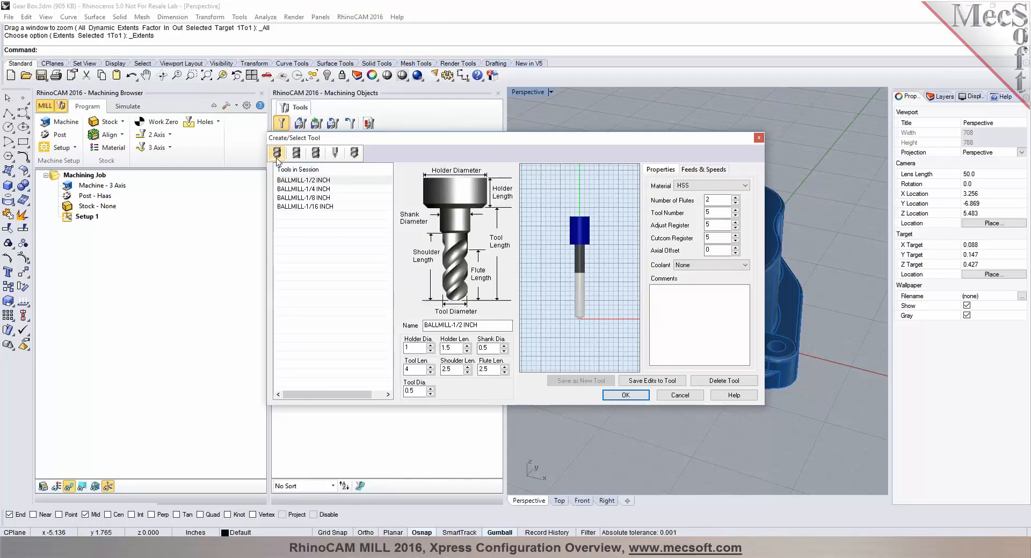
left_click(296, 153)
left_click(315, 154)
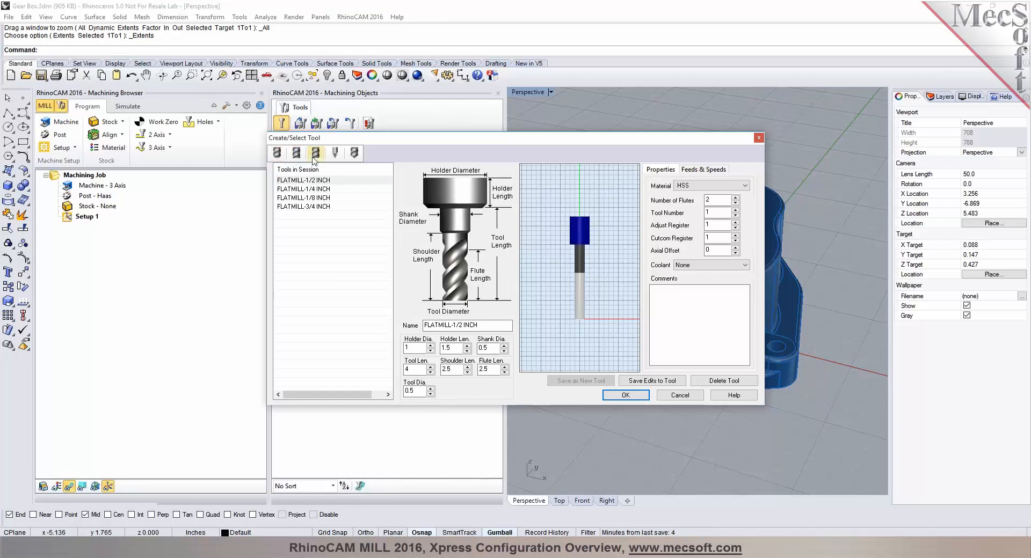
left_click(335, 154)
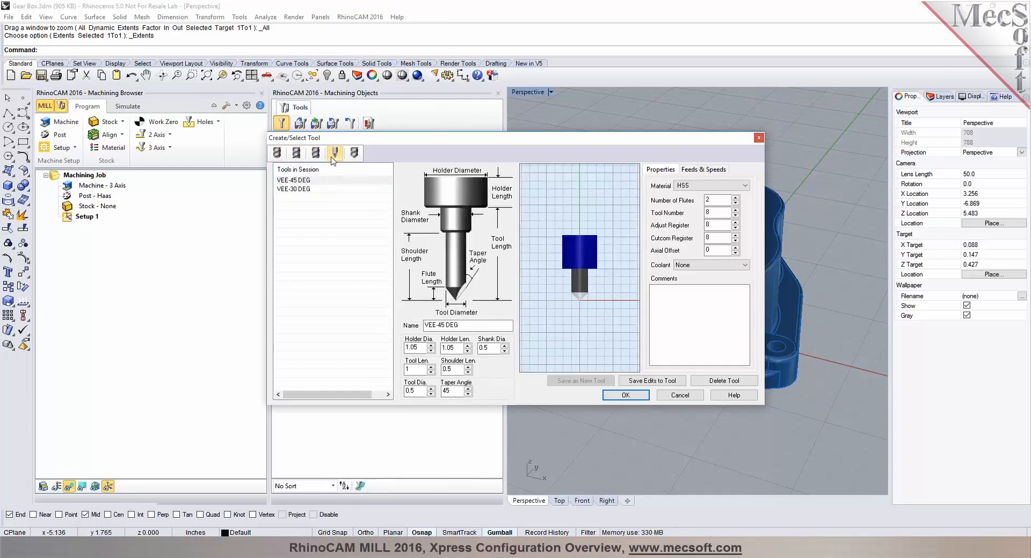
left_click(354, 154)
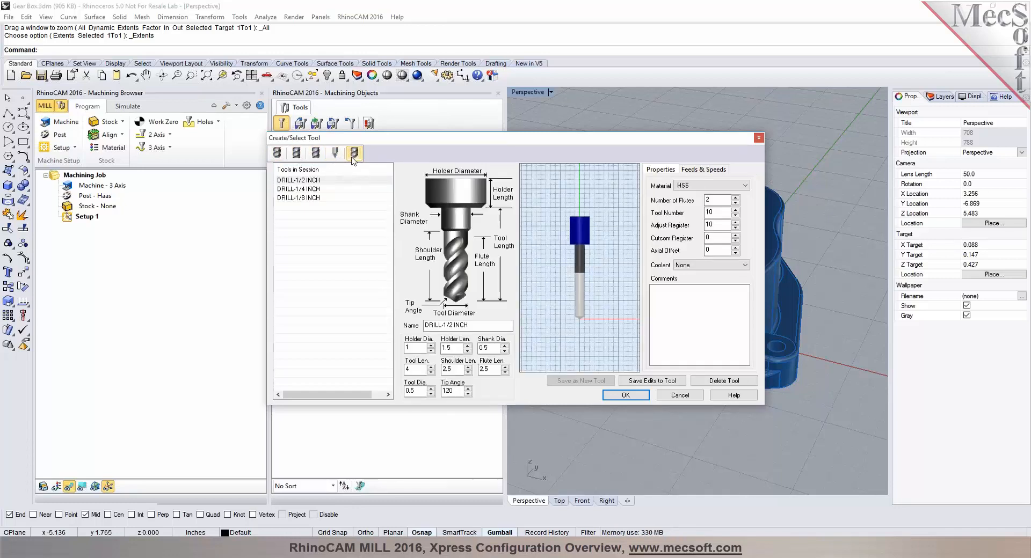
Examine the BALLMILL-1/2 INCH tool's properties, coolant options and feeds and speeds
left_click(283, 156)
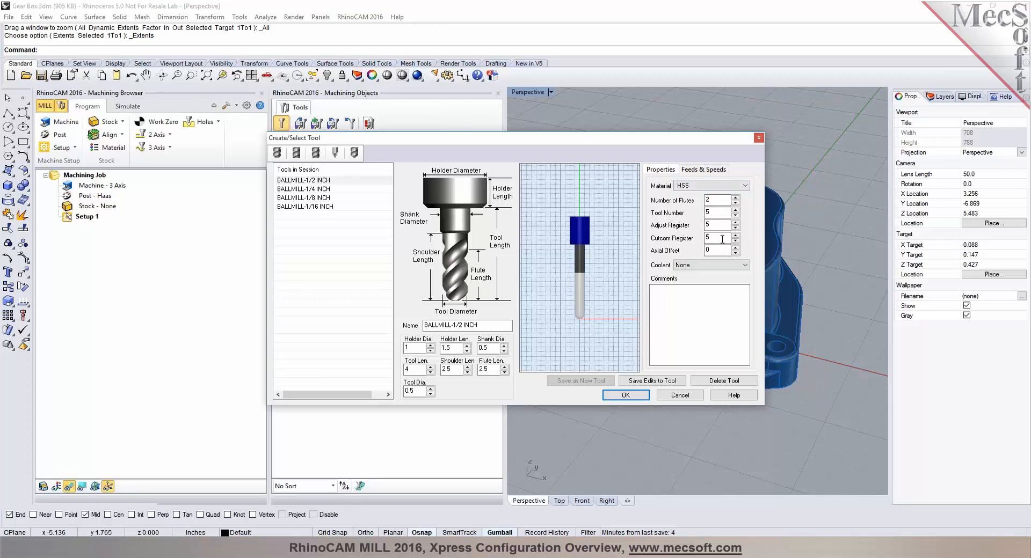
left_click(729, 266)
left_click(729, 272)
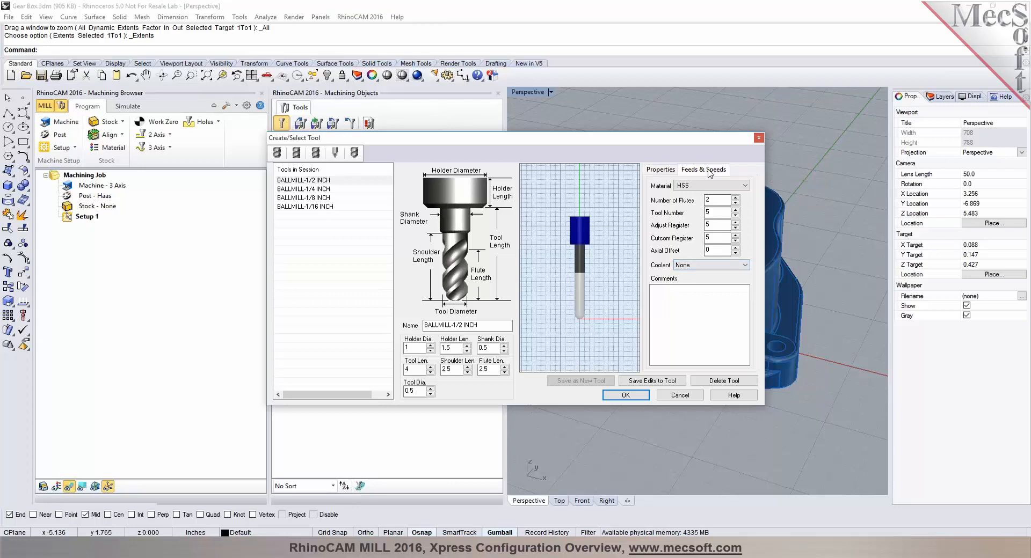
left_click(708, 170)
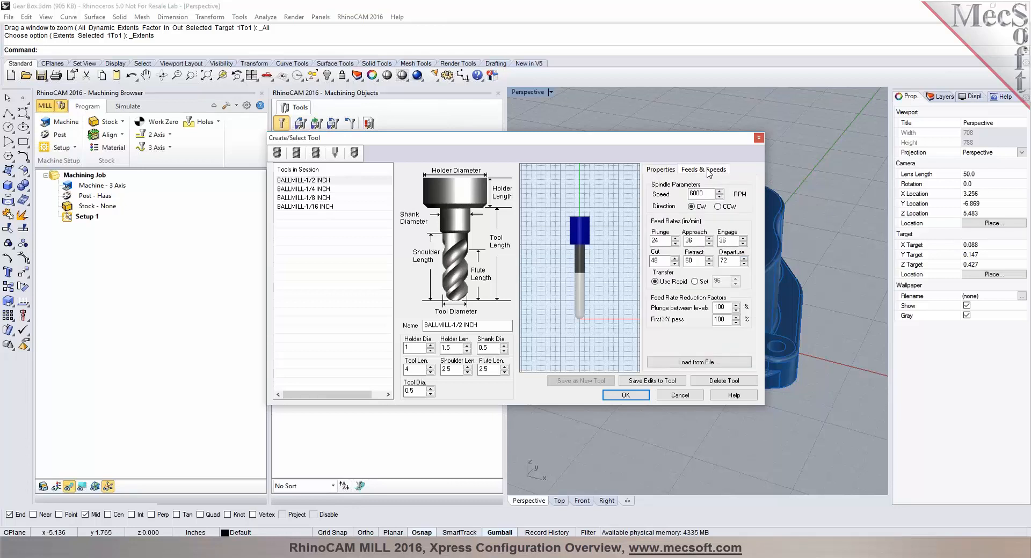
Examine the table of feeds and speeds by stock and tool material for the 1/2 inch ball mill, and leave tool creation without changes
left_click(709, 363)
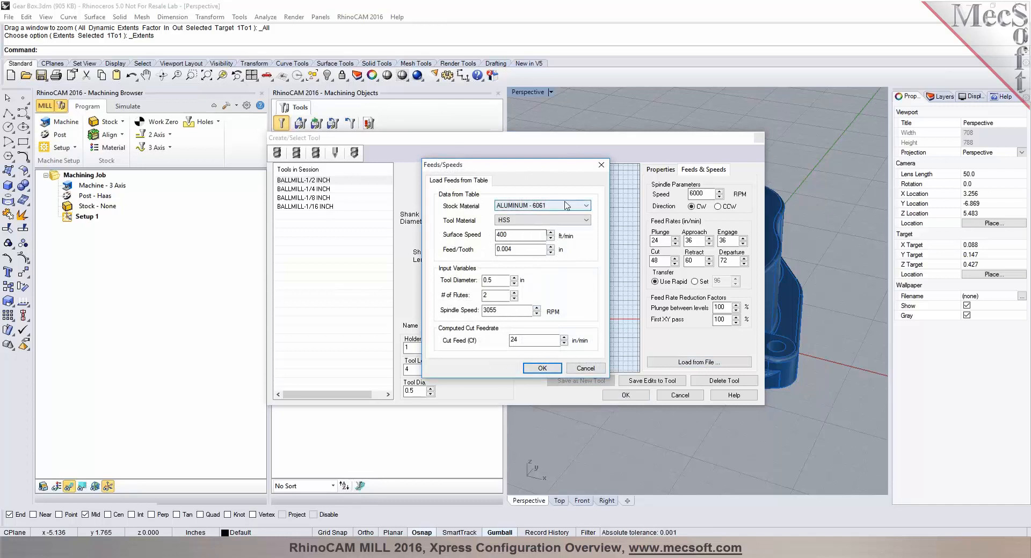
left_click(587, 207)
left_click(578, 215)
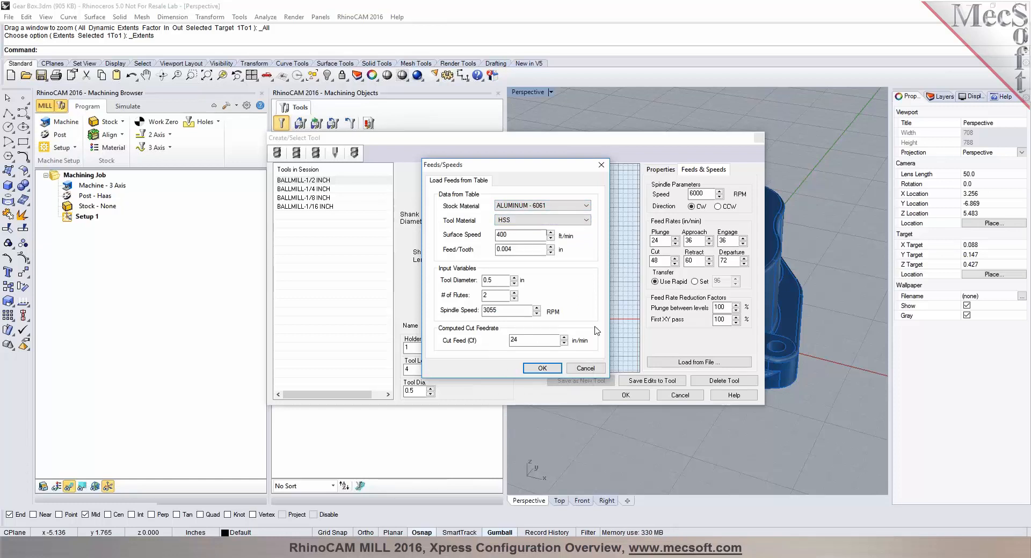
left_click(586, 368)
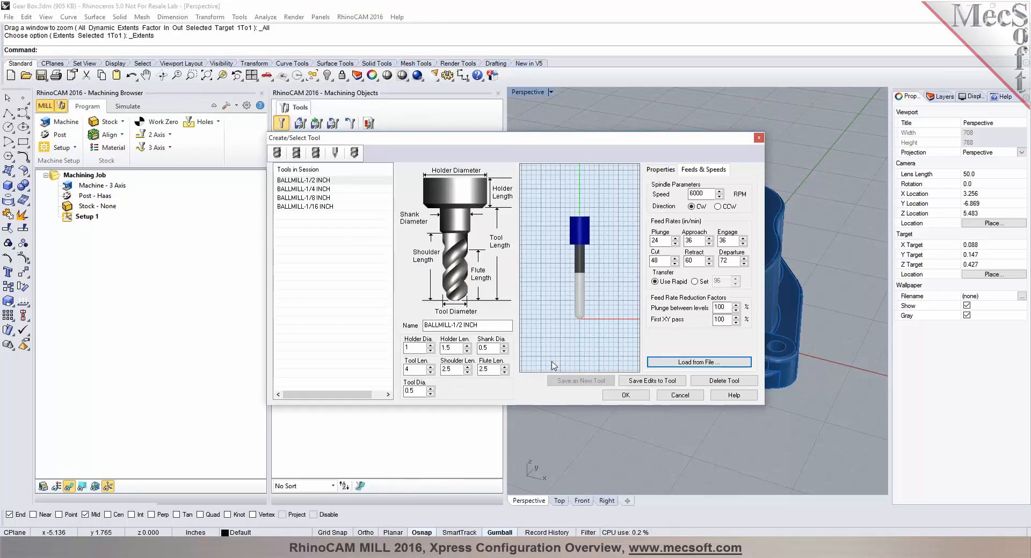
left_click(678, 398)
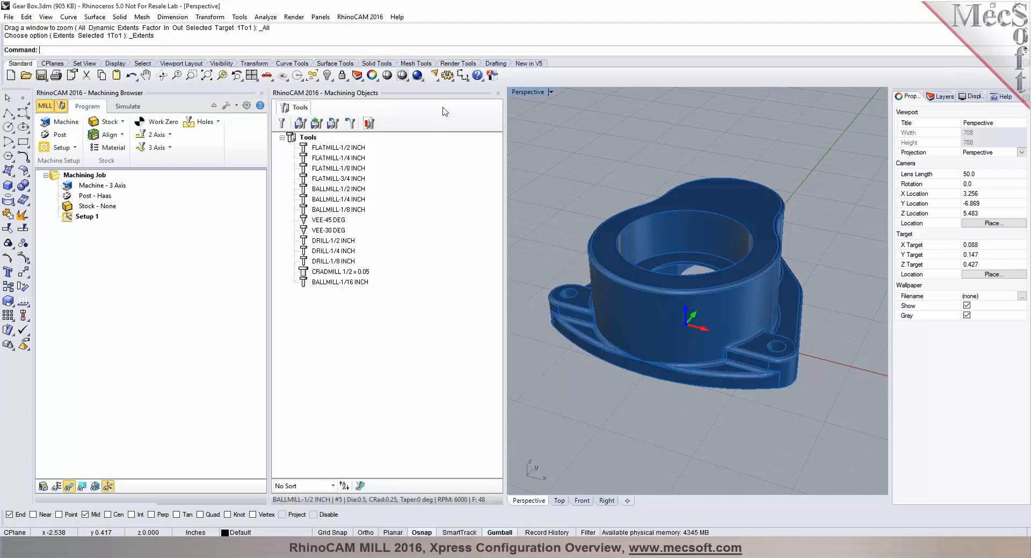
Dock the Machining Objects browser below the Machining Browser and display the Top viewport shaded in the four-view layout
left_click_drag(444, 93, 177, 462)
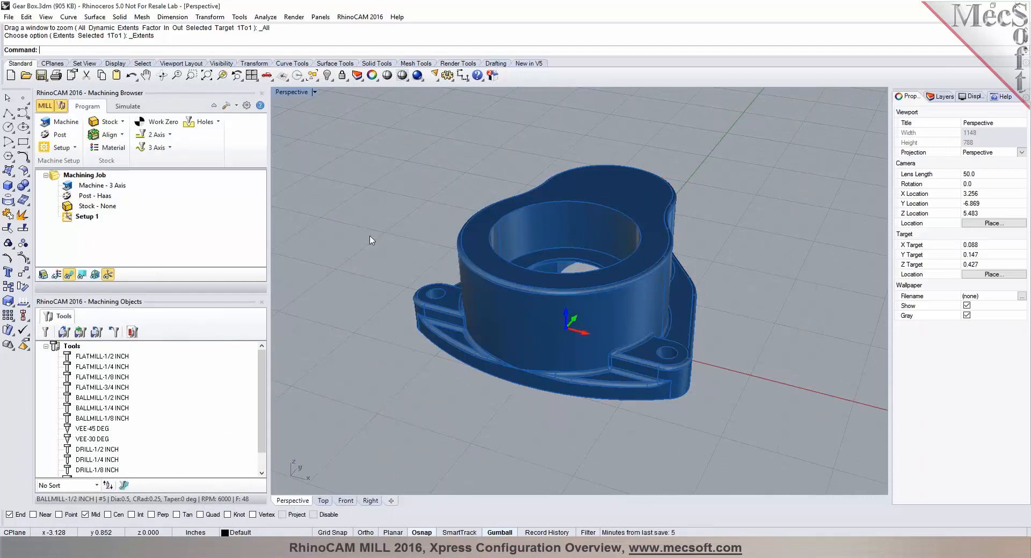
left_click(251, 76)
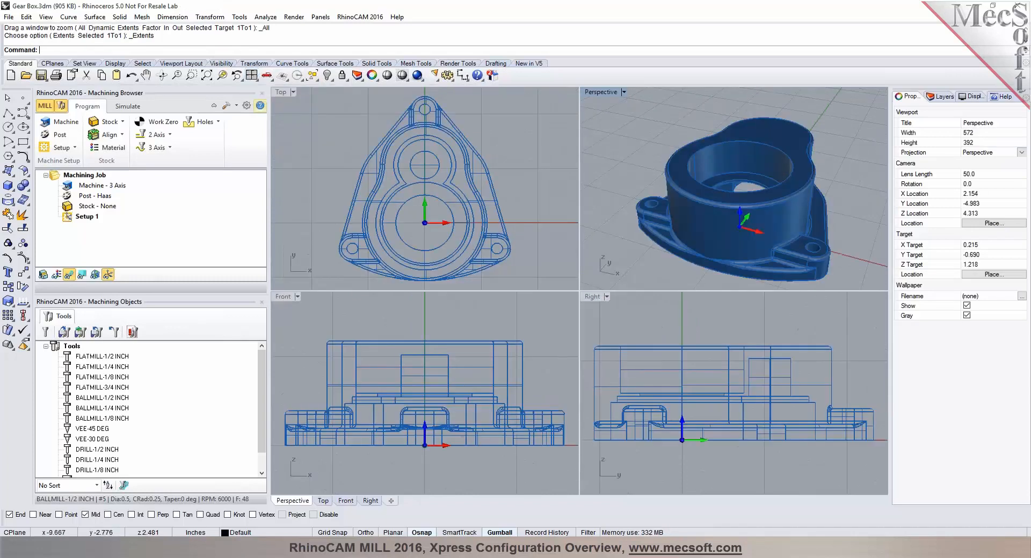
left_click(414, 136)
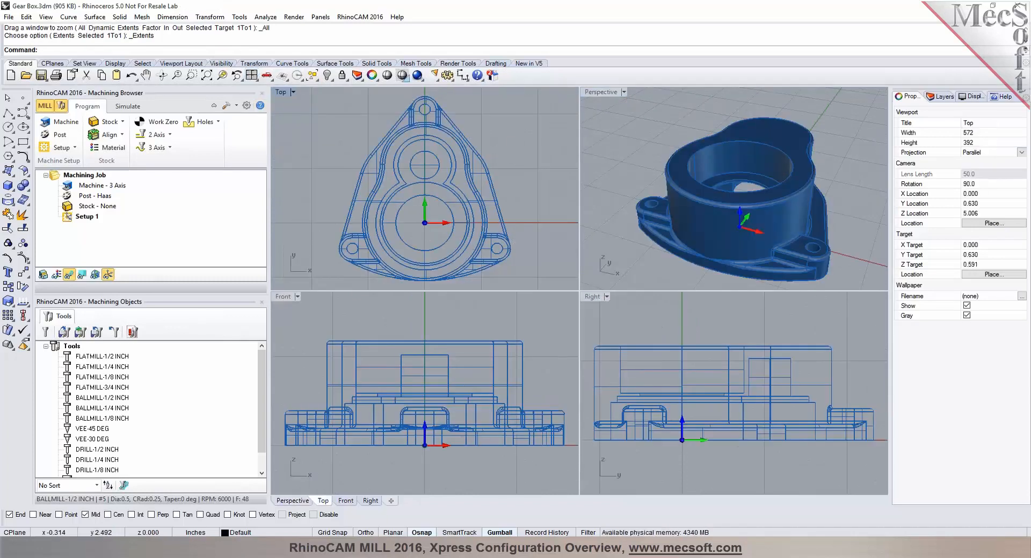
left_click(402, 75)
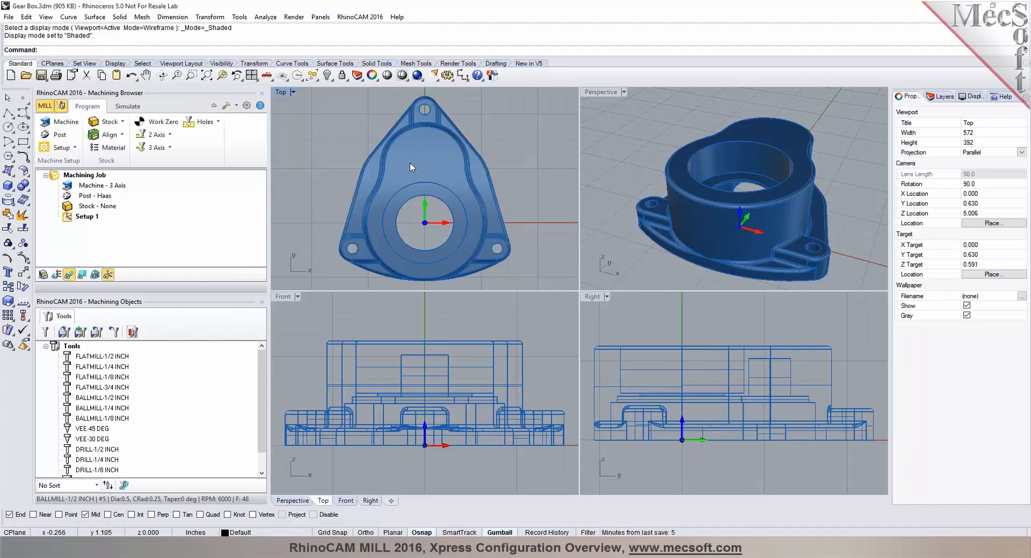
scroll(418, 175, "down", 2)
scroll(418, 178, "up", 1)
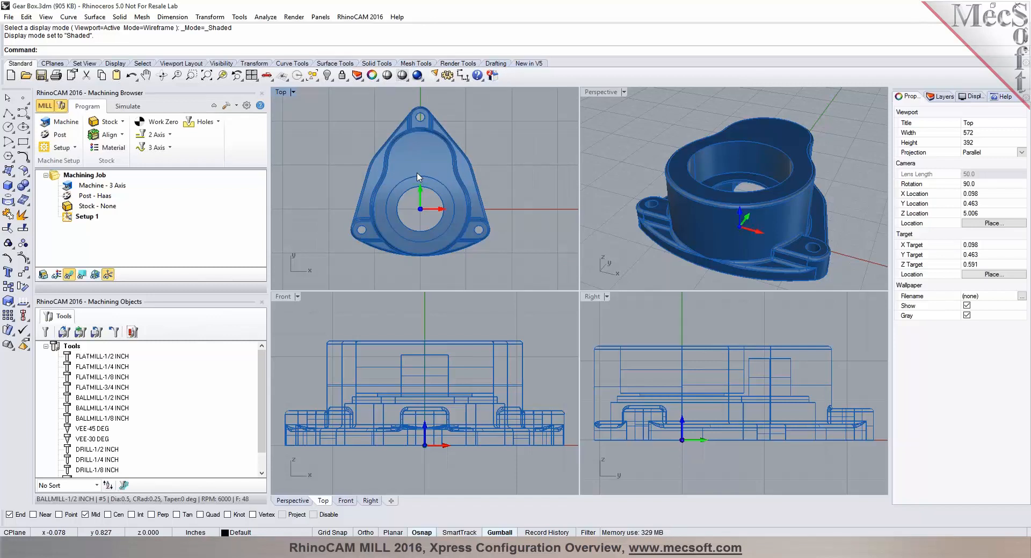
Examine the Orient Part options and the world coordinate axes on the gear box from above and below, without changing the orientation
left_click(74, 148)
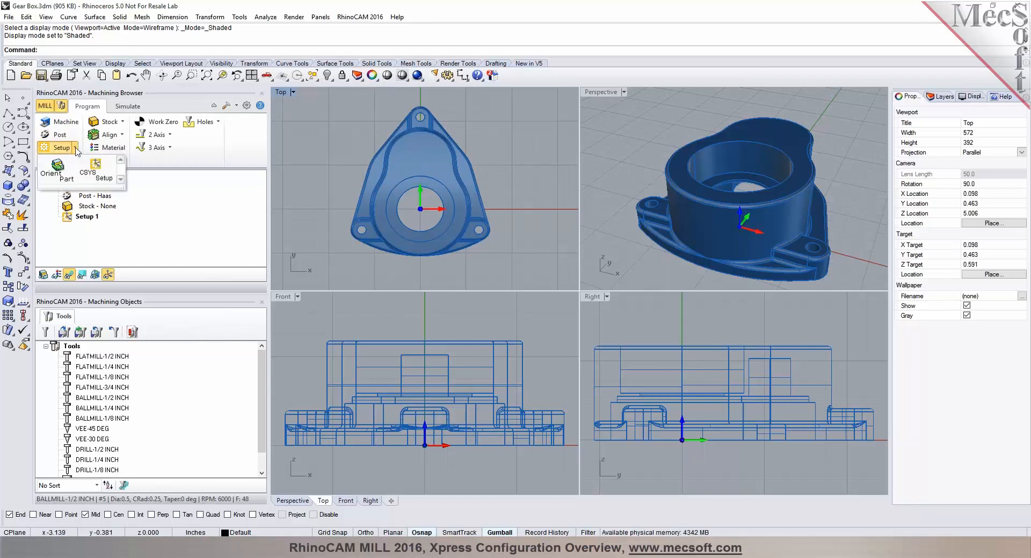
left_click(51, 179)
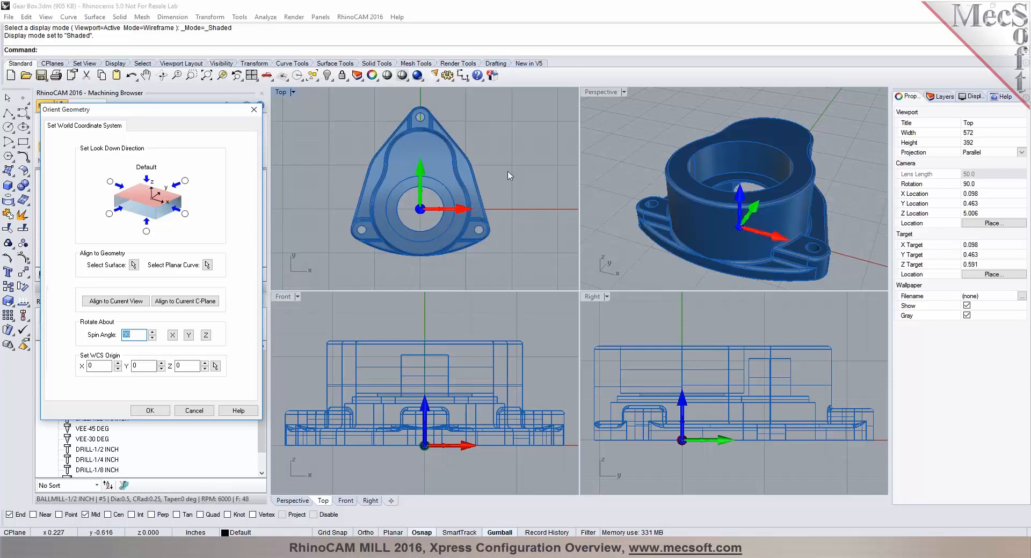
right_click_drag(759, 232, 765, 142)
scroll(691, 174, "up", 3)
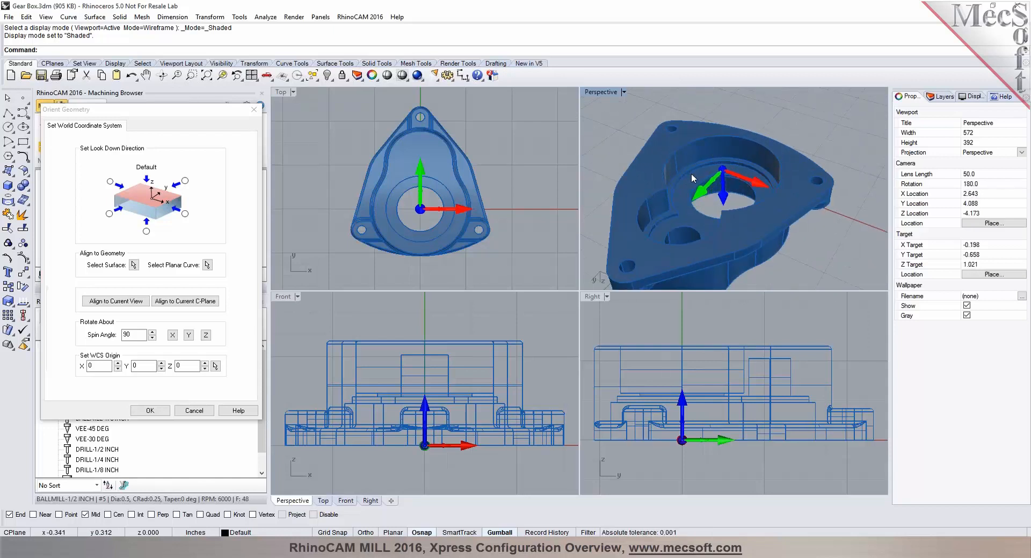
mouse_move(735, 160)
right_mouse_down()
mouse_move(743, 253)
mouse_move(731, 157)
right_mouse_up()
scroll(813, 127, "up", 3)
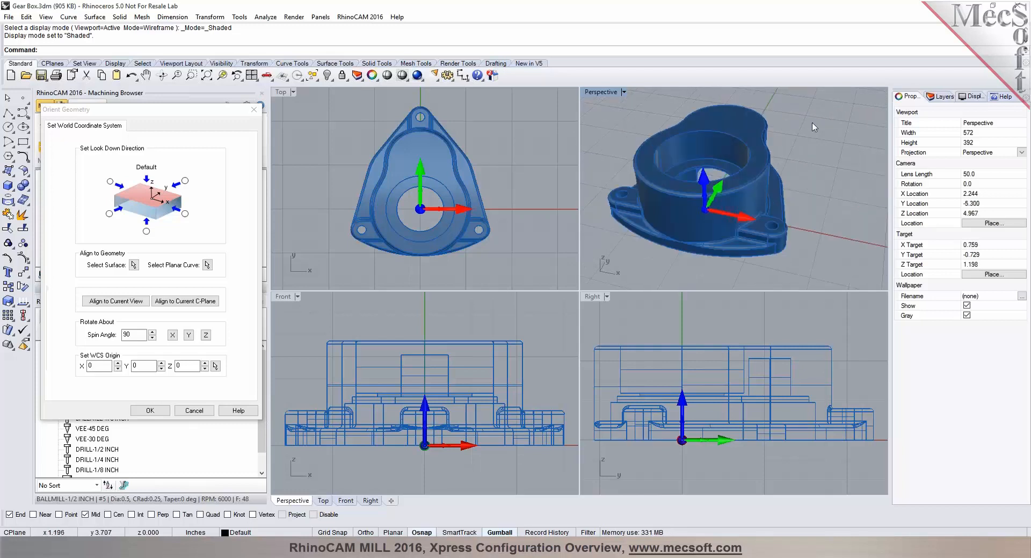
left_click(194, 411)
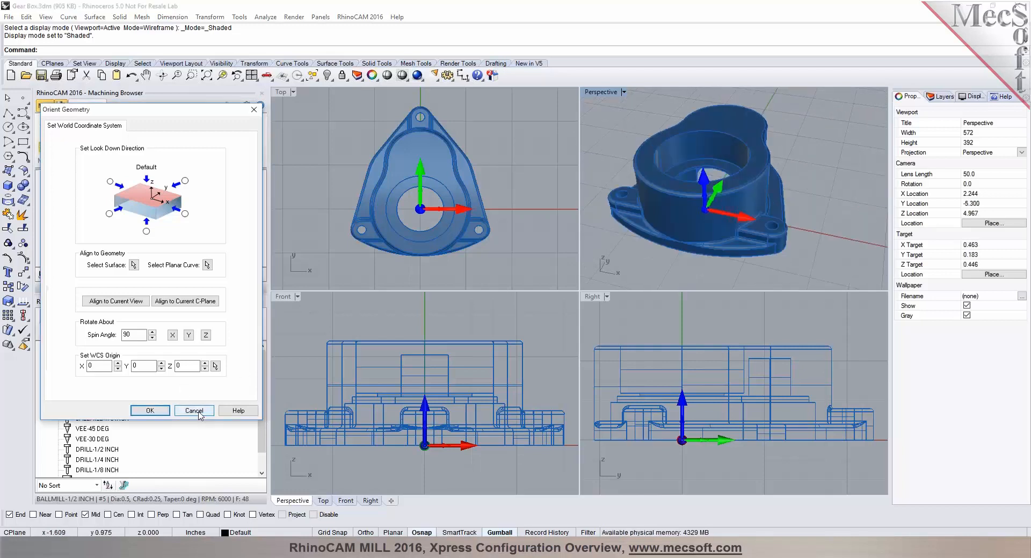
left_click(195, 411)
Maximize the Perspective viewport and fit the gear box model in it
right_click_drag(685, 185, 703, 189)
key("ctrl+m")
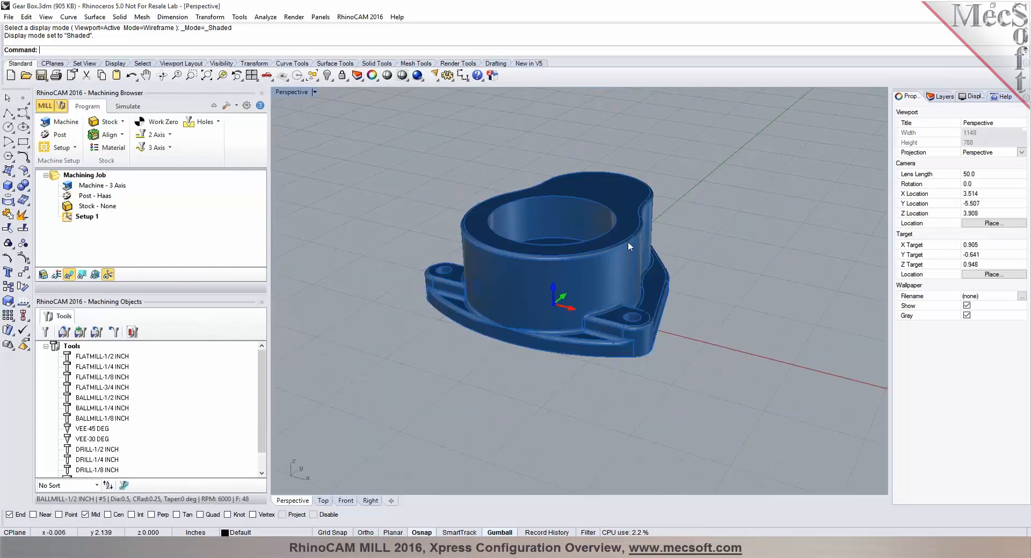
key("ctrl+shift+e")
Check the 3 Axis machine tool definition and browse the available post-processors, keeping Haas as the current one
left_click(61, 123)
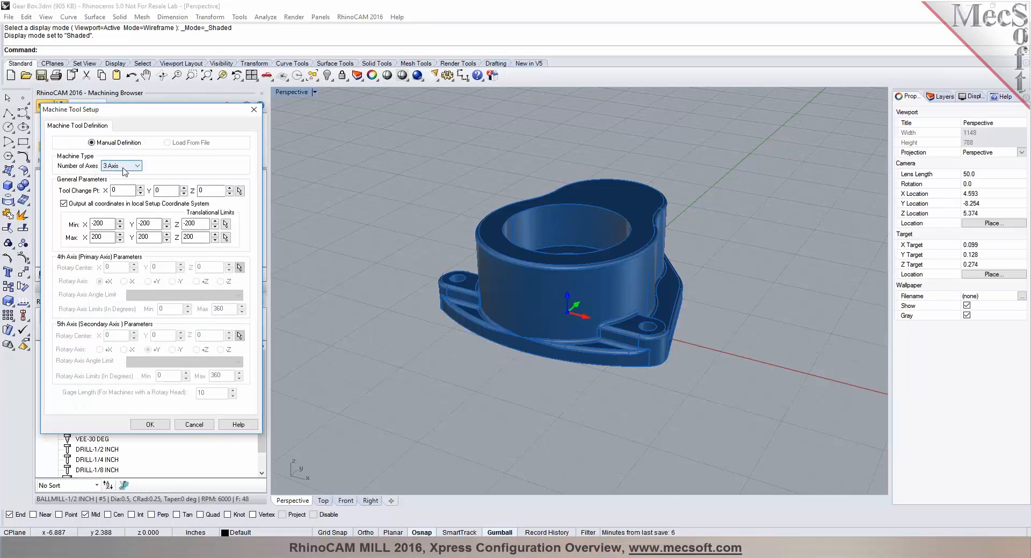
left_click(146, 424)
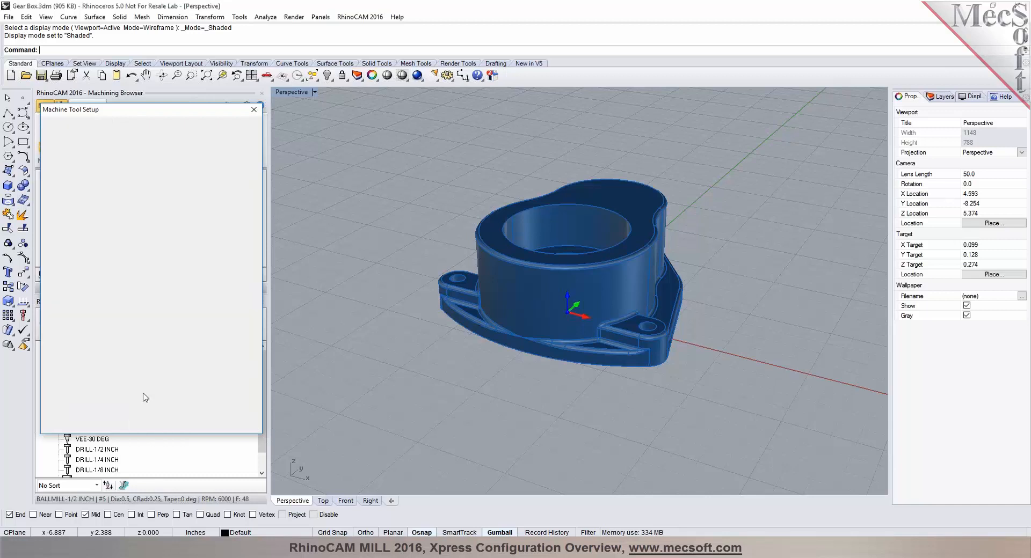
left_click(59, 135)
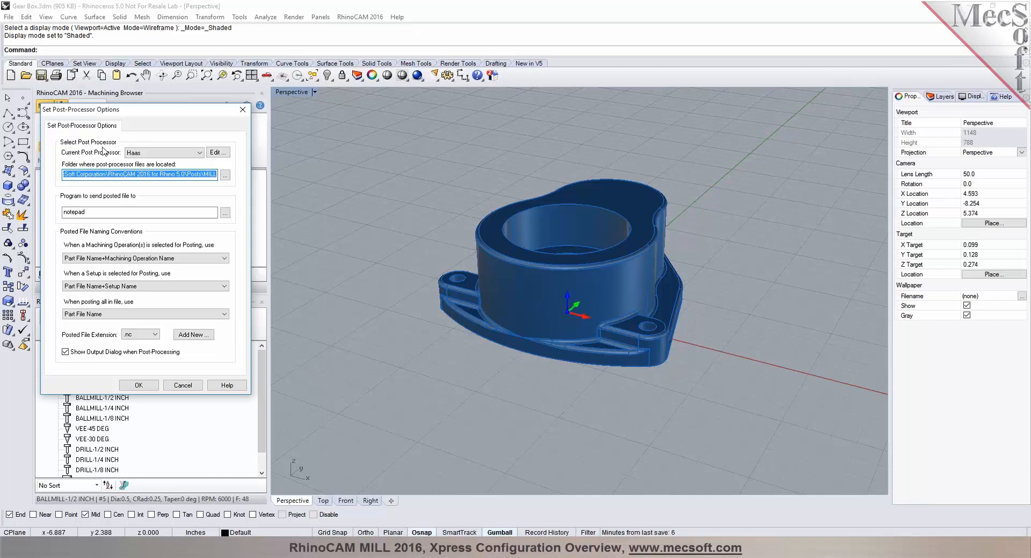
left_click(184, 154)
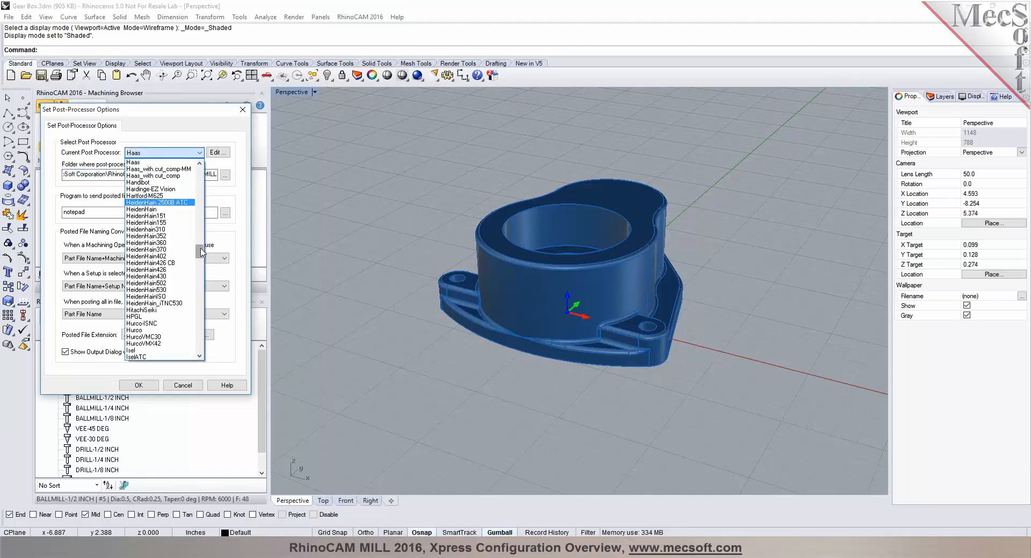
left_click_drag(202, 252, 200, 173)
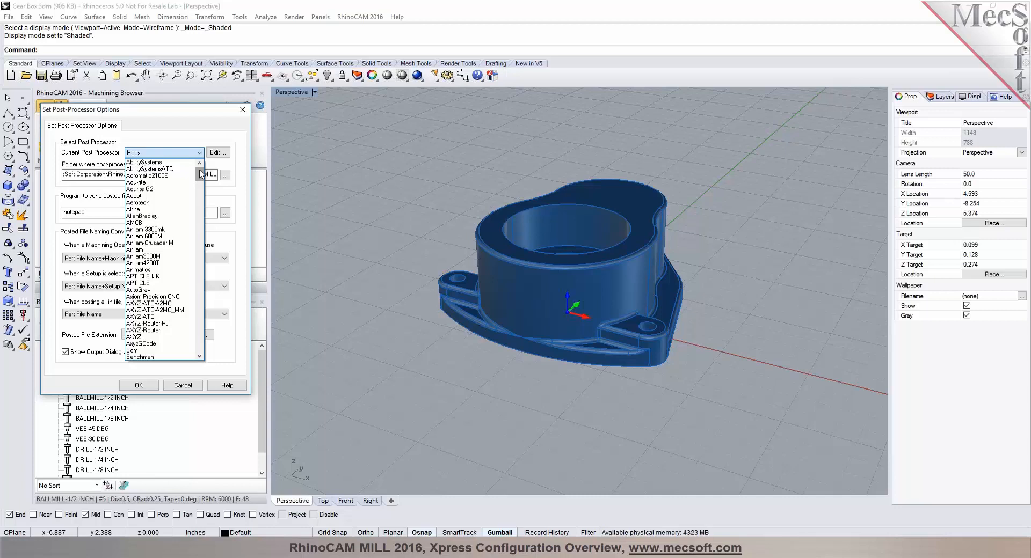
mouse_move(200, 173)
left_mouse_down()
mouse_move(202, 227)
mouse_move(200, 159)
left_mouse_up()
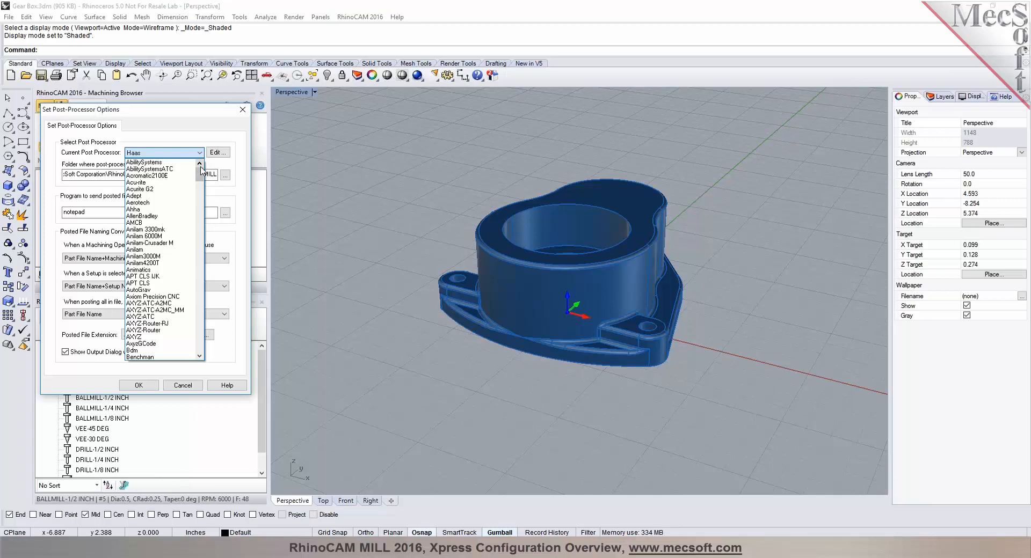
left_click(224, 133)
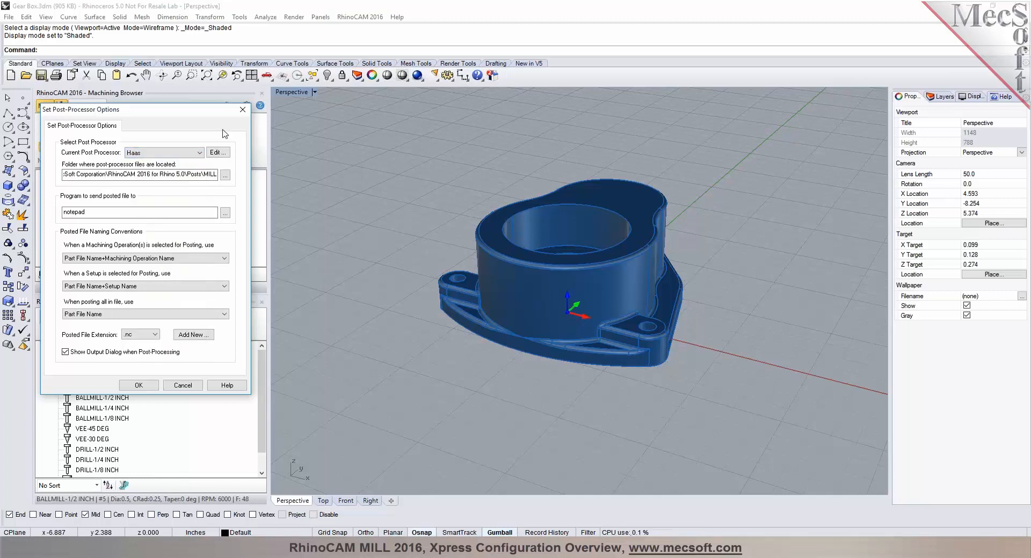
Examine the Haas post's general settings in the Post-Processor Generator without saving, and check the machine and post entries in the job
left_click(219, 152)
left_click(519, 318)
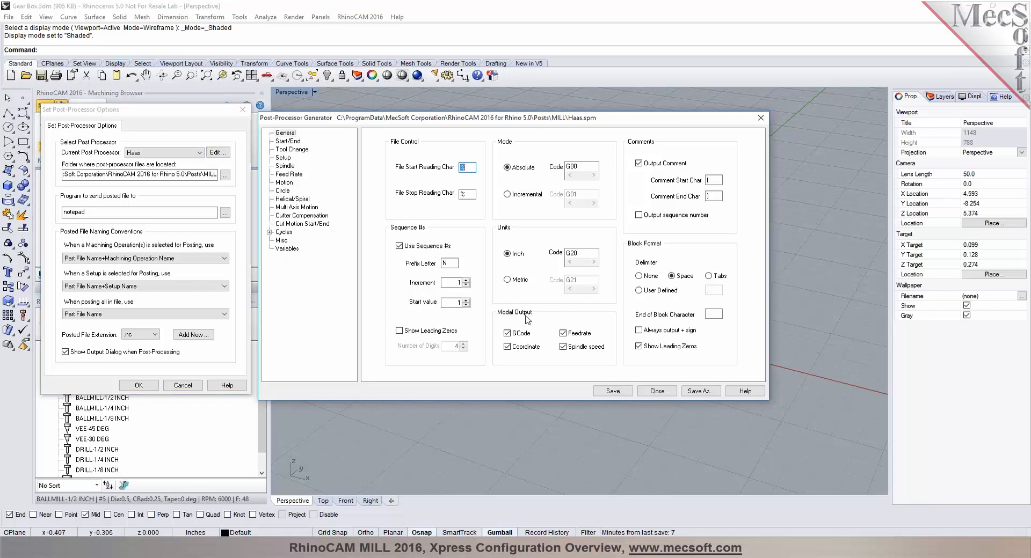
left_click(658, 393)
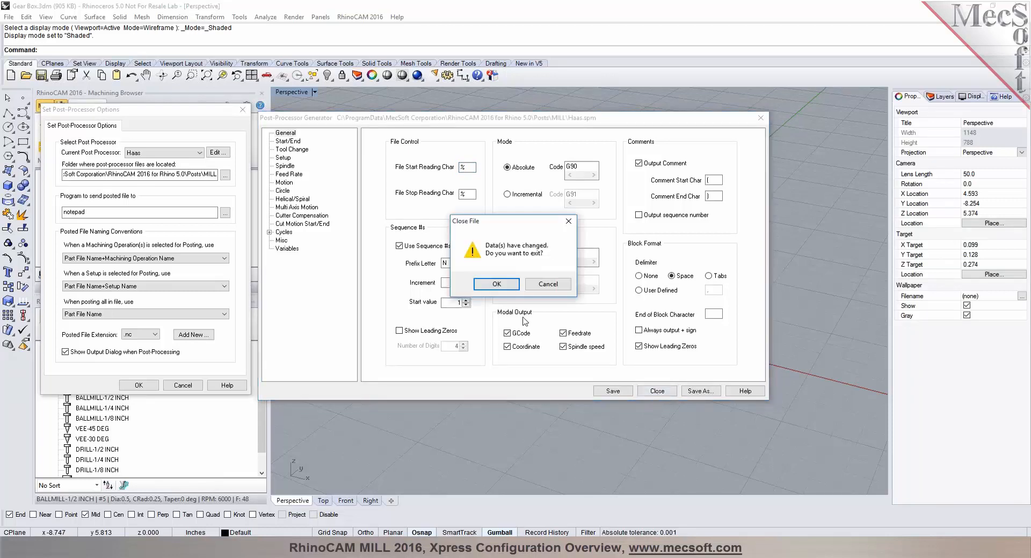
left_click(497, 285)
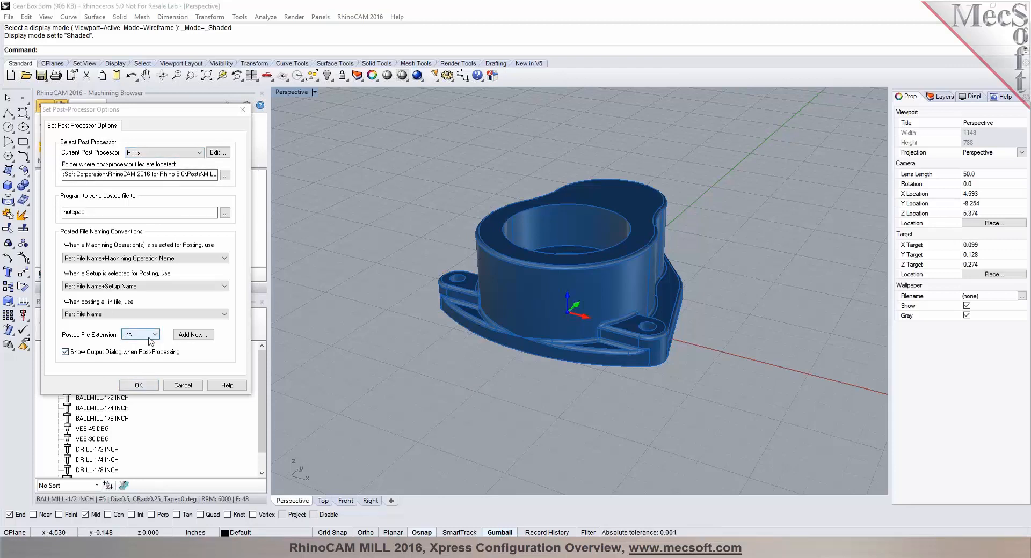
left_click(146, 387)
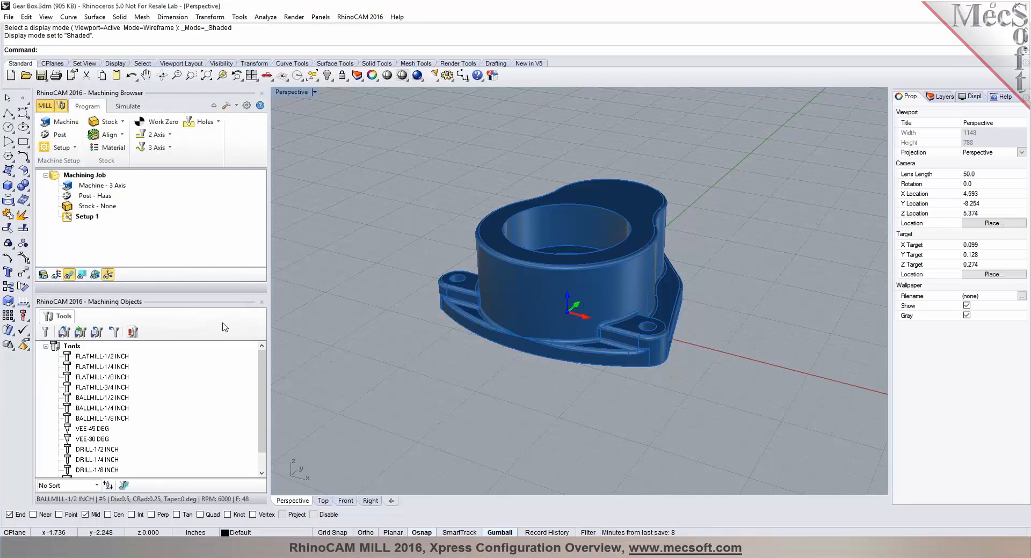
left_click(93, 188)
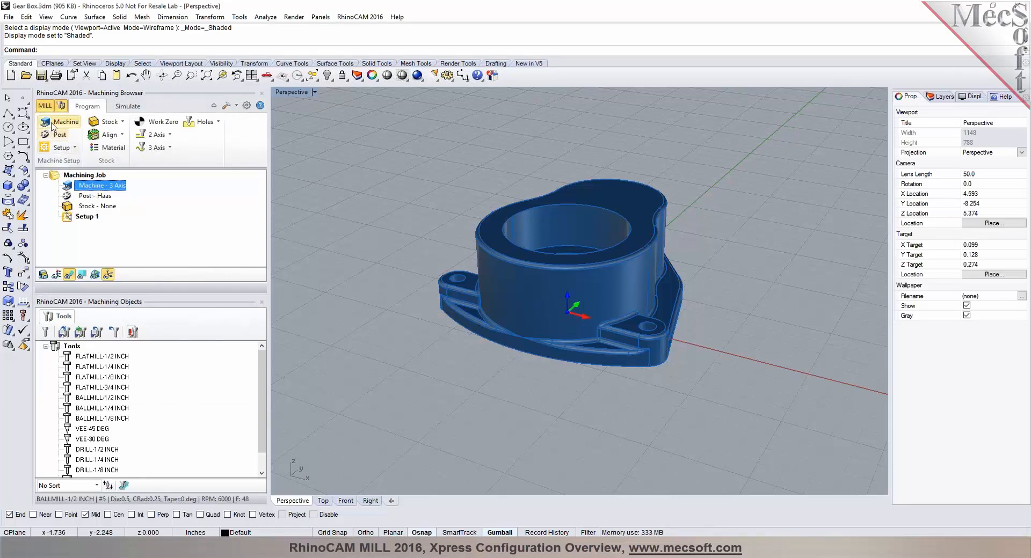
left_click(82, 197)
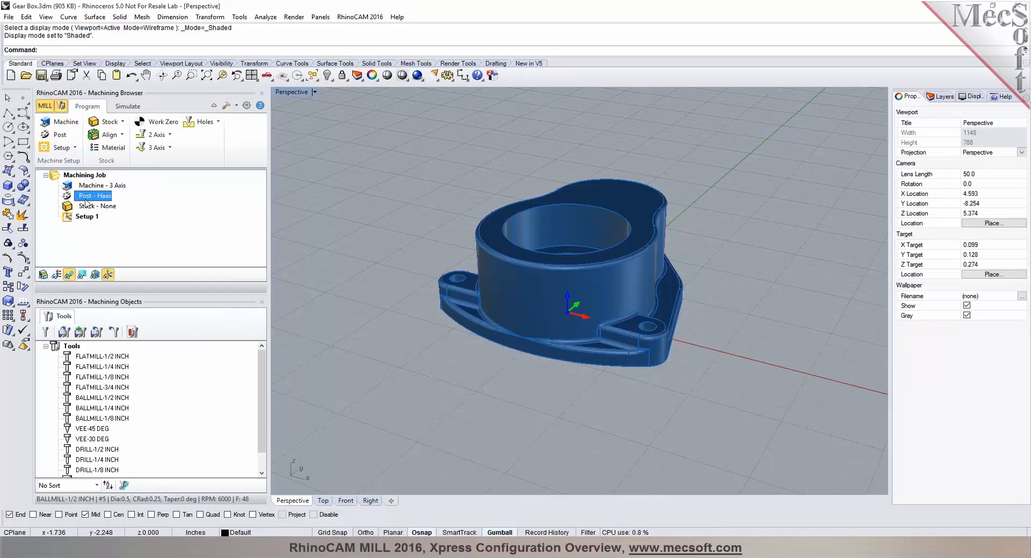
Create a box stock for the gear box with length 3.25, width 3.5 and height 1.25
left_click(123, 123)
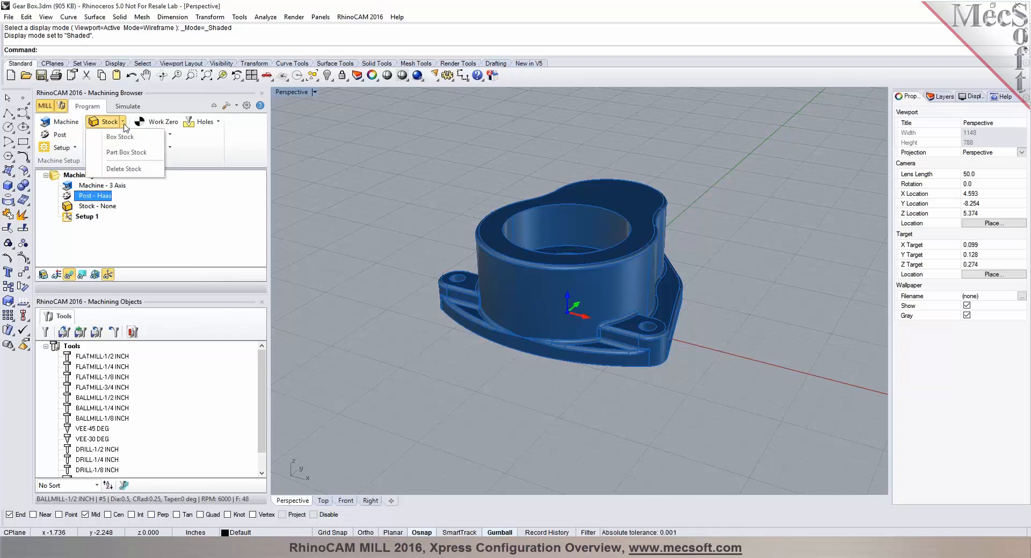
left_click(127, 138)
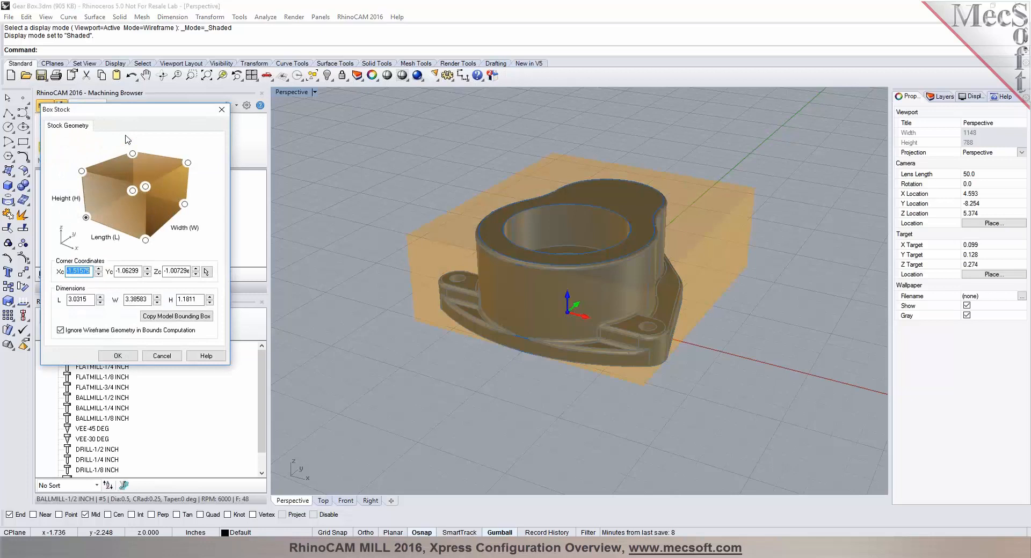
double_click(86, 299)
type("3")
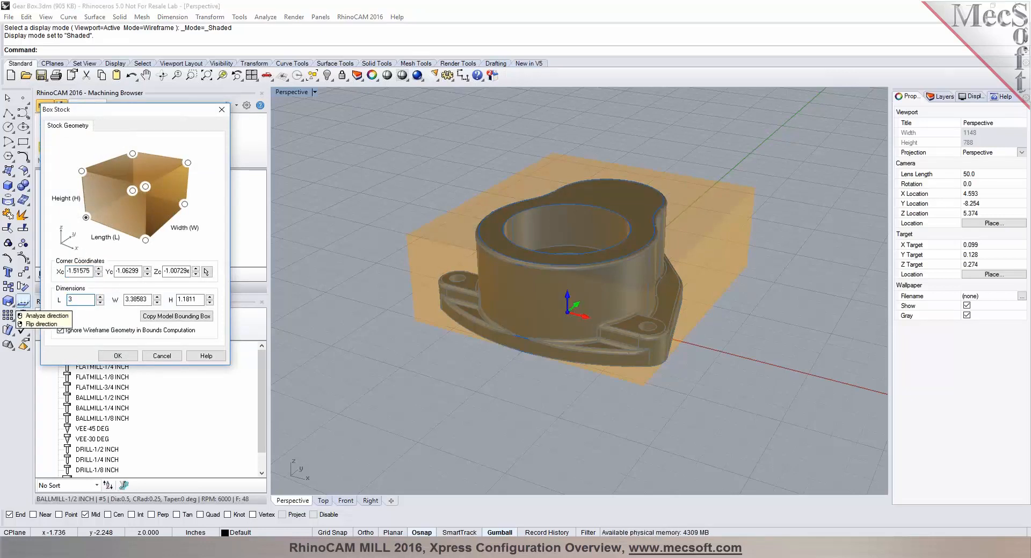
type(".25")
key("Tab")
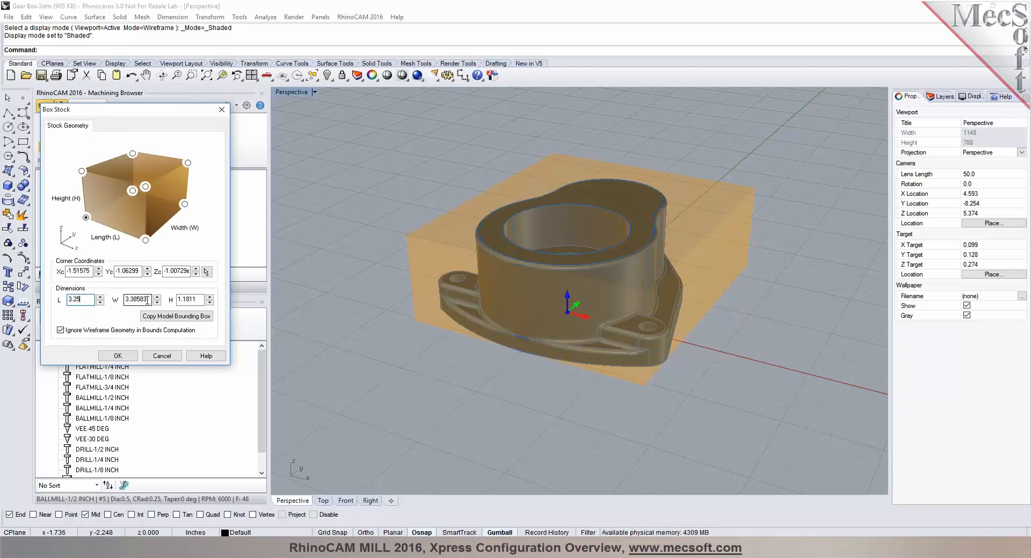
type("3.5")
double_click(181, 299)
type("1.25")
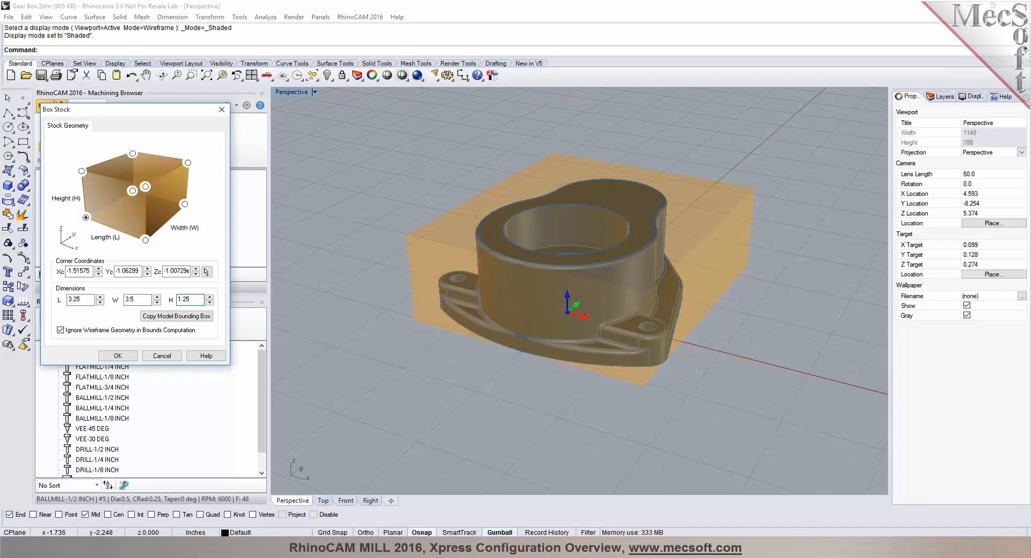
left_click(78, 300)
left_click(110, 356)
Examine the Part Box Stock offset options, cancel them, and show the list of stock types again
left_click(122, 122)
left_click(124, 157)
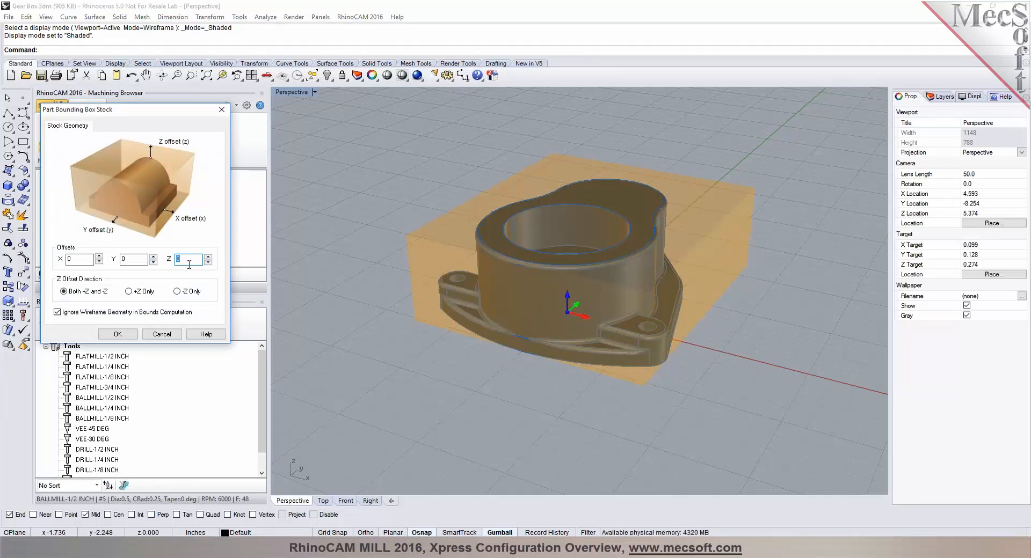
left_click(156, 336)
left_click(109, 122)
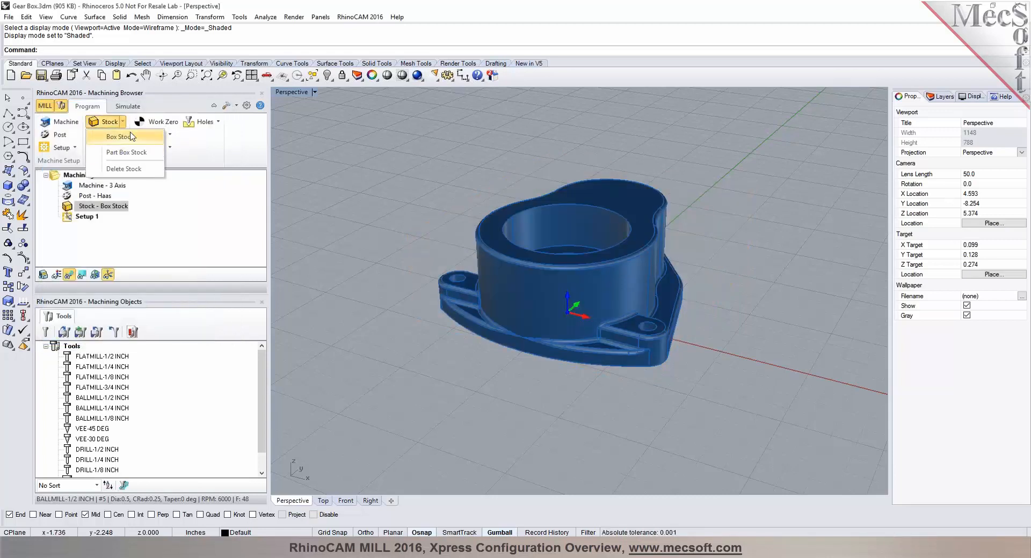
Turn on the stock display around the gear box and examine the box stock in both the programming and simulation views
left_click(124, 127)
left_click(125, 127)
left_click(290, 176)
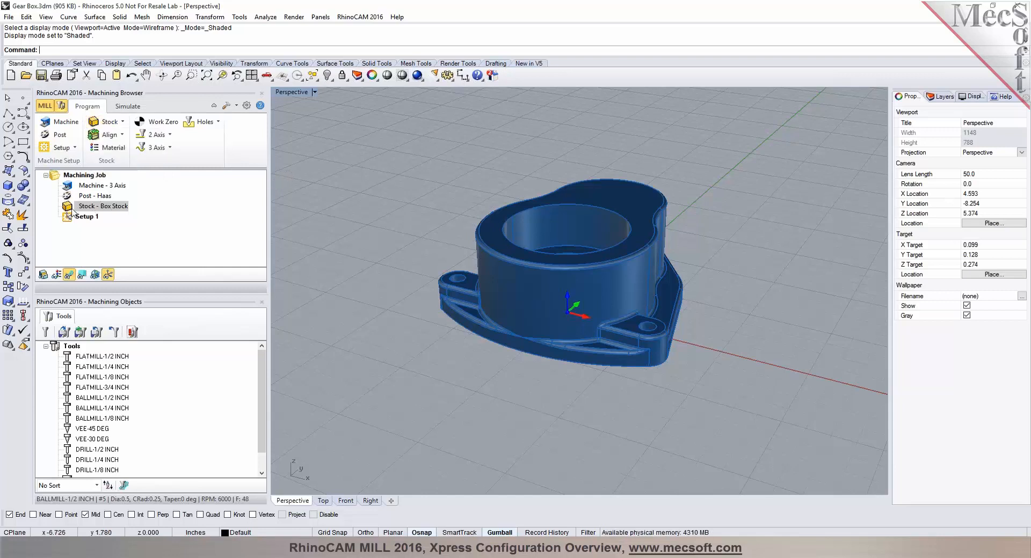
left_click(44, 274)
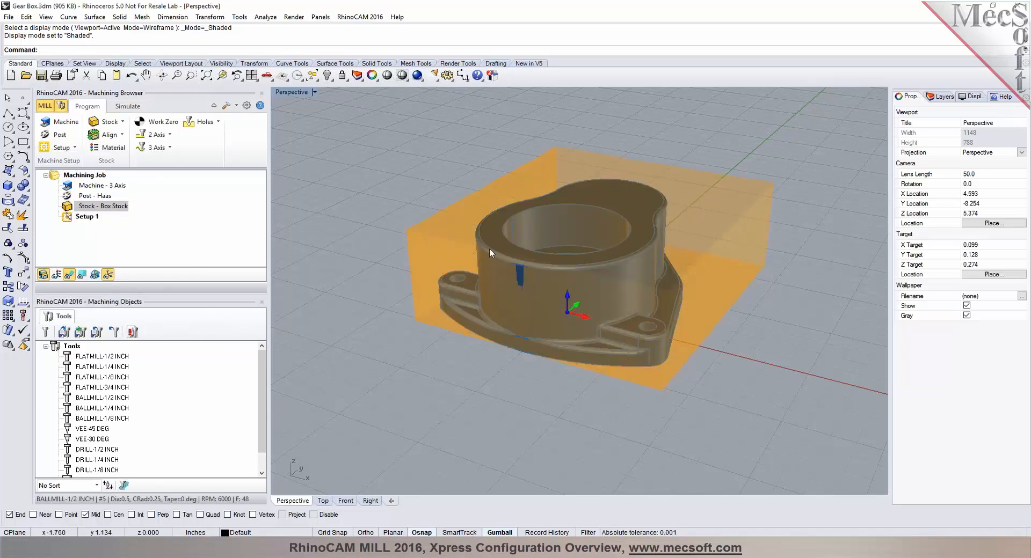
right_click_drag(425, 218, 392, 221)
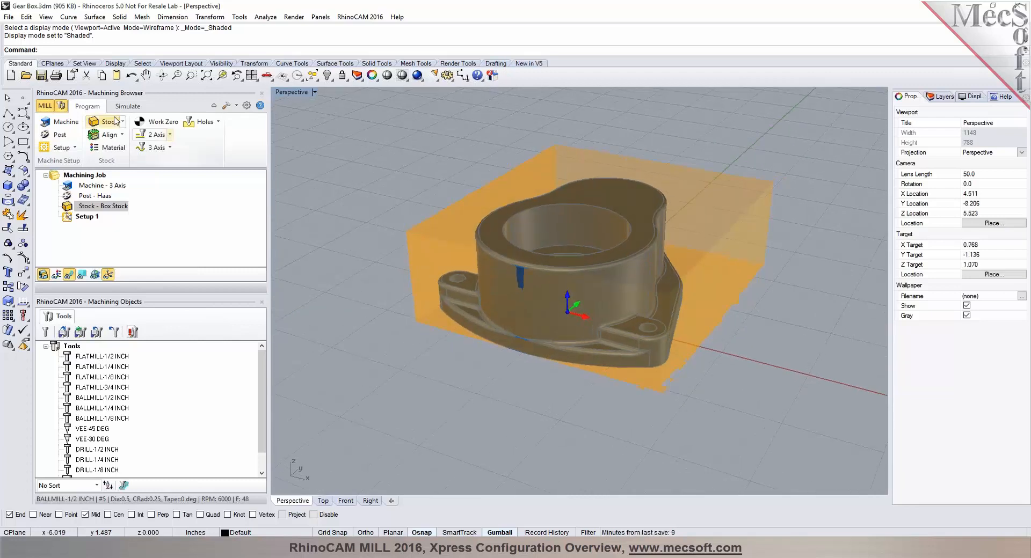
left_click(127, 106)
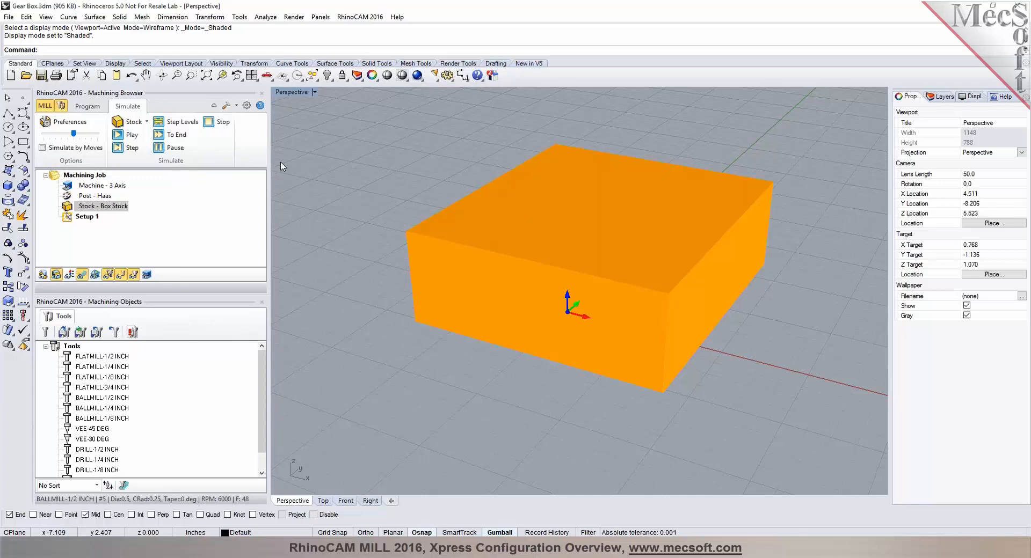
left_click(86, 106)
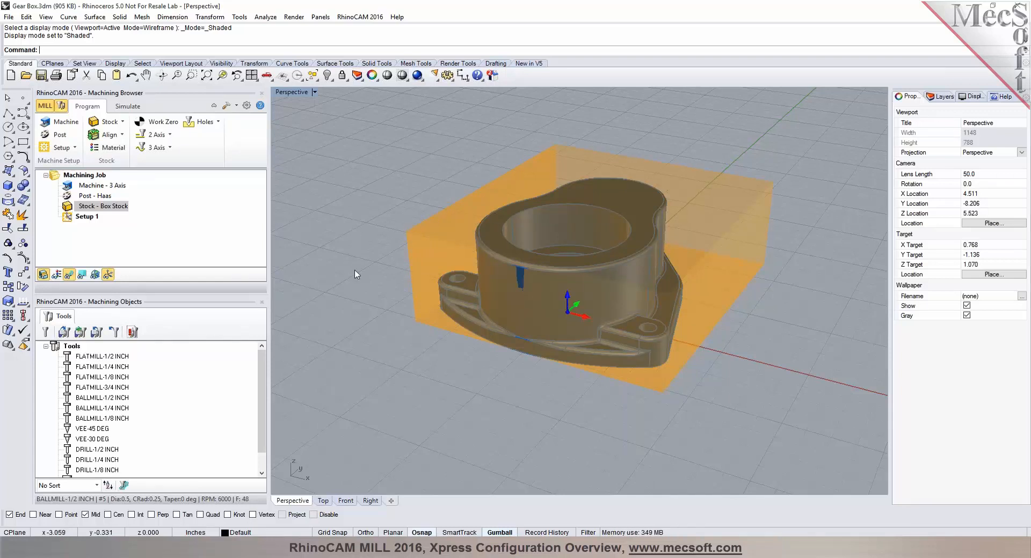
Align the box stock about the gear box with Bottom Z alignment and Center XY alignment, checking it in four views
left_click(251, 76)
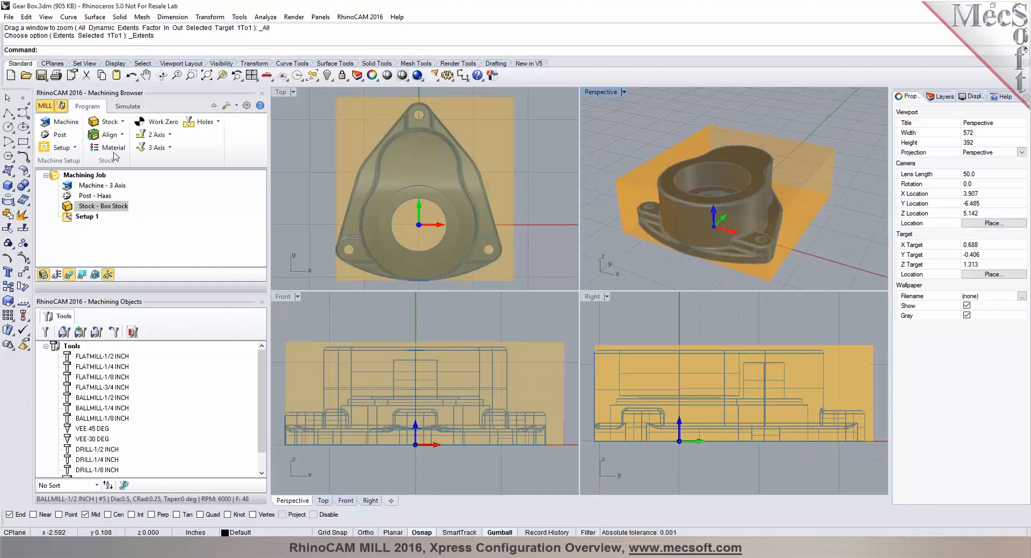
left_click(110, 135)
left_click(109, 166)
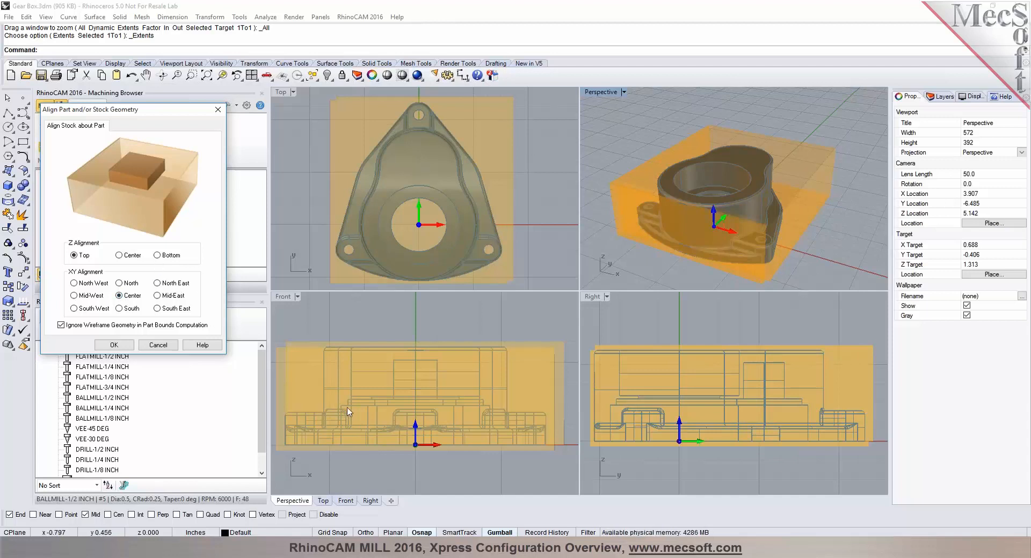
left_click(159, 256)
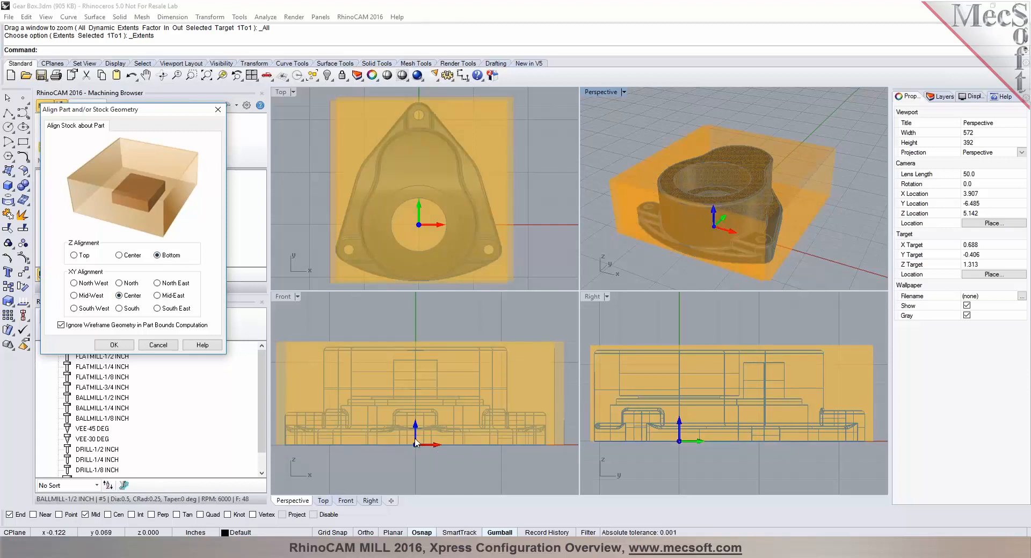
left_click(114, 345)
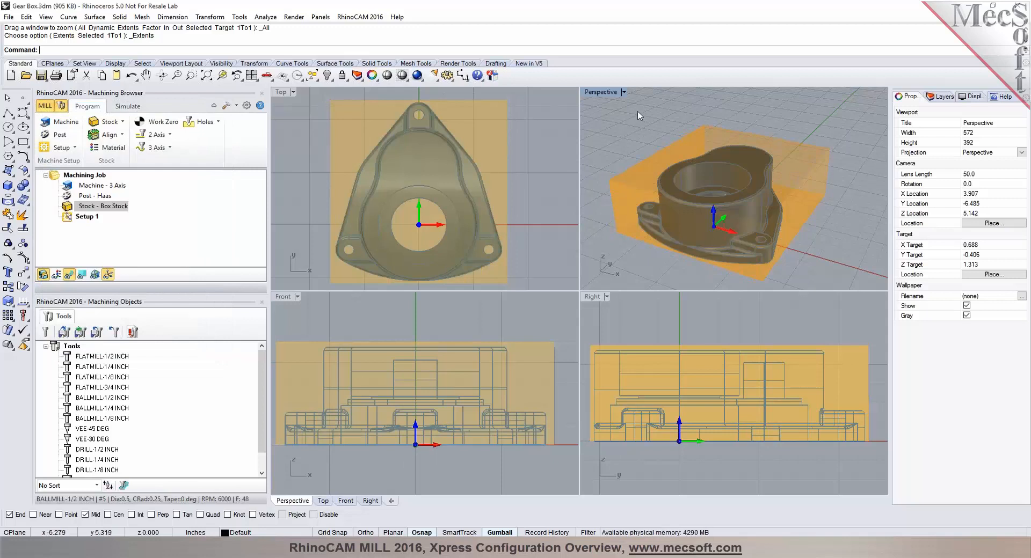
double_click(601, 92)
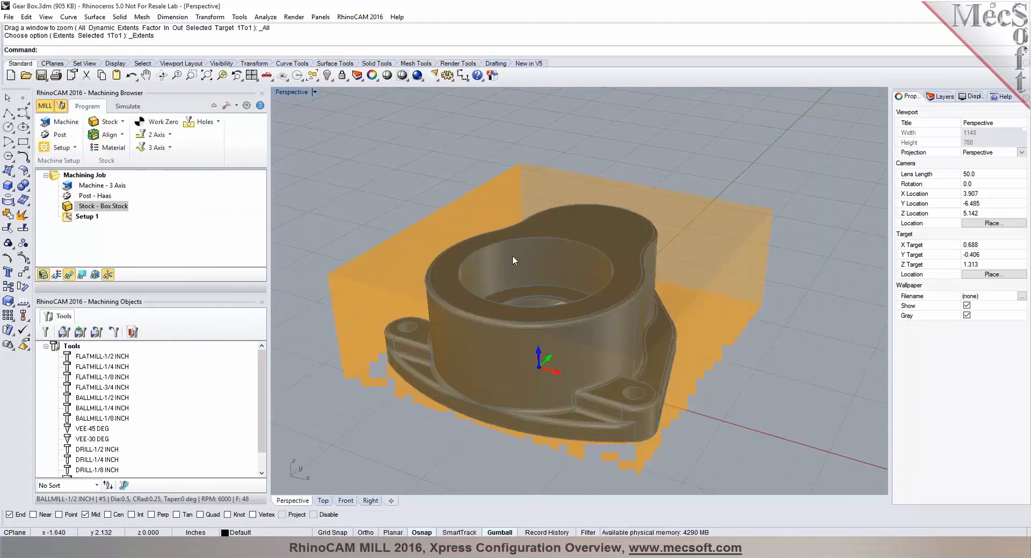
scroll(512, 256, "up", 2)
scroll(513, 240, "down", 2)
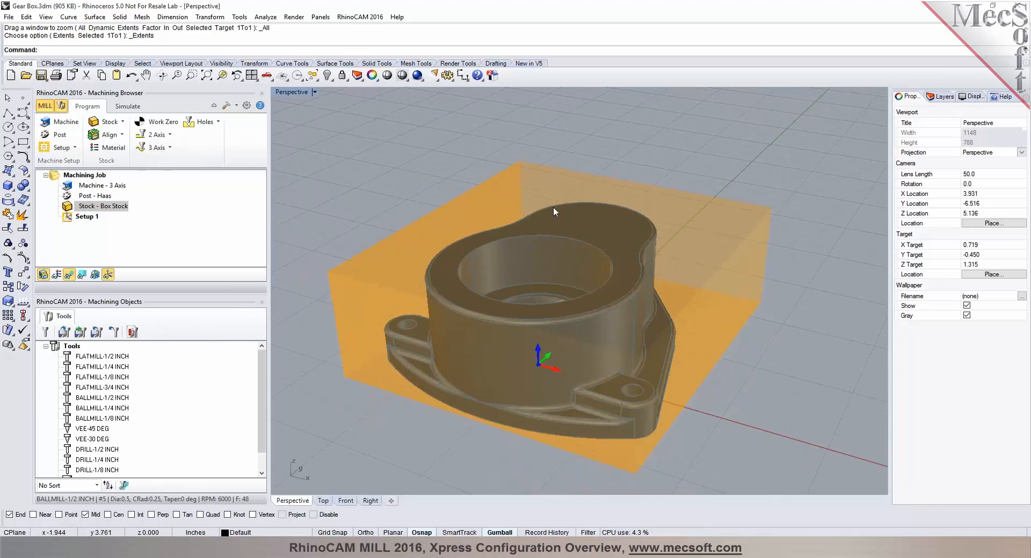
scroll(553, 207, "down", 1)
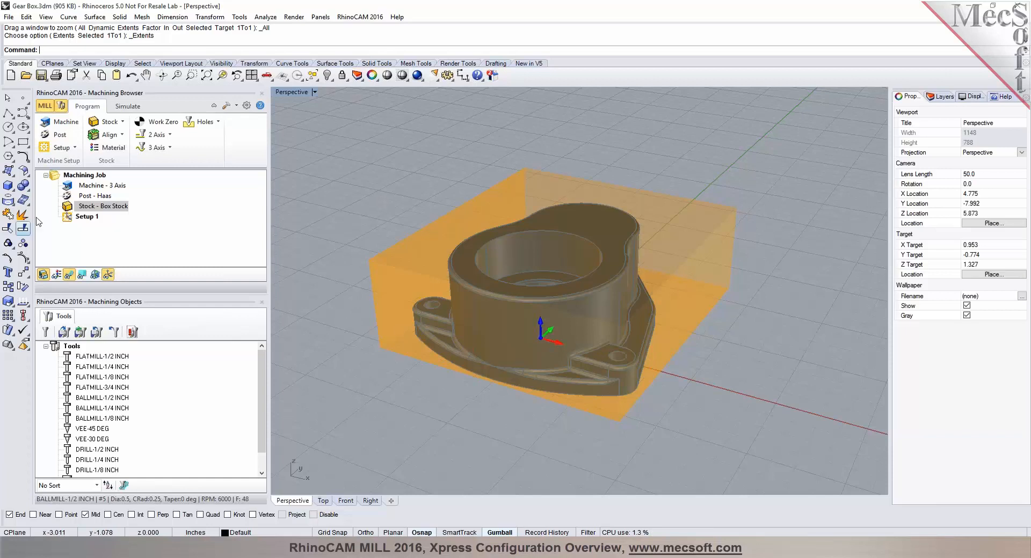
Set the world coordinate system origin to the stock box's Highest Z face at the South West corner
left_click(117, 139)
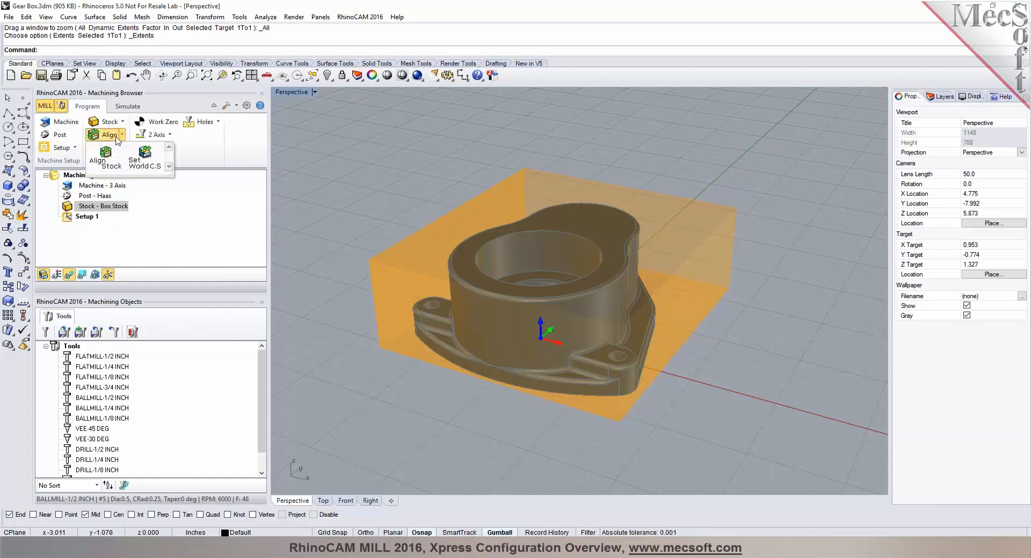
left_click(143, 159)
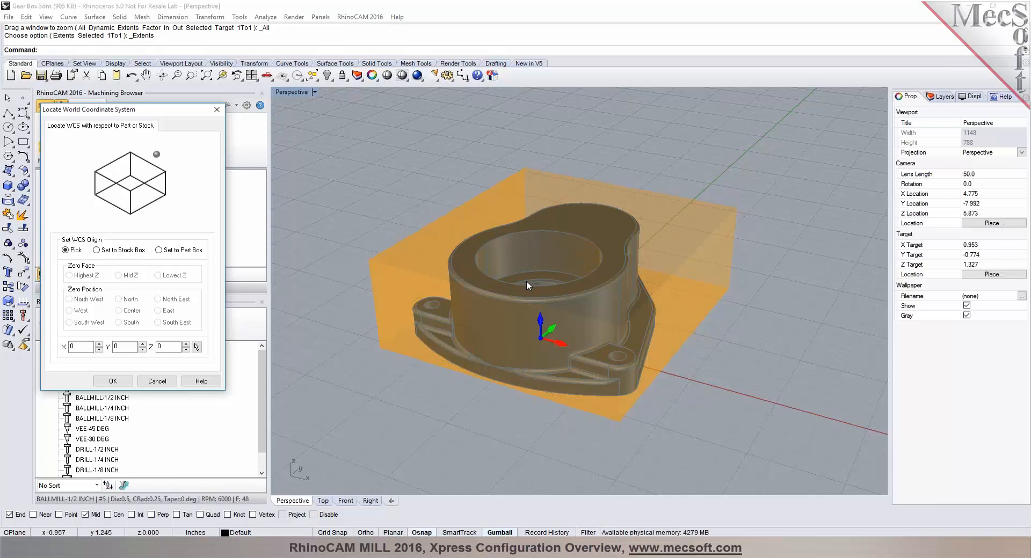
left_click(129, 251)
left_click(129, 251)
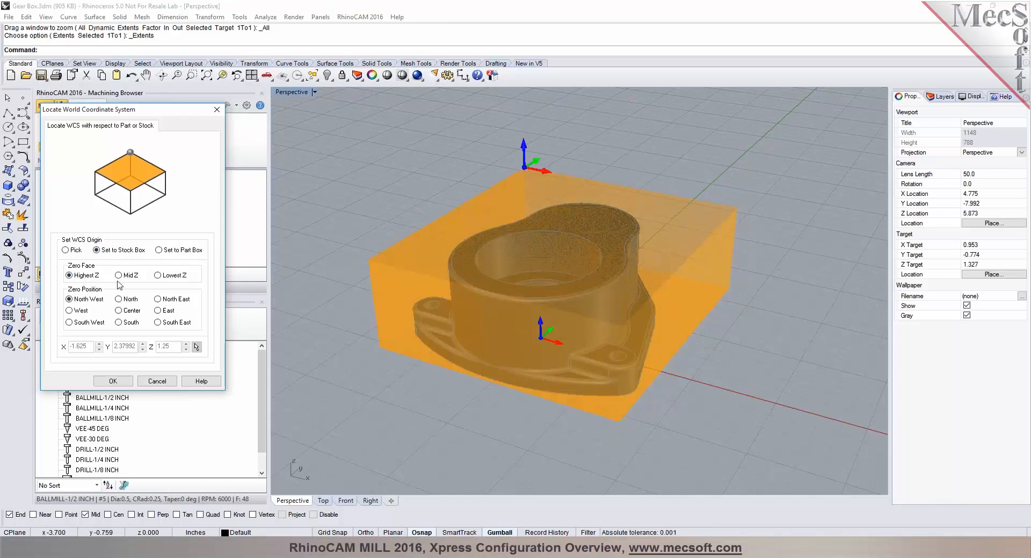
left_click(69, 323)
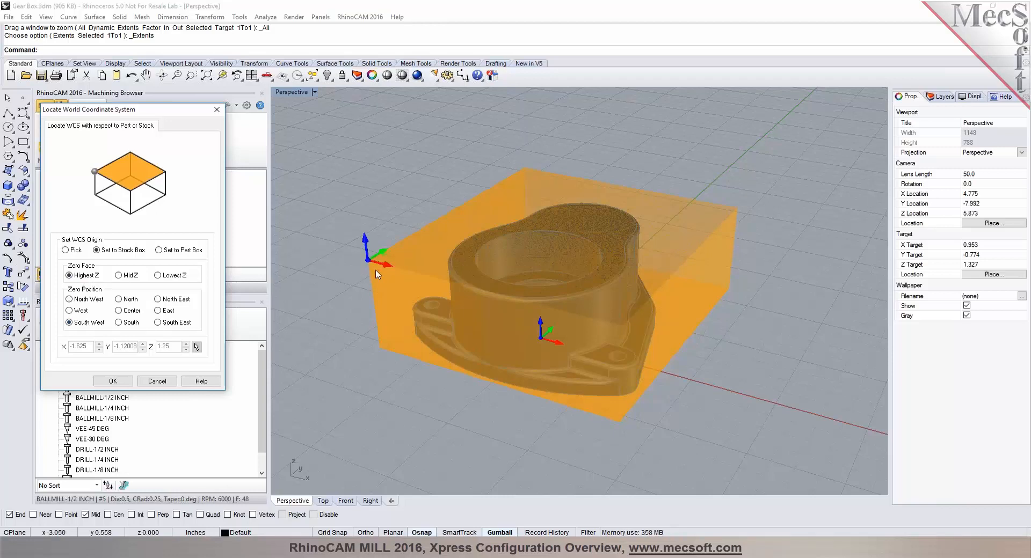
left_click(112, 382)
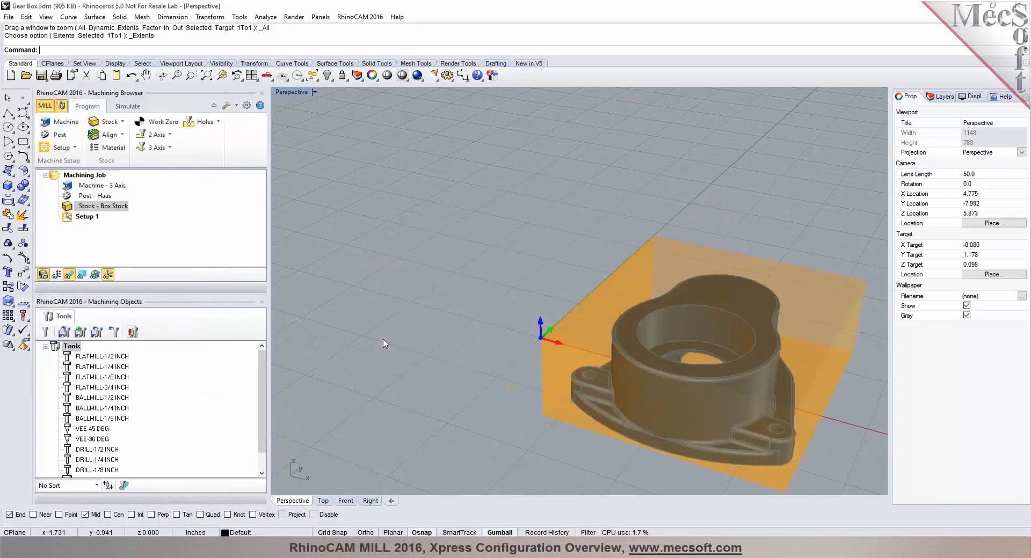
left_click(252, 75)
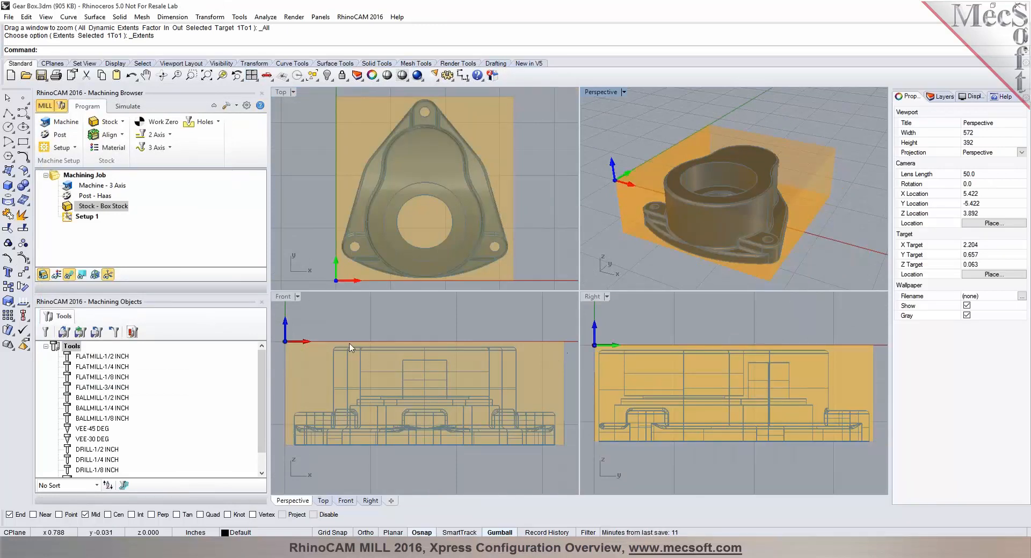
left_click(333, 278)
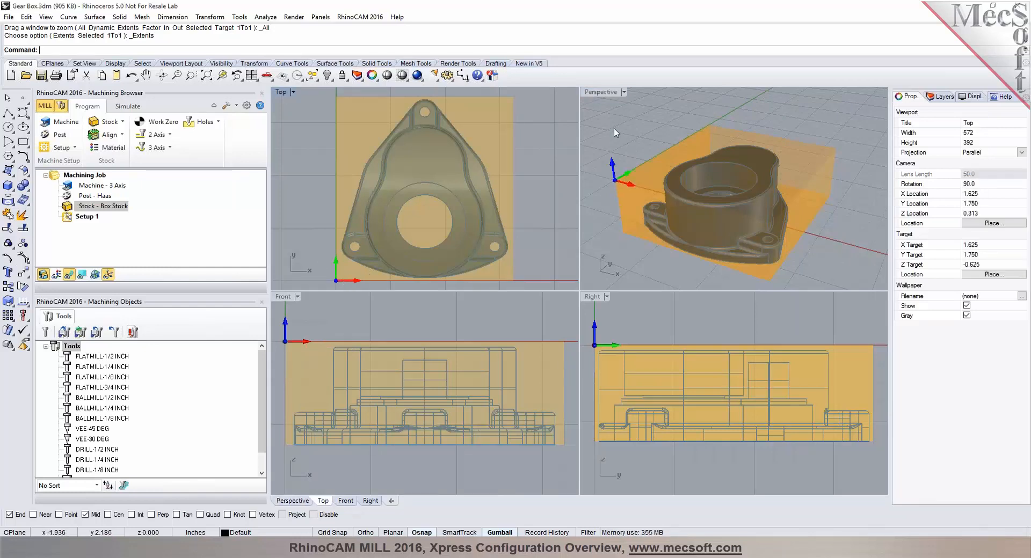
double_click(602, 96)
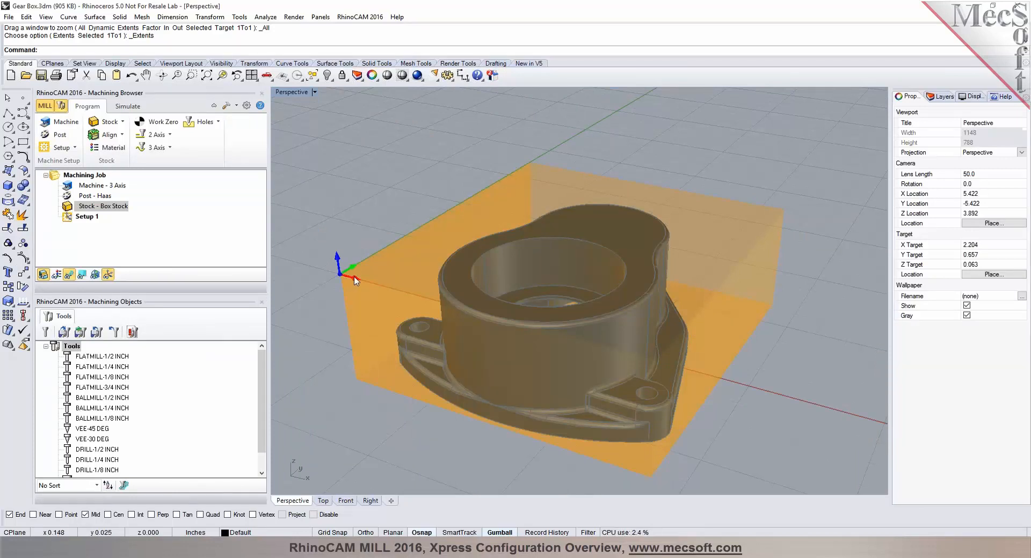
Examine the Work Zero options with the stock box's Highest Z face and South East position, and cancel them
left_click(159, 123)
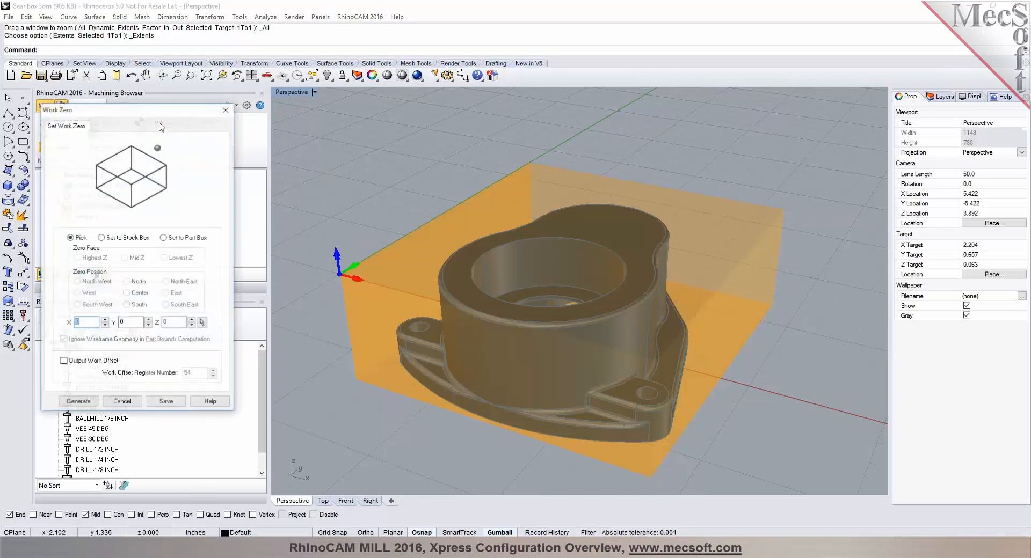
left_click(124, 239)
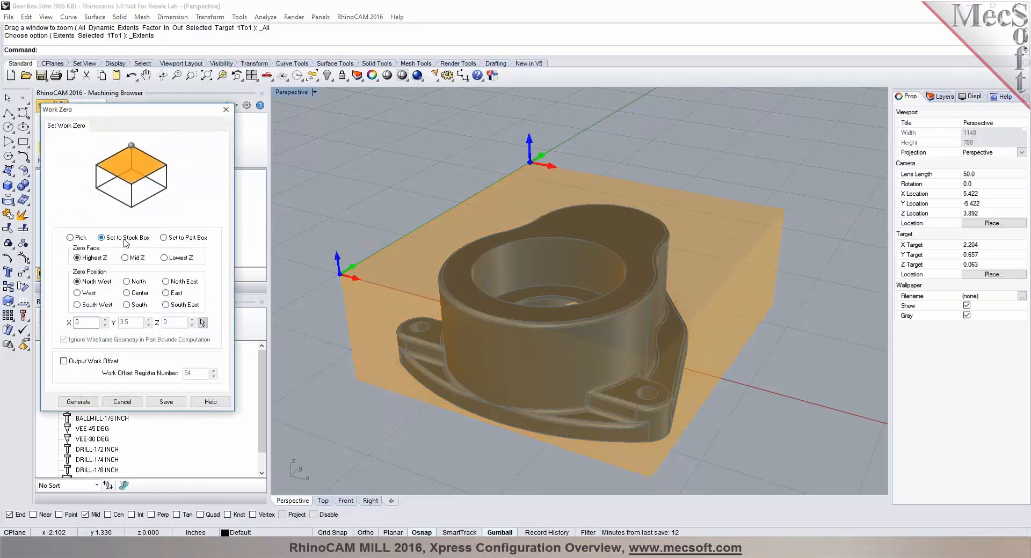
left_click(168, 305)
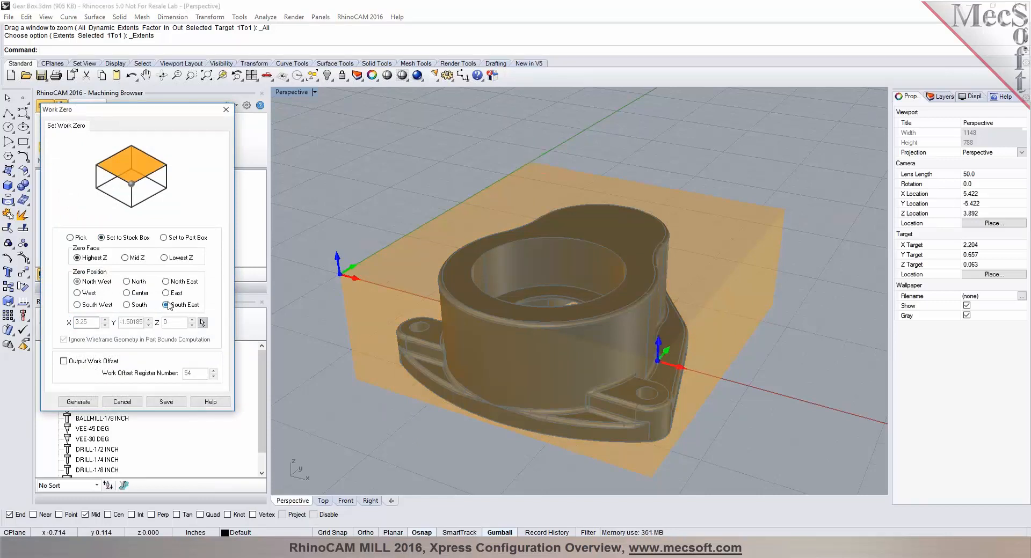
left_click(97, 285)
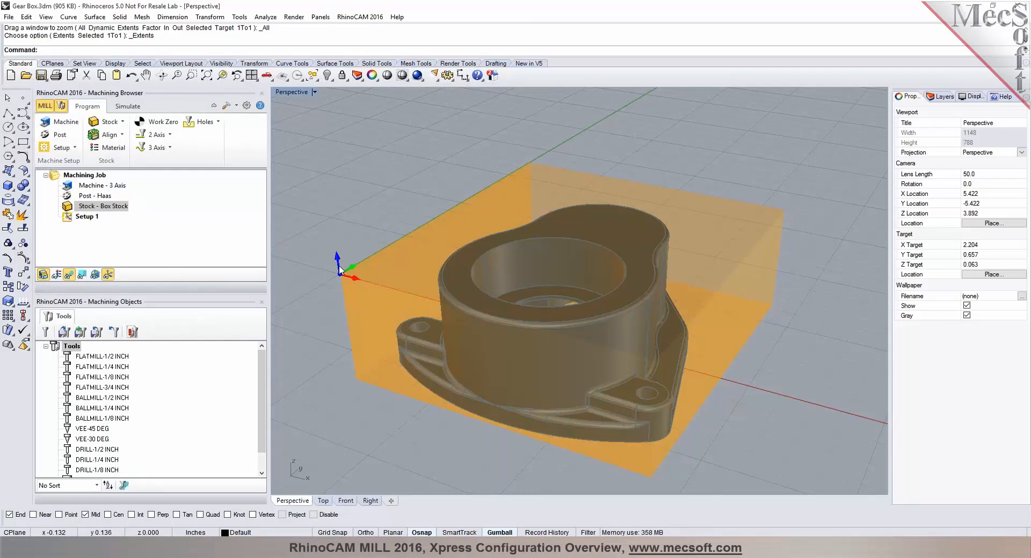
Check the relocated origin against the solid stock in the simulation view and return to programming
left_click(127, 107)
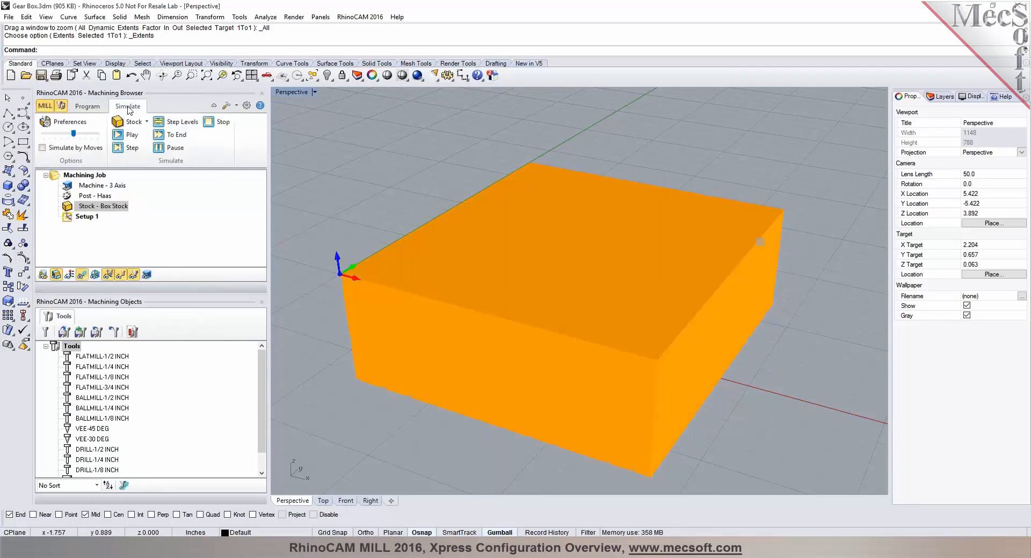
right_click_drag(400, 282, 472, 337)
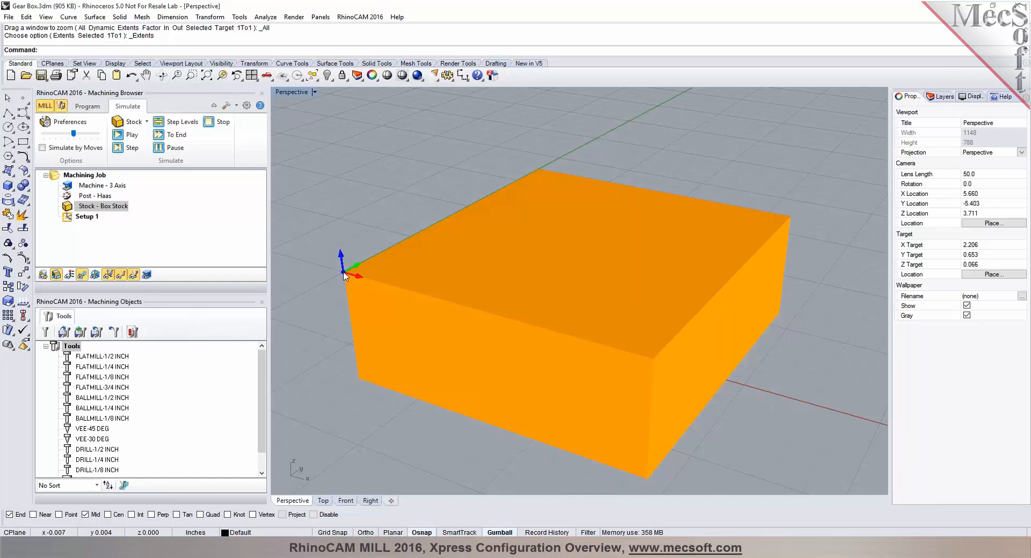
left_click(80, 107)
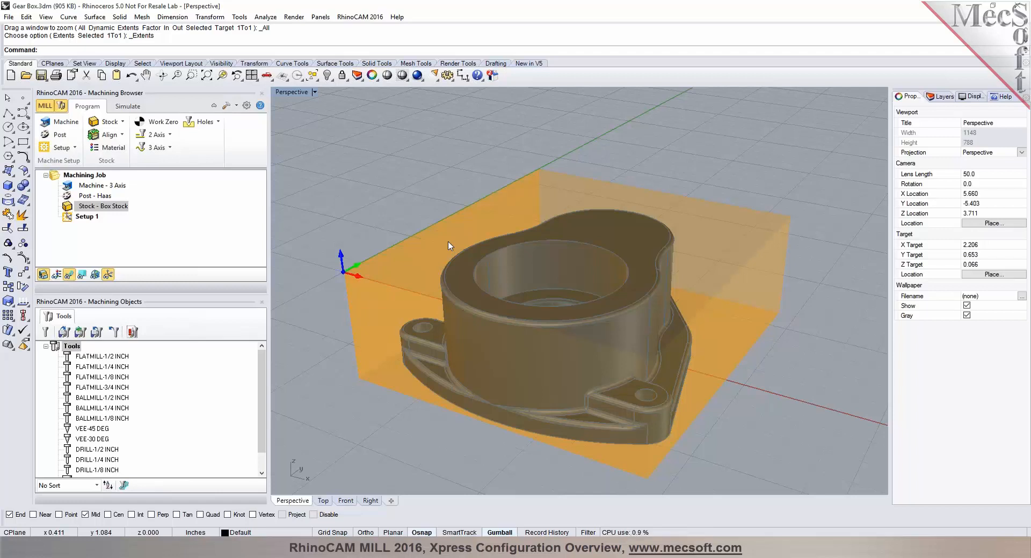
Assign ALUMINUM - 6061 from FeedsSpeedsDataINCH.xml as the stock material
left_click(92, 152)
left_click(170, 183)
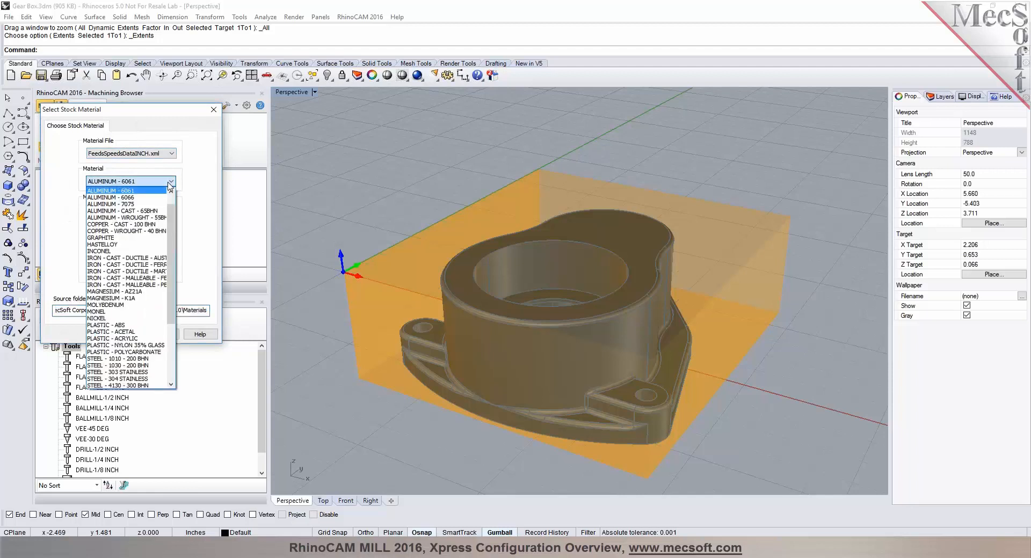
left_click(170, 183)
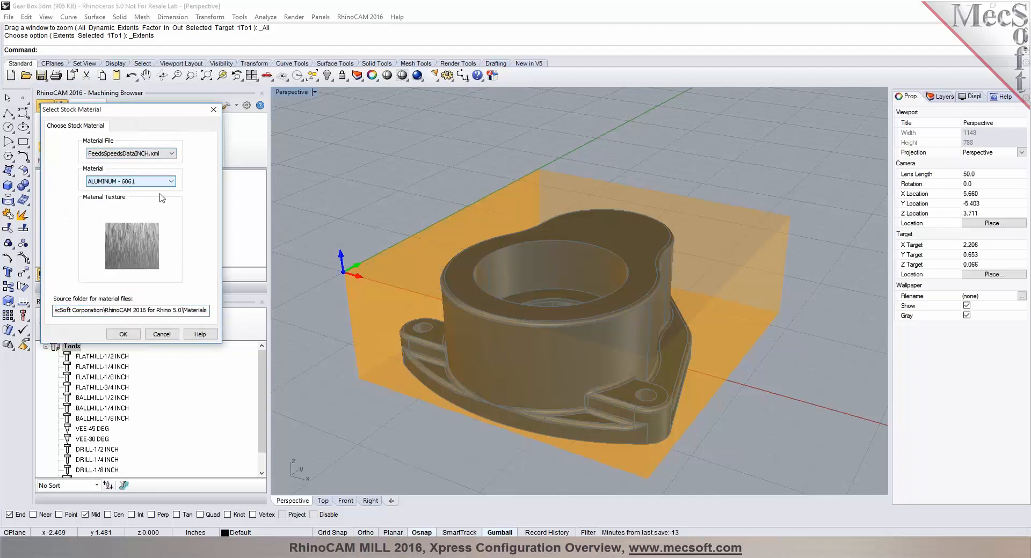
left_click(122, 334)
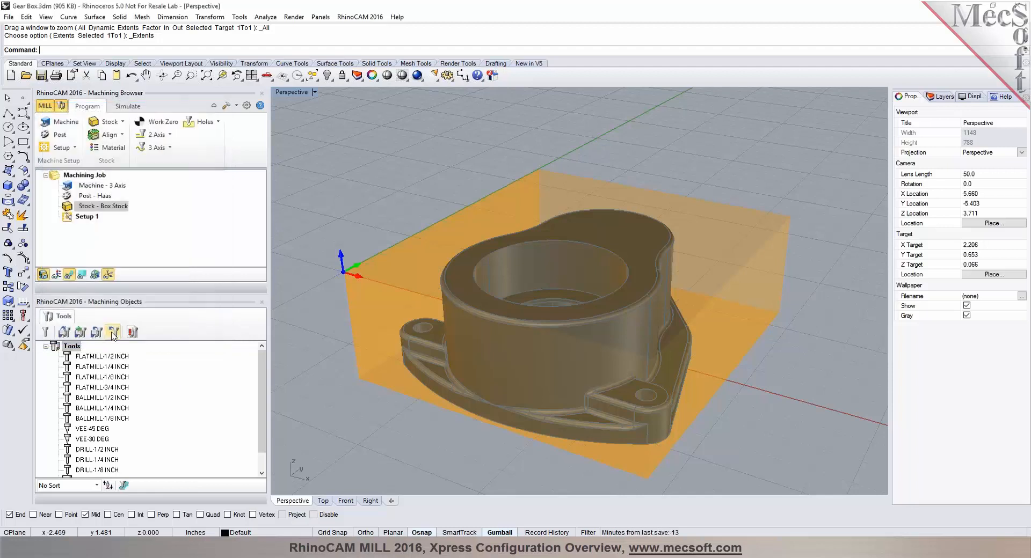
Preview the aluminum texture on the stock in the programming and simulation views, and turn the texture display off again
left_click(56, 275)
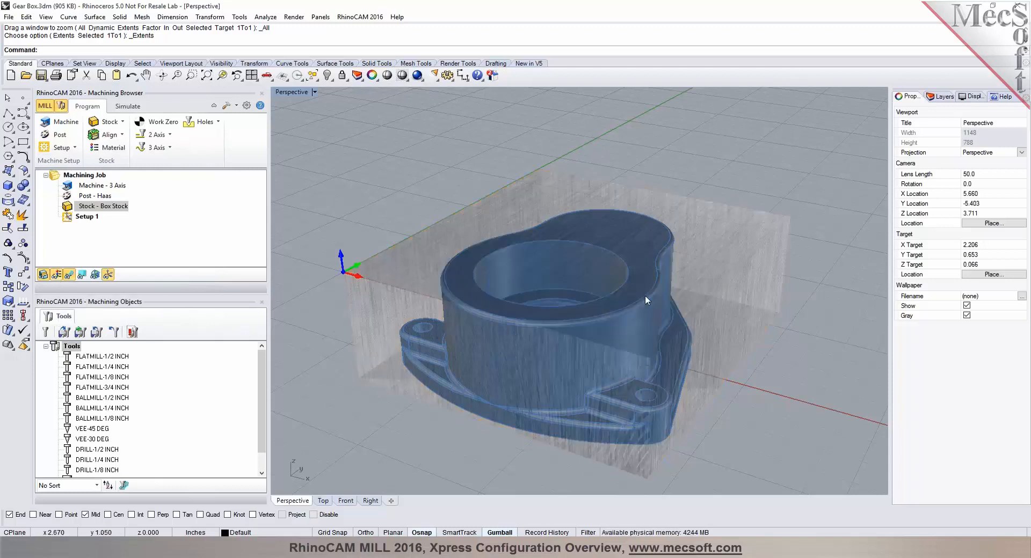
left_click(119, 107)
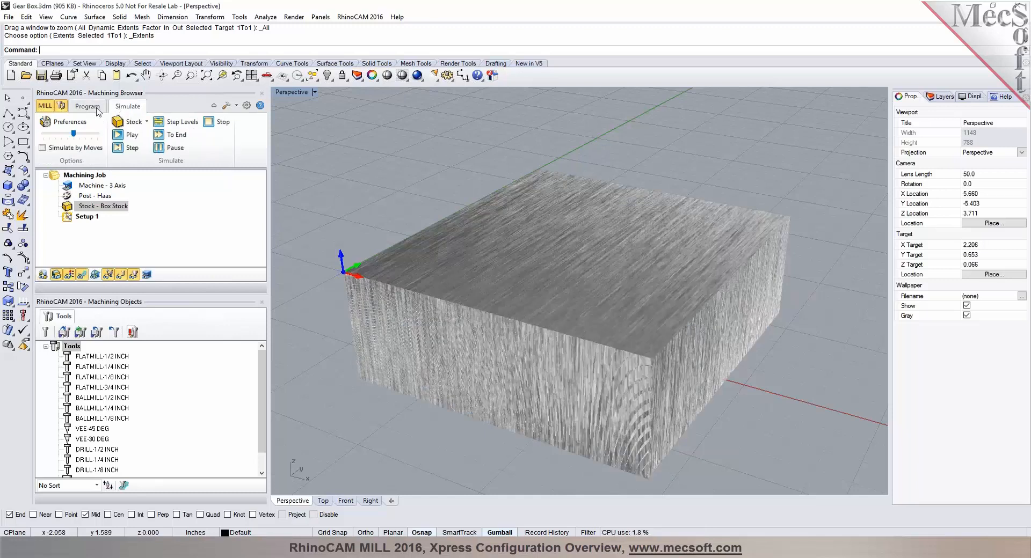
left_click(96, 110)
left_click(55, 275)
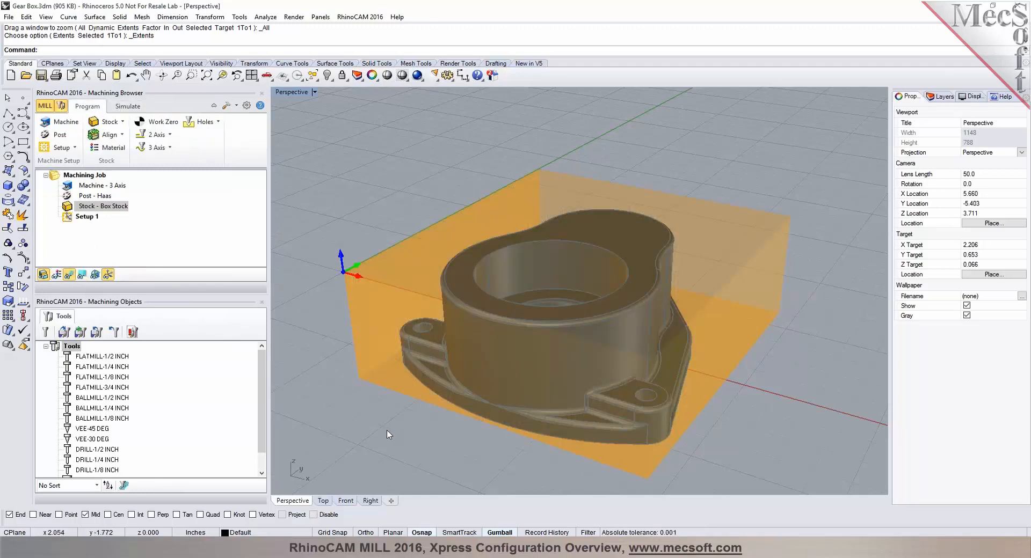
In the top view with grid snap on, draw a rectangle slightly outside the box stock, ending at X 3.5, Y -0.25, and return to perspective
left_click(329, 502)
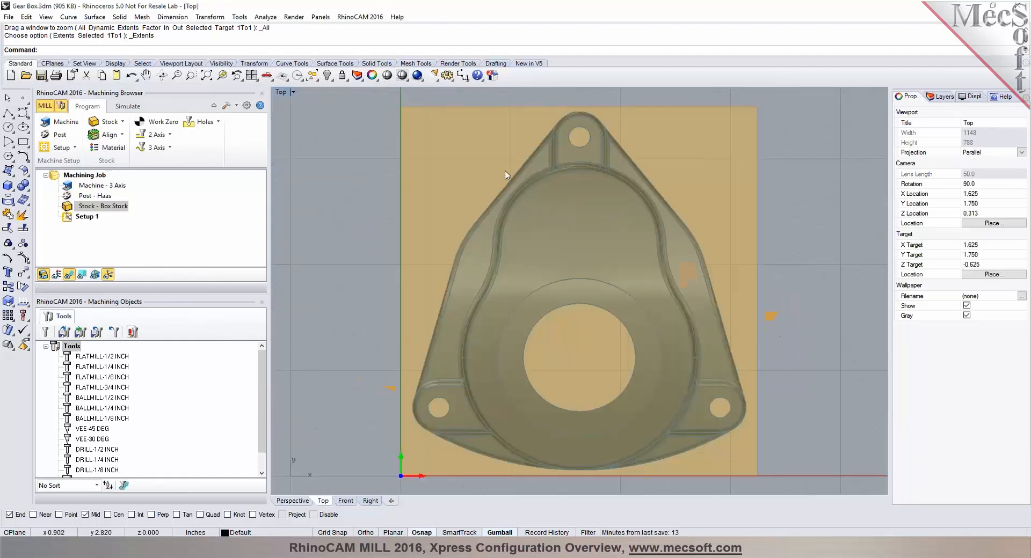
scroll(560, 178, "down", 4)
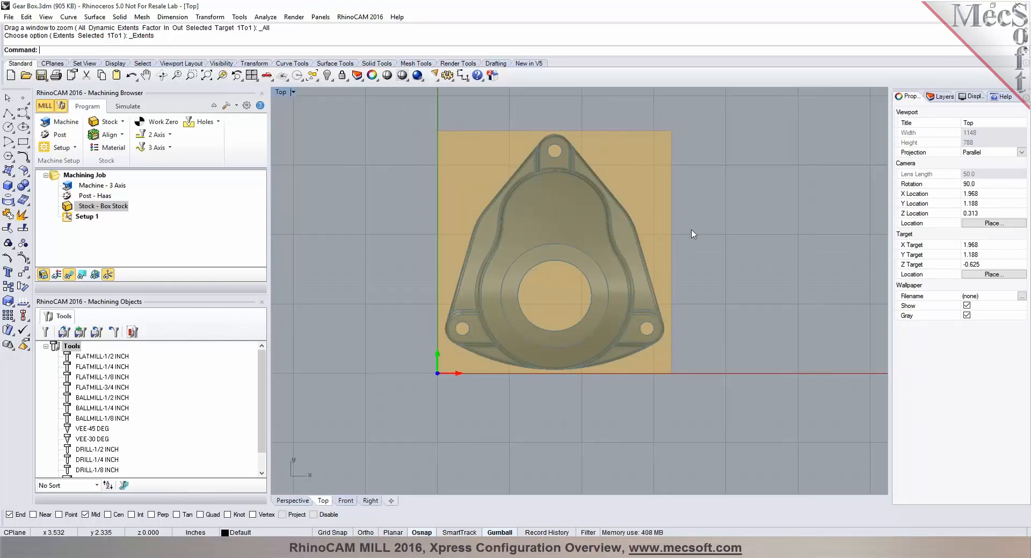
left_click(23, 142)
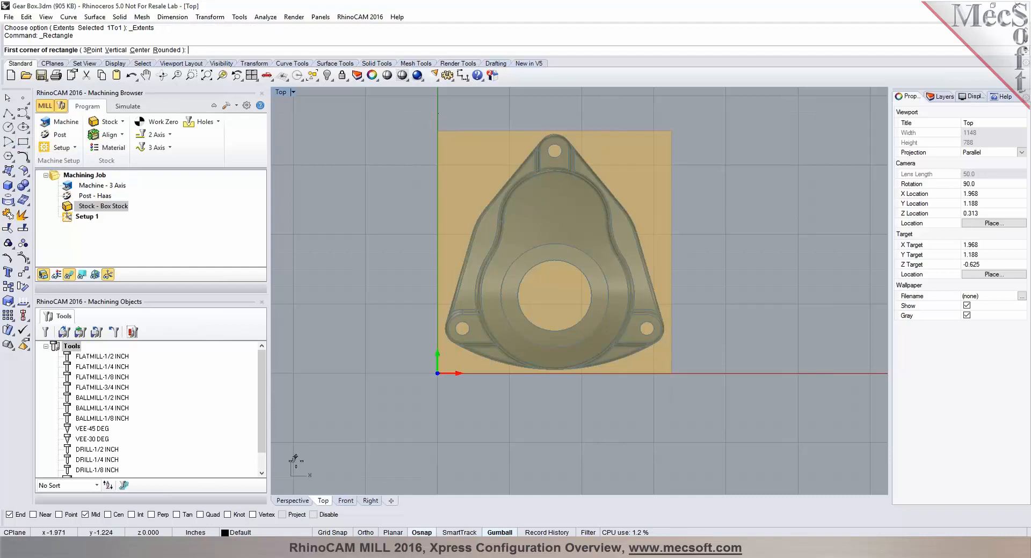
left_click(333, 534)
left_click(419, 113)
left_click(684, 391)
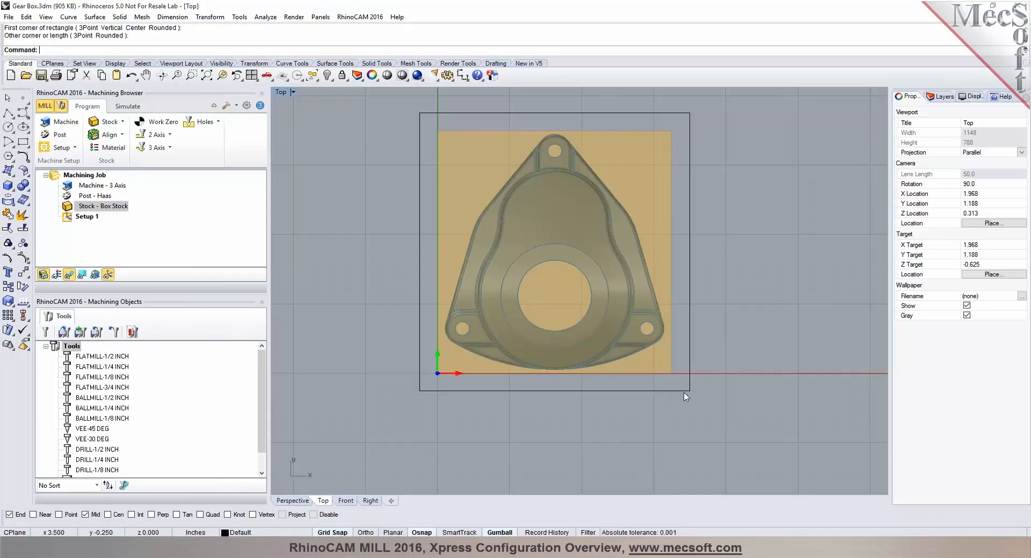
left_click(294, 501)
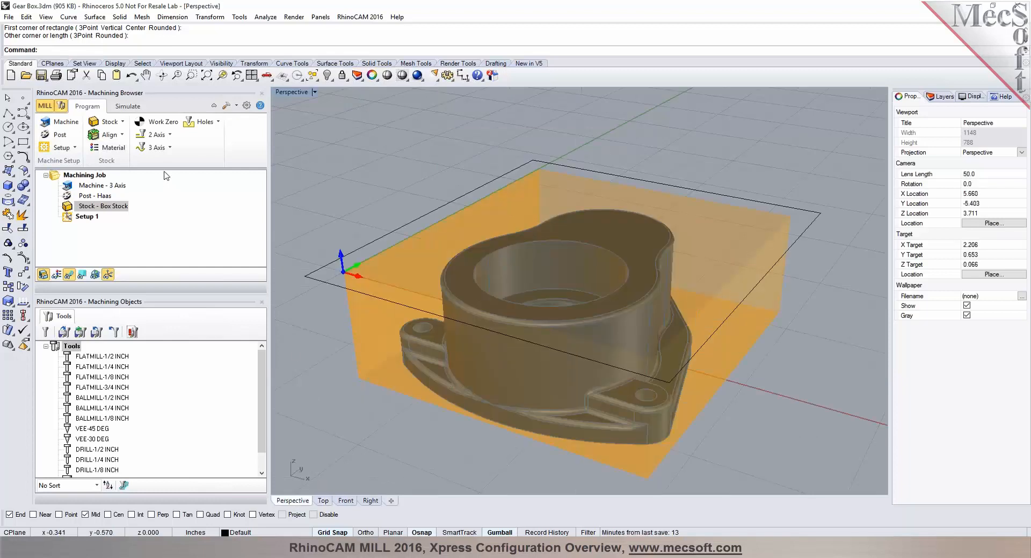
Start a 2 1/2 Axis Facing operation and assign the rectangle around the stock as its machining region
left_click(156, 135)
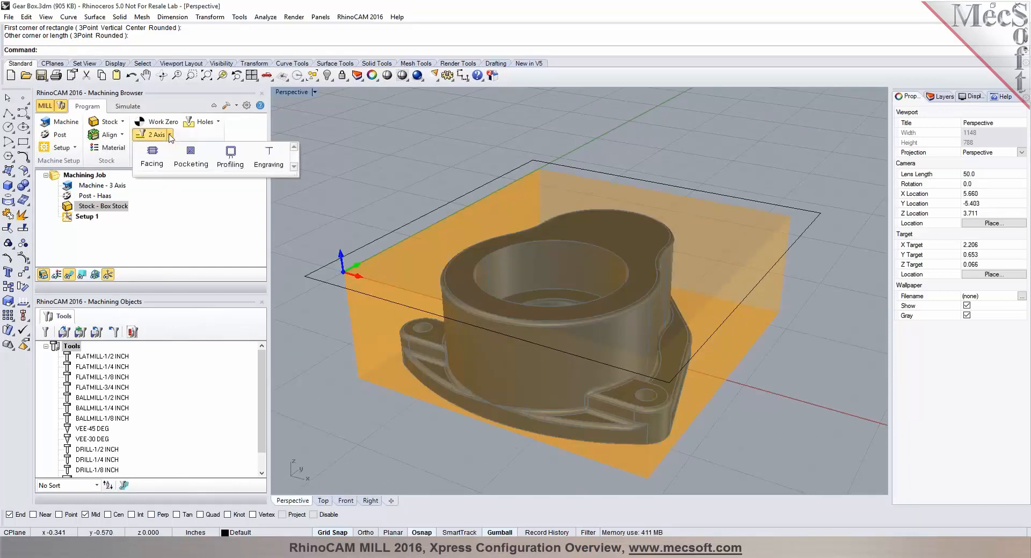
left_click(160, 164)
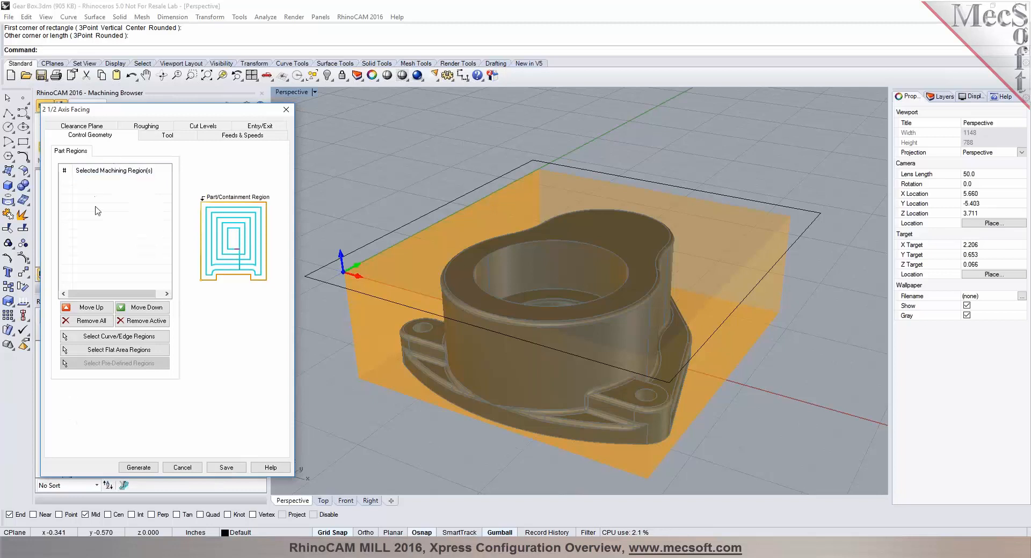
left_click(108, 337)
left_click(378, 240)
right_click(379, 240)
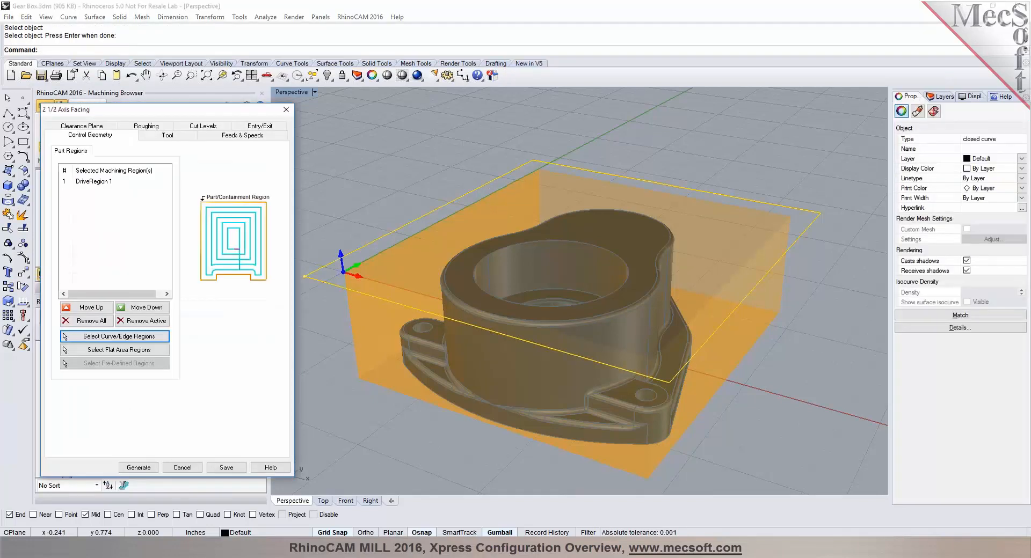
Choose FLATMILL-3/4 INCH as the facing tool and inspect its definition without editing it
left_click(166, 136)
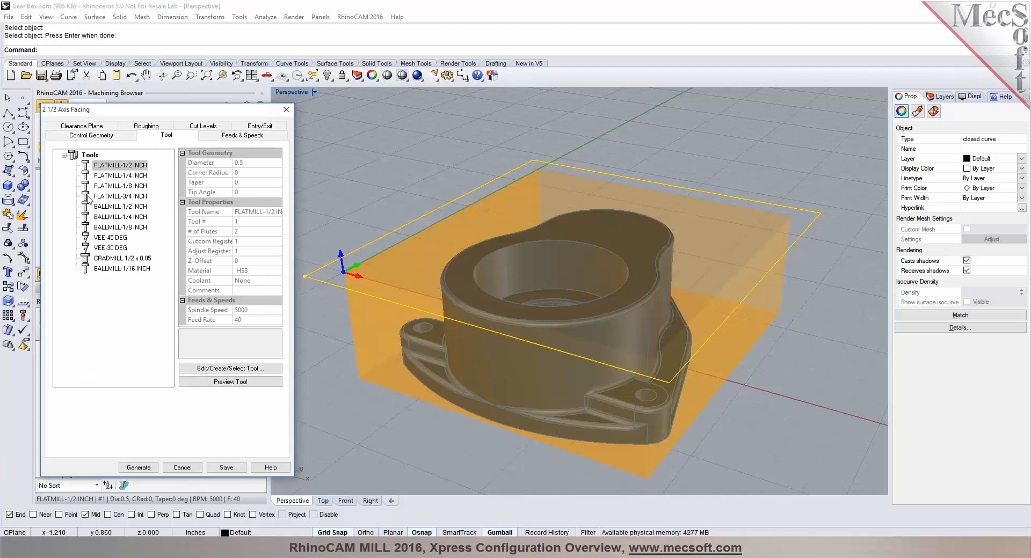
left_click(107, 196)
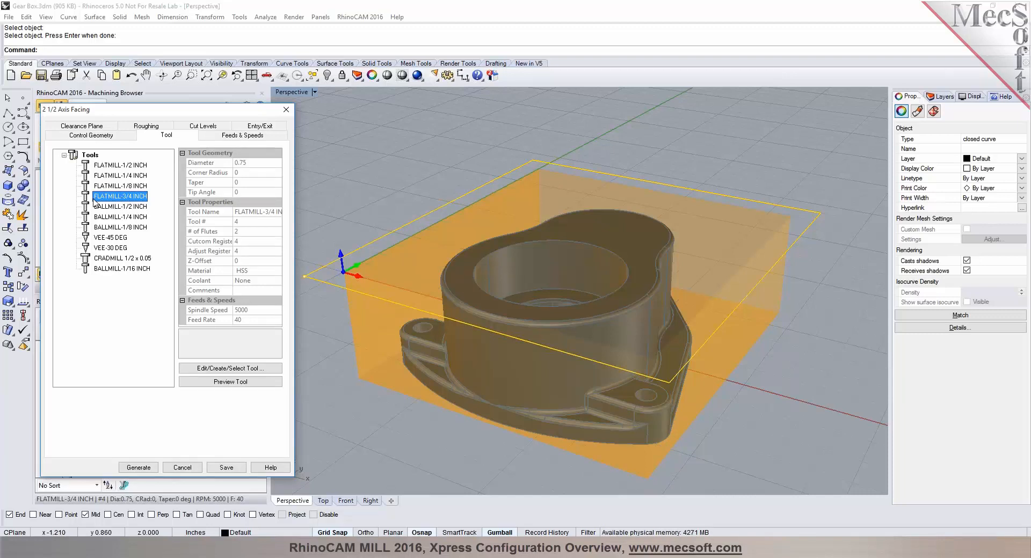
double_click(86, 199)
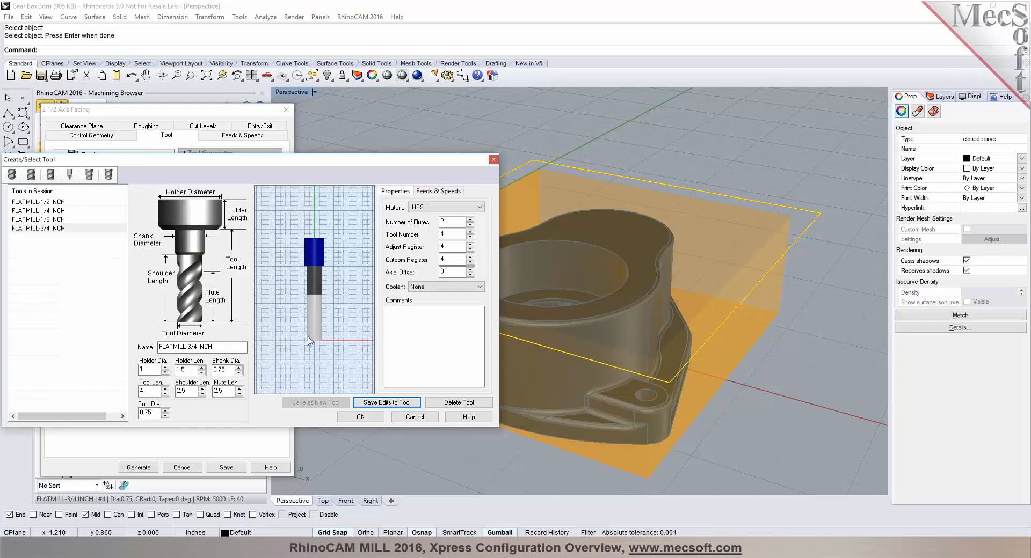
left_click(413, 417)
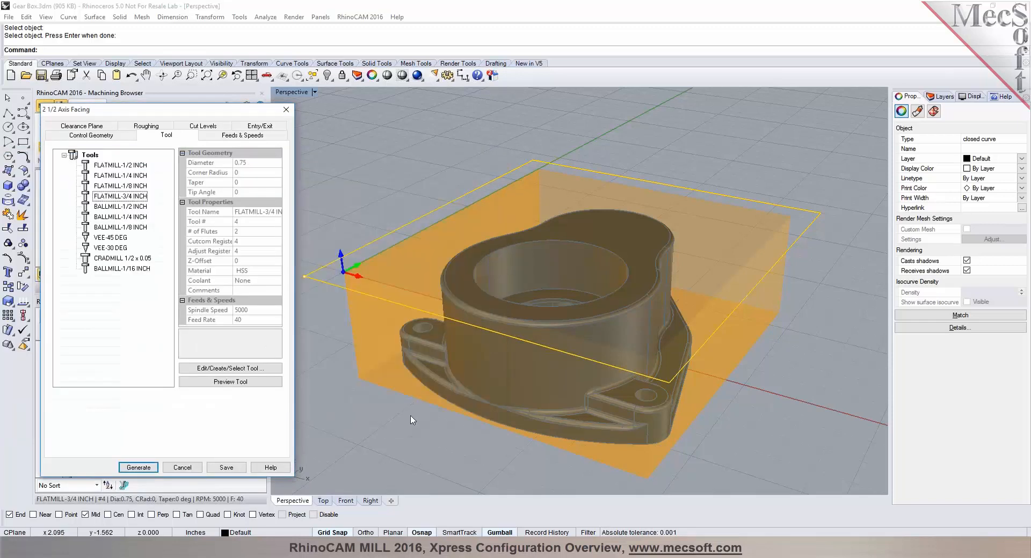
Load the facing feeds and speeds from the tool and review the clearance plane around the part
left_click(223, 137)
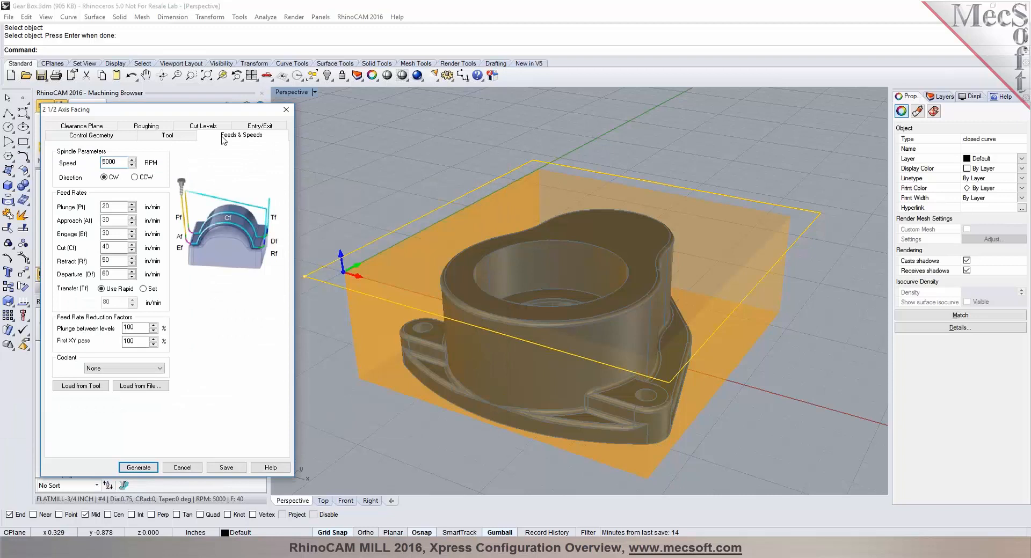
left_click(83, 386)
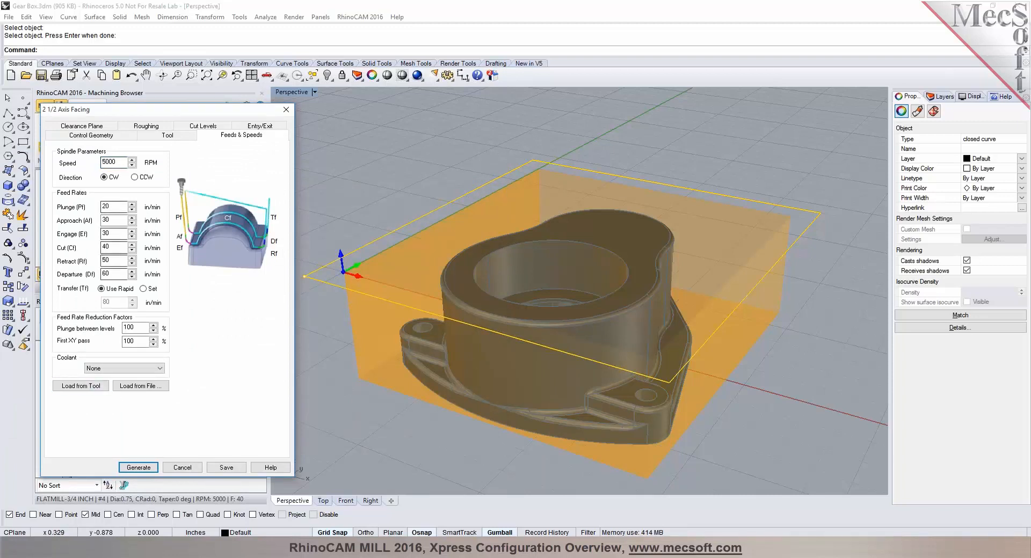
left_click(81, 126)
right_click_drag(479, 302, 467, 285)
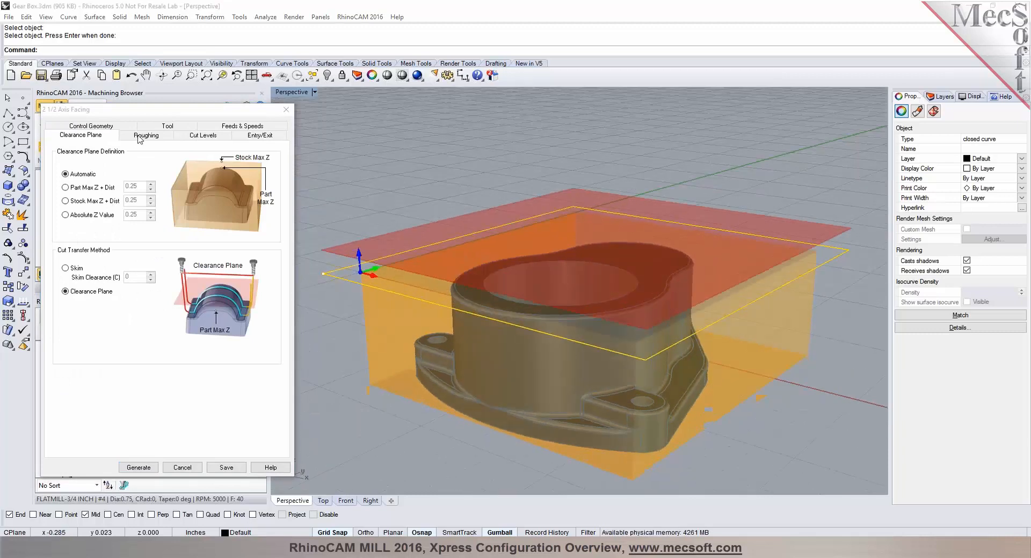
Set the facing roughing to Linear Cuts with a stepover of 80% of the tool diameter
left_click(145, 135)
left_click(126, 181)
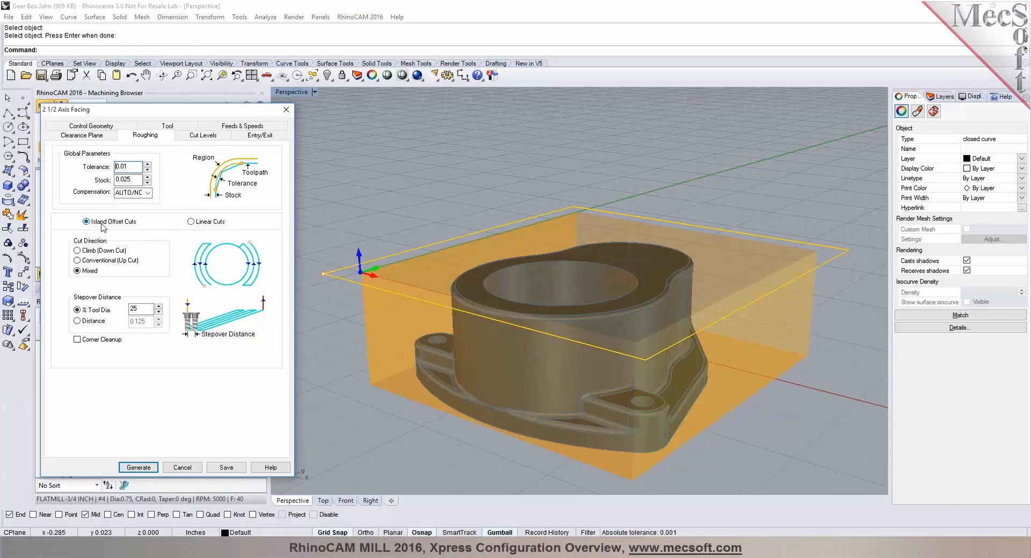
left_click(191, 222)
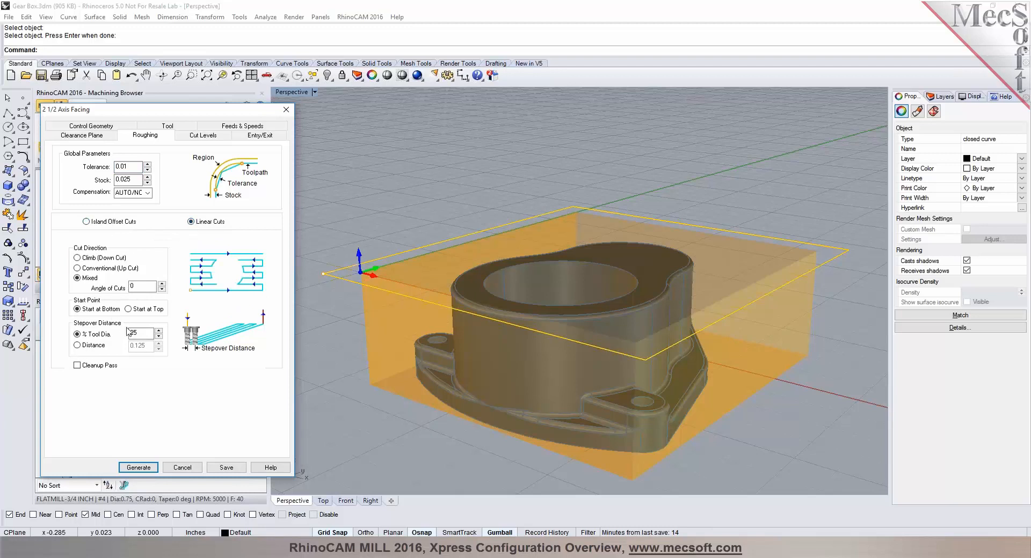
double_click(134, 334)
type("80")
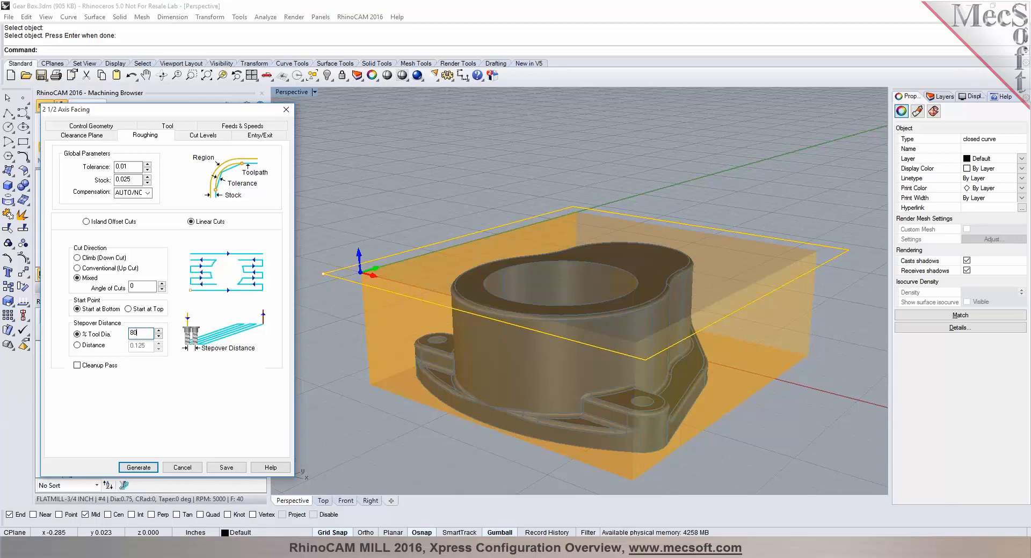
Define the total cut depth by picking the rectangle's corner and an end point on the part's top face
left_click(204, 136)
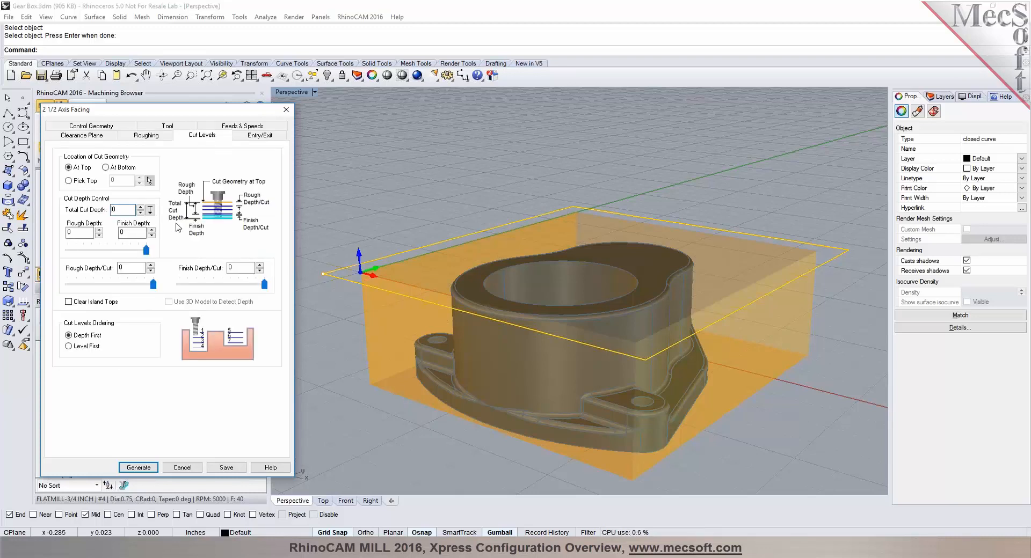
left_click(150, 211)
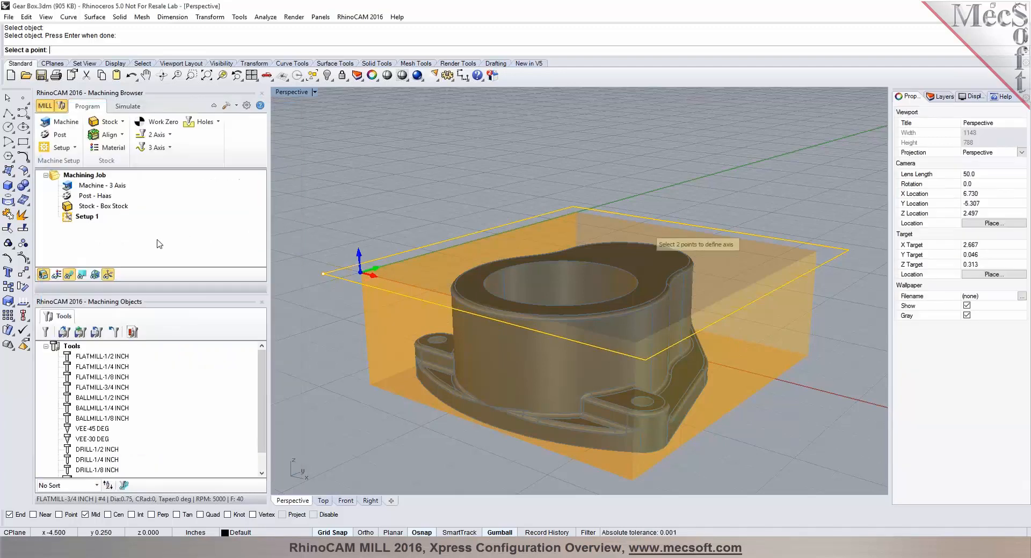
left_click(324, 273)
scroll(483, 247, "up", 5)
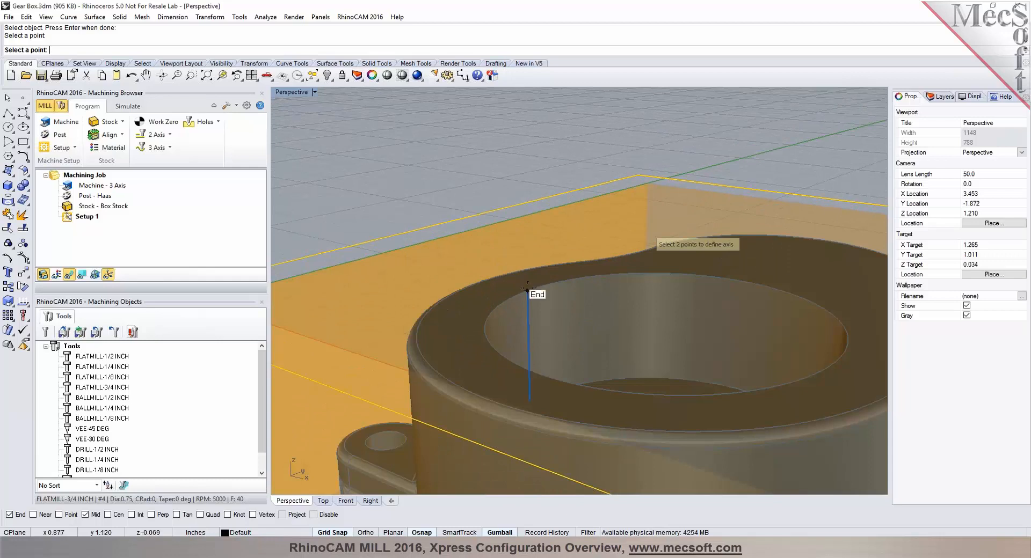
left_click(528, 288)
scroll(528, 286, "down", 5)
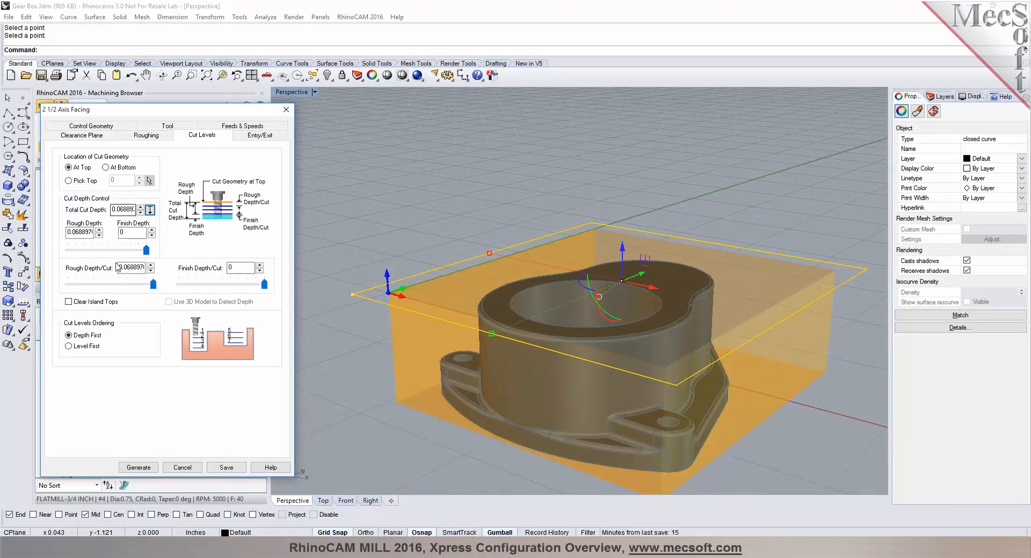
Review the entry/exit motions and cut levels, and generate the facing toolpath
left_click(261, 136)
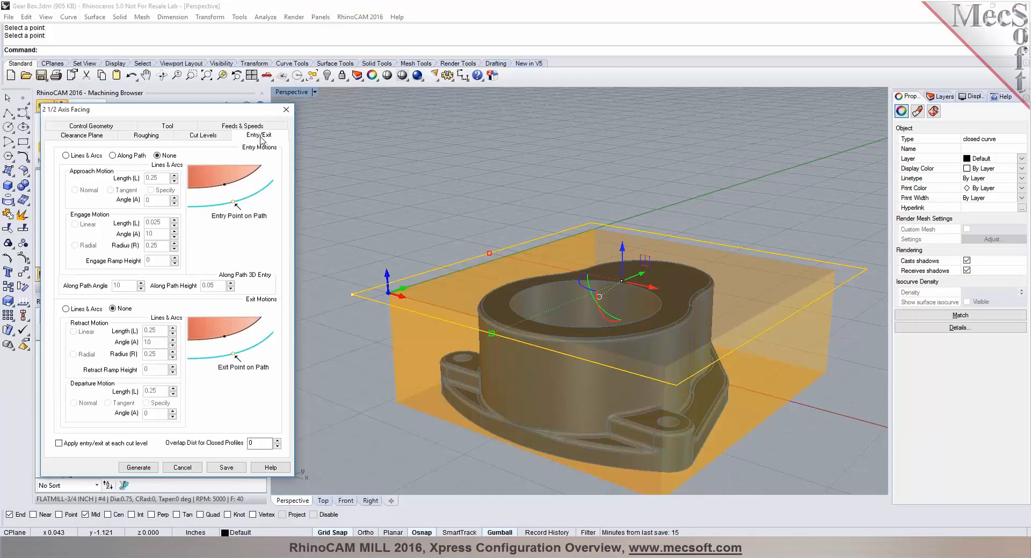
left_click(215, 138)
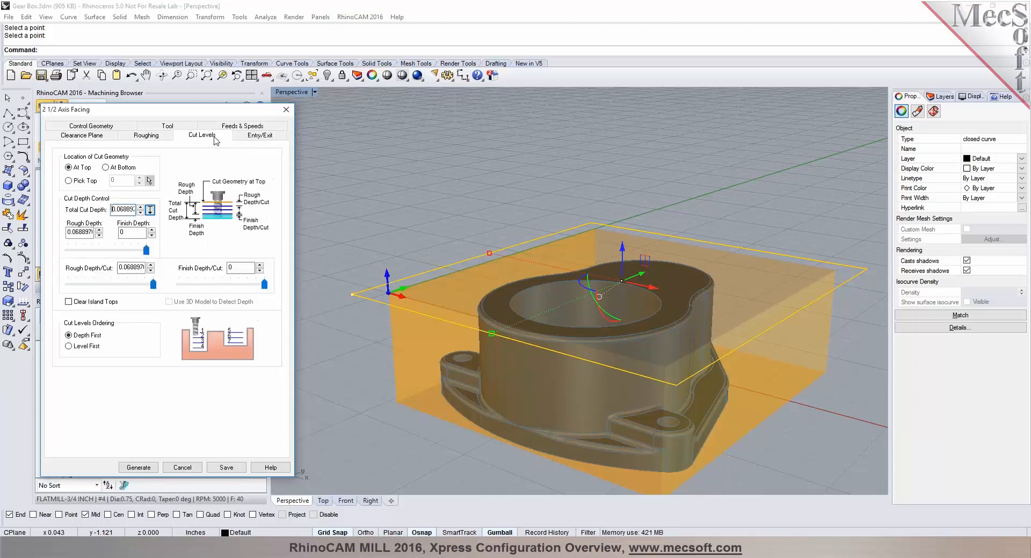
left_click(144, 468)
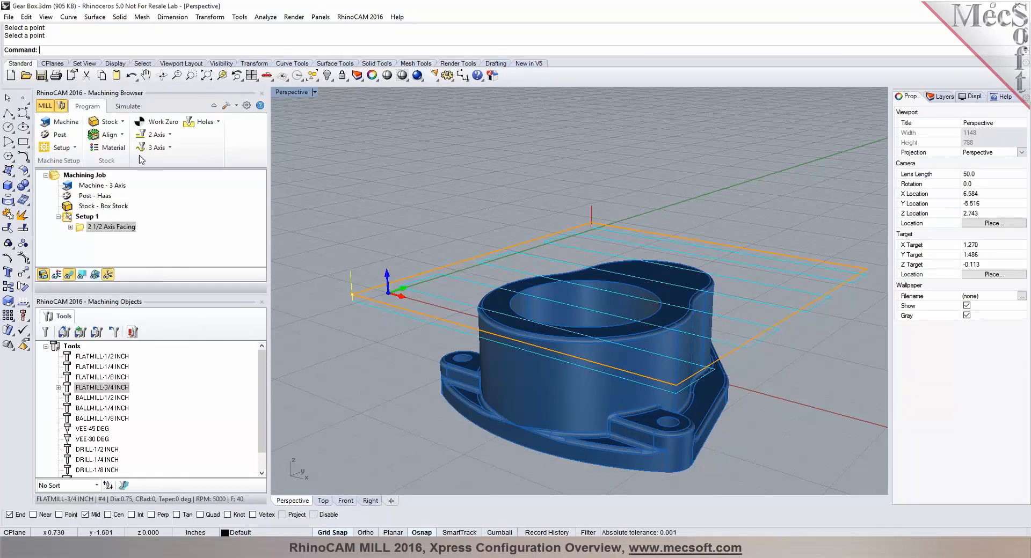
Simulate the 2 1/2 Axis Facing operation and inspect the faced stock
left_click(134, 107)
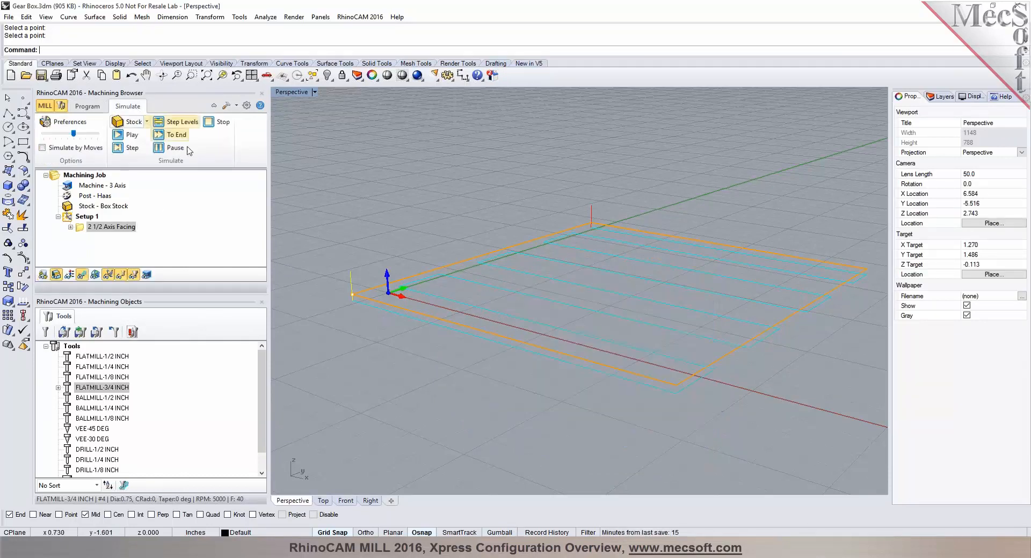
left_click(121, 138)
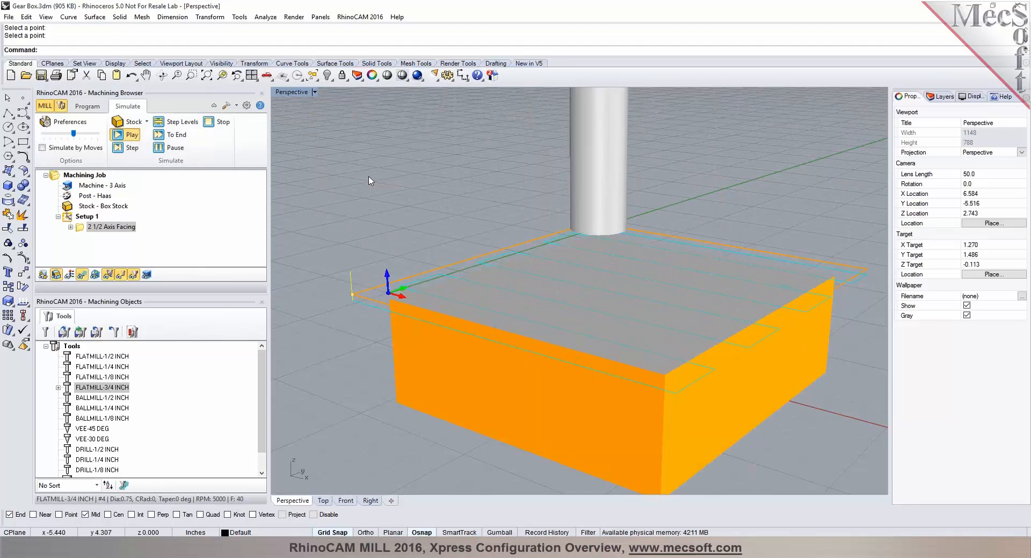
scroll(402, 223, "down", 5)
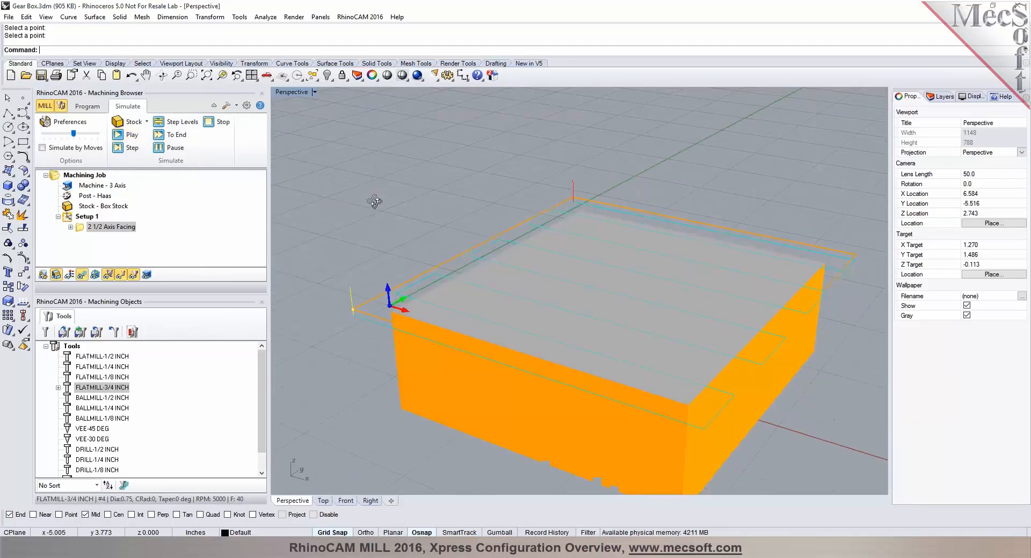
scroll(445, 260, "down", 4)
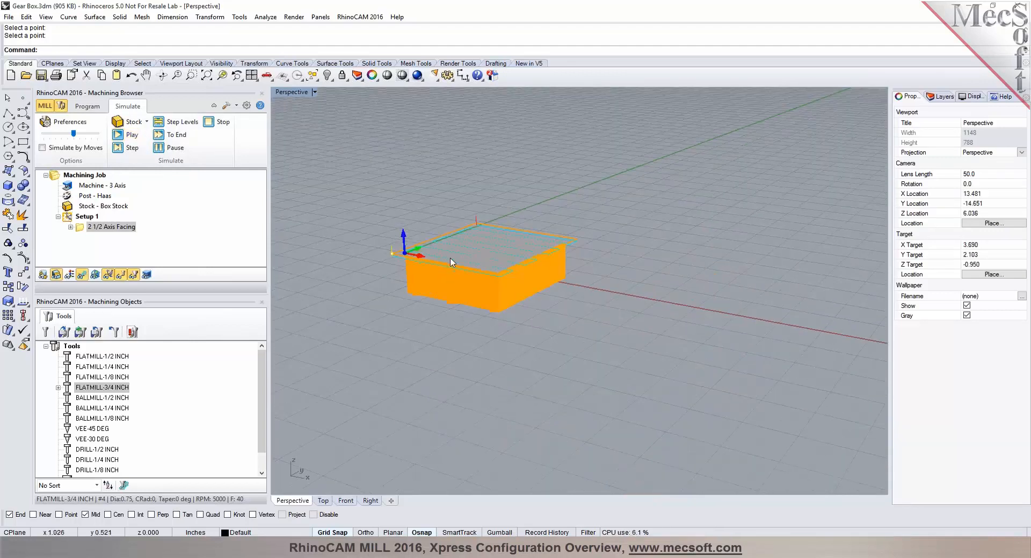
scroll(424, 231, "up", 4)
scroll(484, 372, "up", 1)
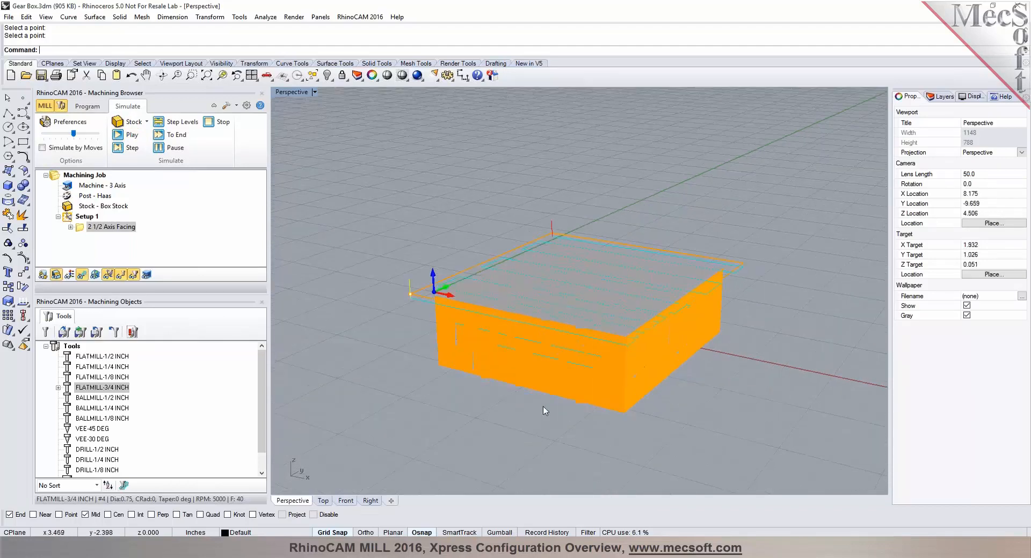
Start a 2 1/2 Axis Pocketing operation with the large bore's top edges as machining regions, and check the listed drive regions
left_click(89, 107)
scroll(518, 276, "up", 4)
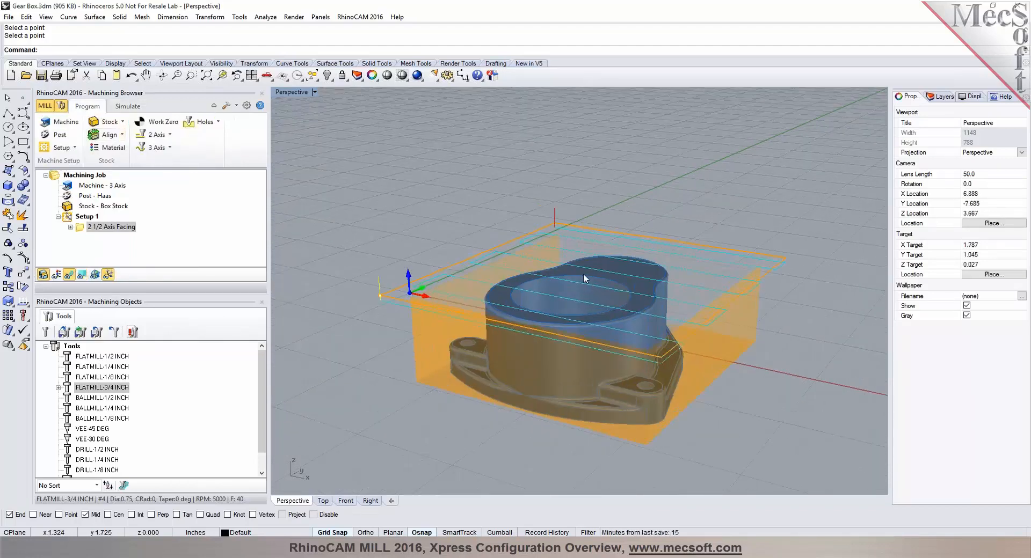
scroll(600, 278, "up", 2)
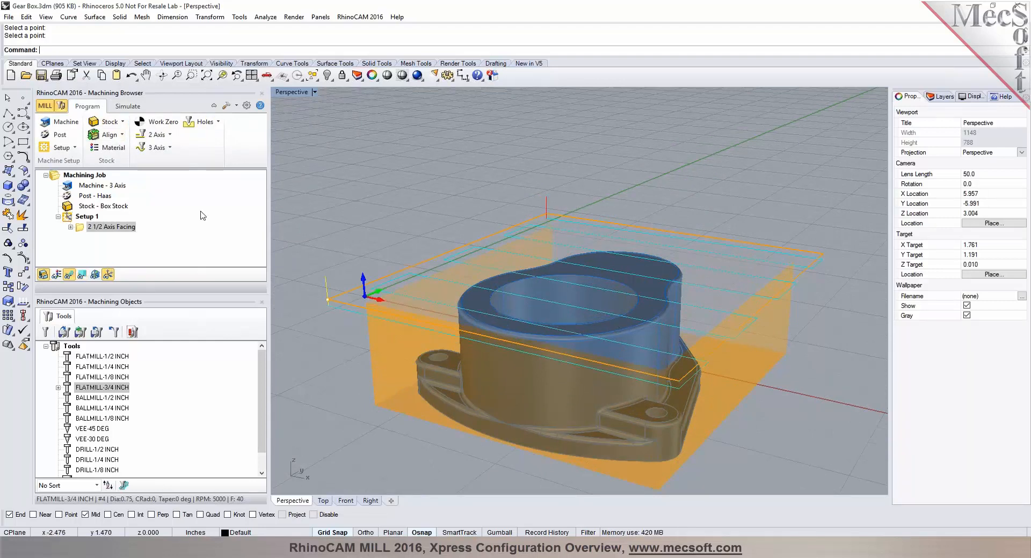
left_click(157, 135)
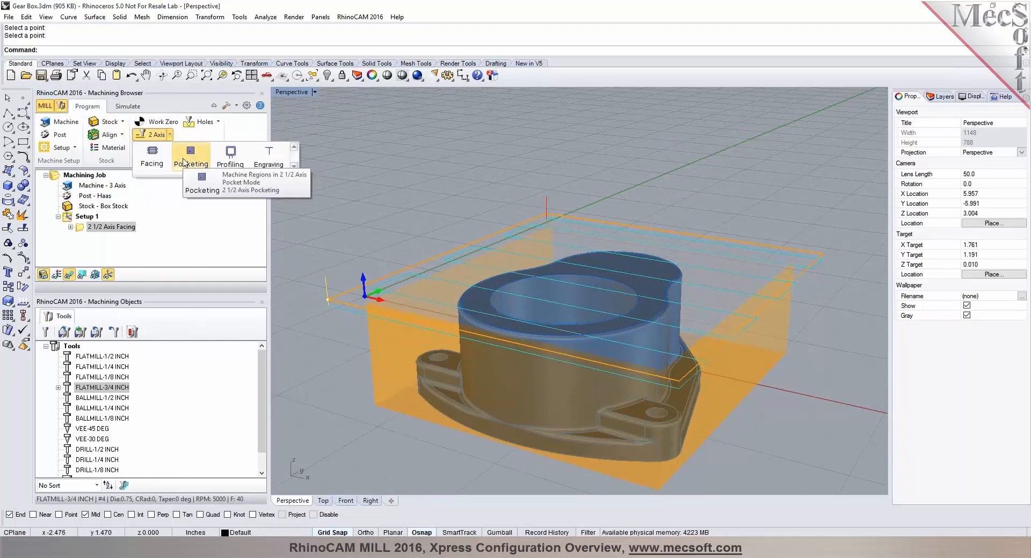
left_click(181, 157)
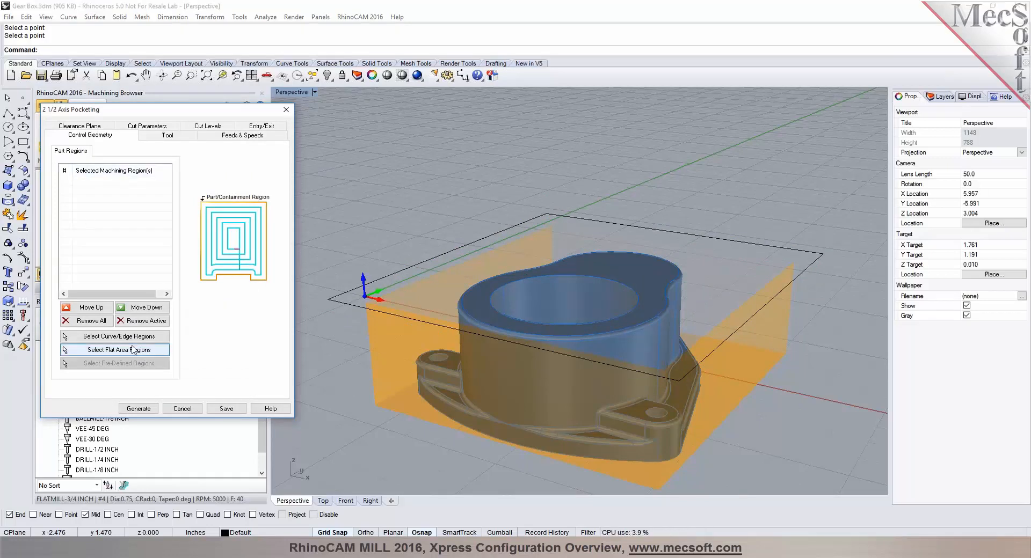
left_click(119, 336)
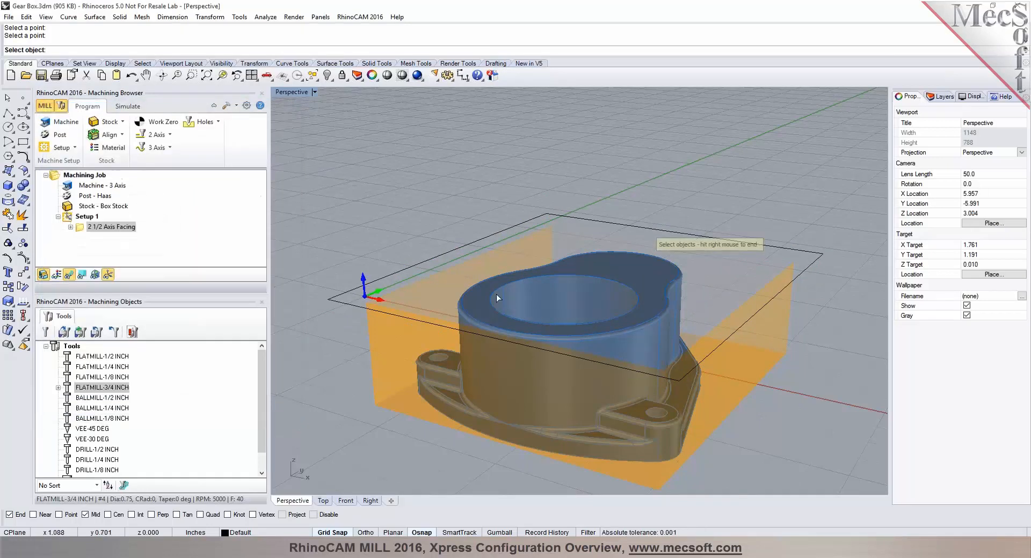
left_click(496, 291)
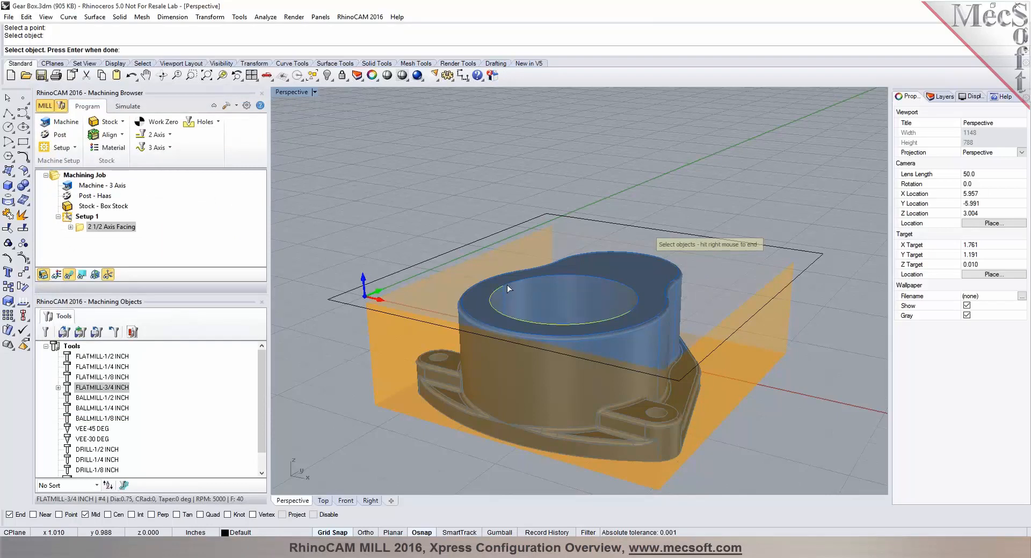
right_click(508, 283)
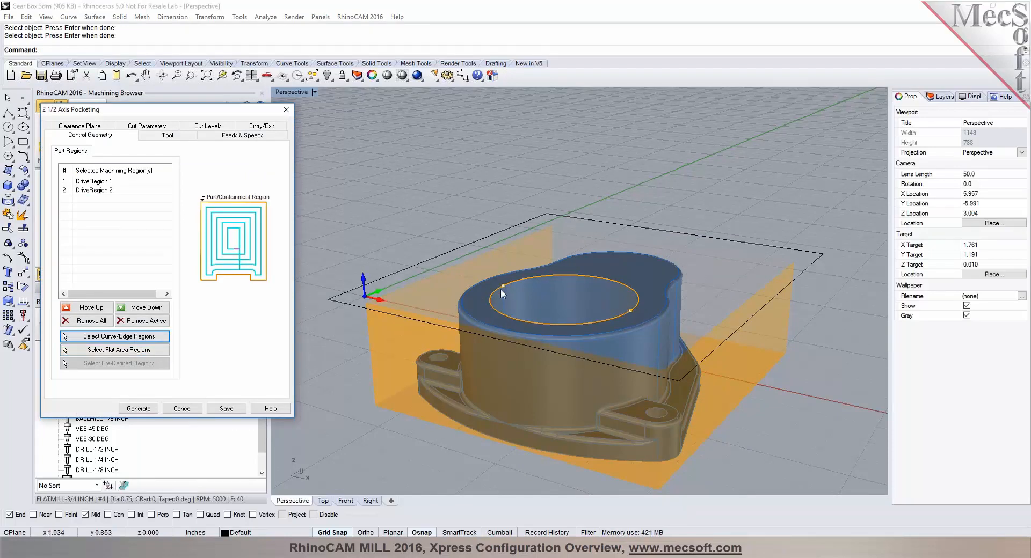
right_click_drag(546, 309, 570, 313)
scroll(572, 311, "up", 2)
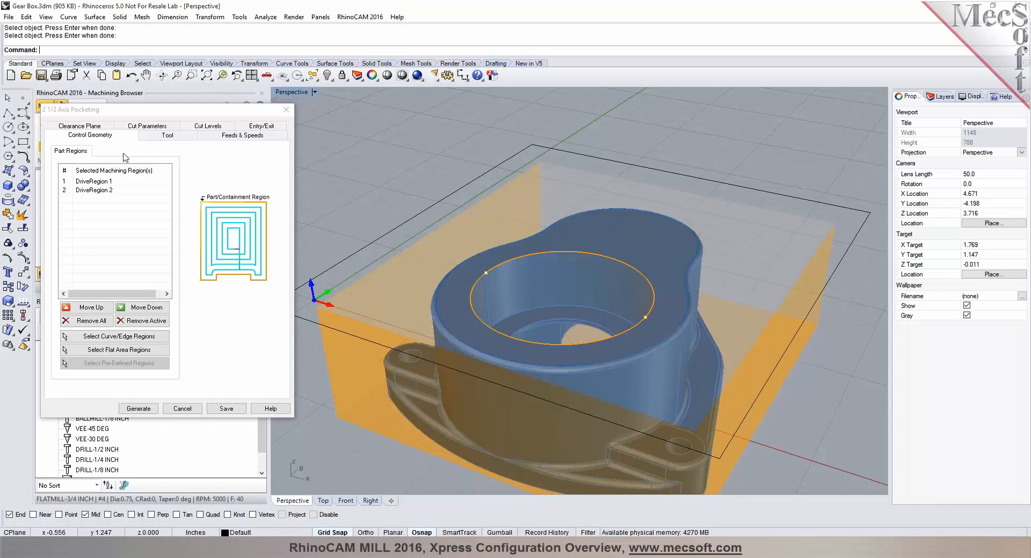
left_click(108, 193)
left_click(108, 190)
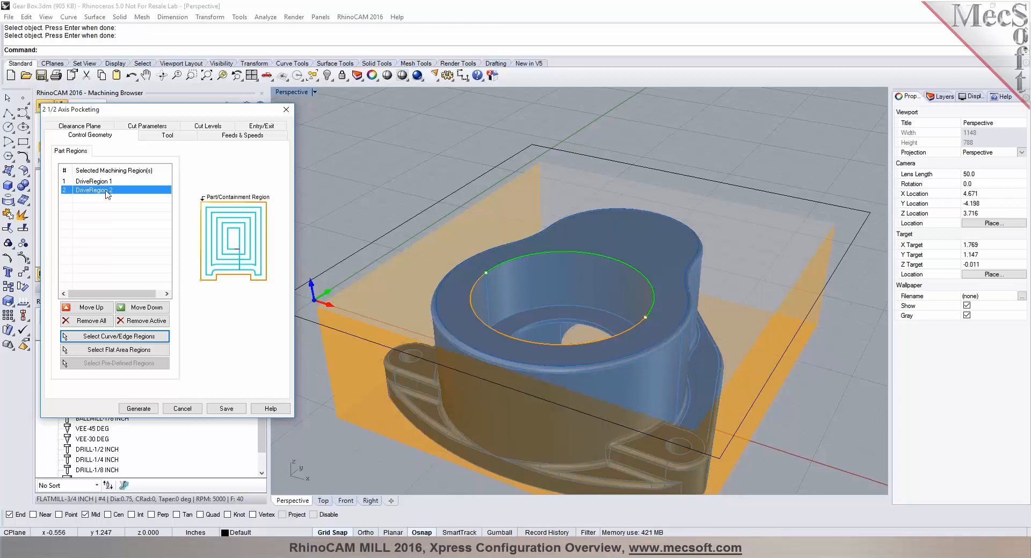
Select the FLATMILL-1/2 INCH tool for the pocketing and review its feeds, speeds and clearance plane
left_click(183, 137)
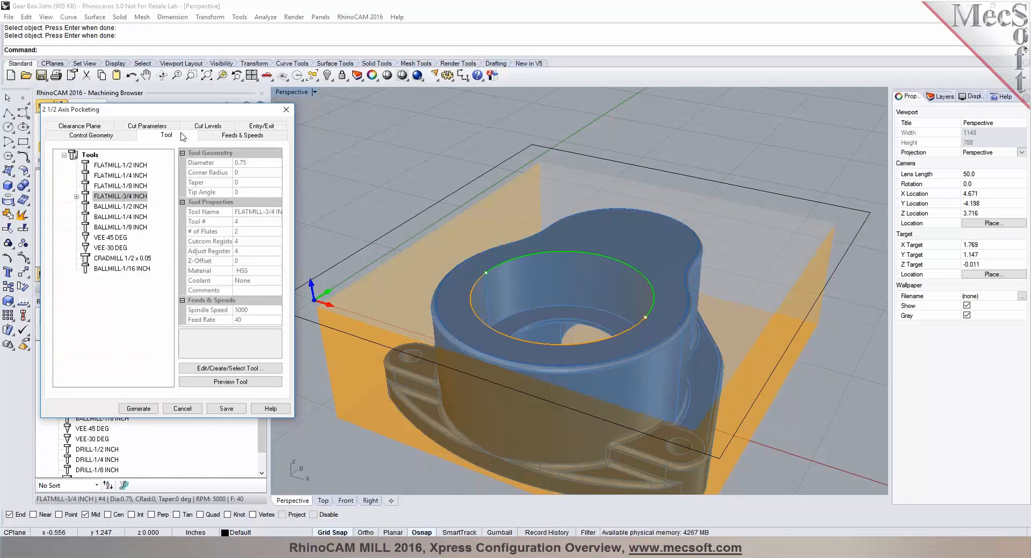
left_click(123, 177)
left_click(122, 170)
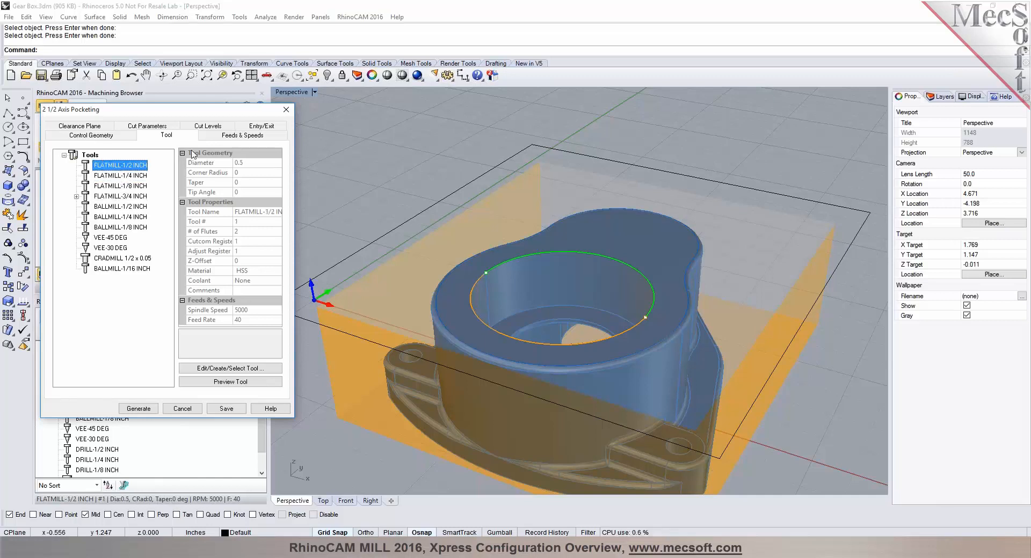
left_click(218, 138)
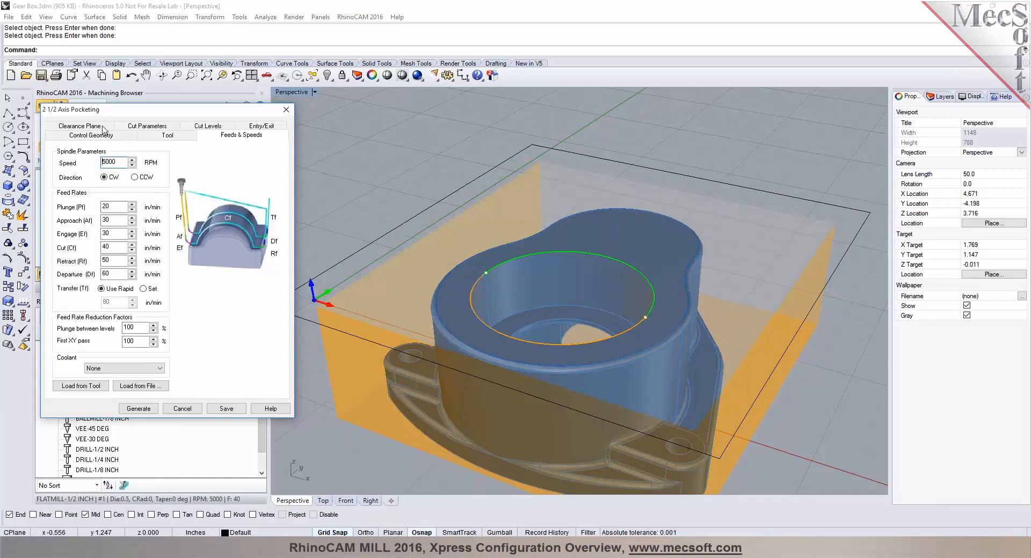
left_click(80, 126)
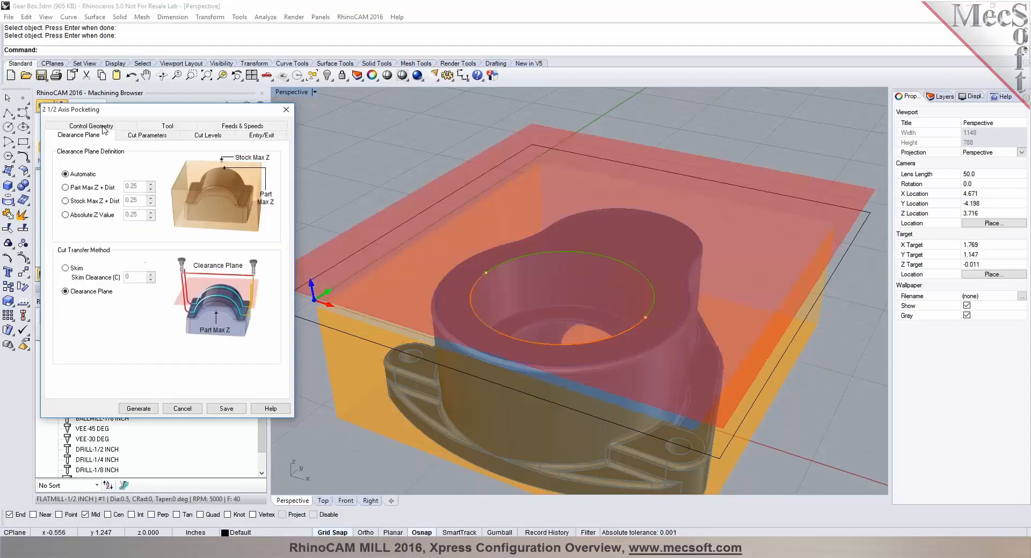
Set the pocketing tolerance to 0.001 and the stepover distance to 35% of the tool diameter
left_click(144, 137)
left_click(116, 166)
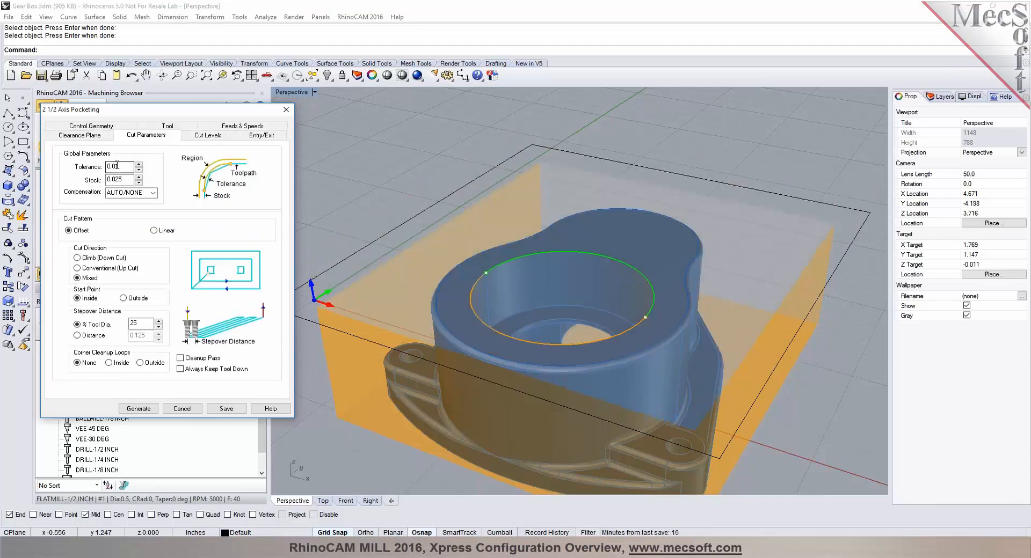
type("0")
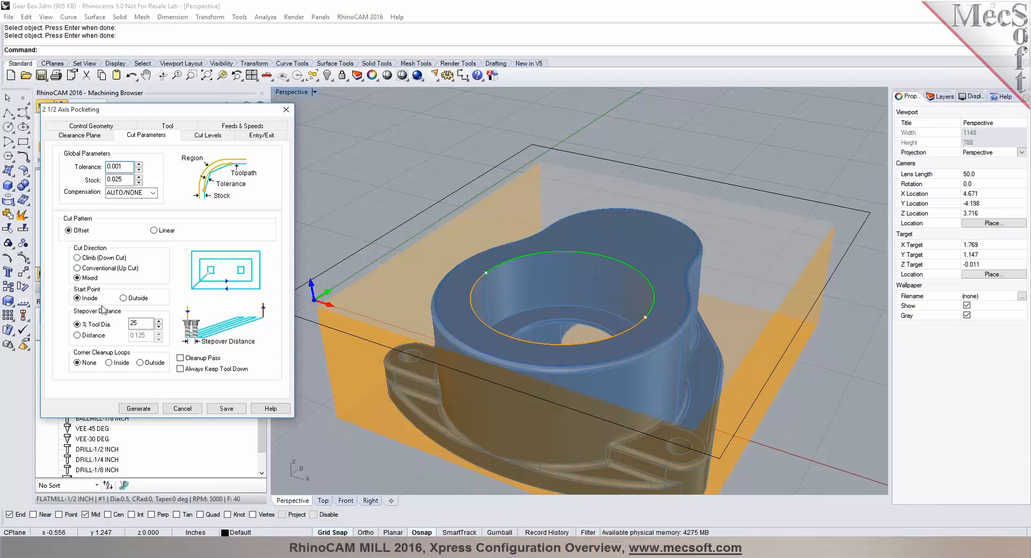
left_click_drag(145, 323, 120, 324)
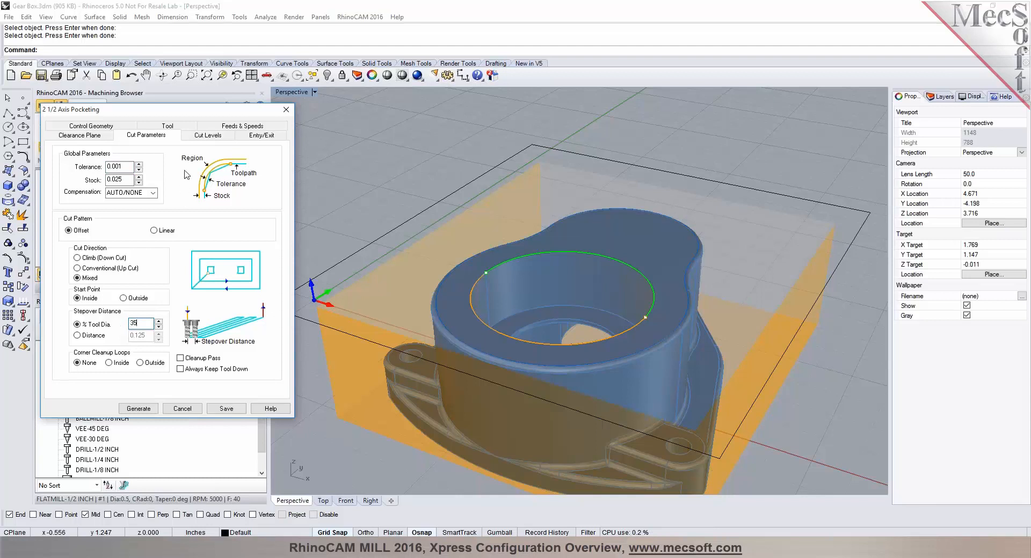
Define the total cut depth by picking points on the bore's top edge and inner ledge, with a rough depth per cut of 0.1
left_click(200, 137)
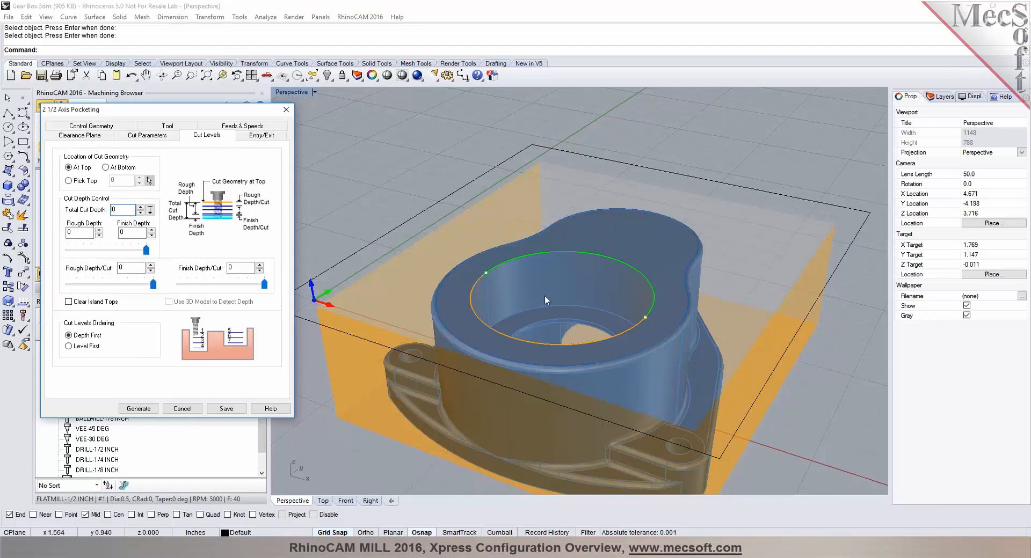
scroll(545, 295, "up", 3)
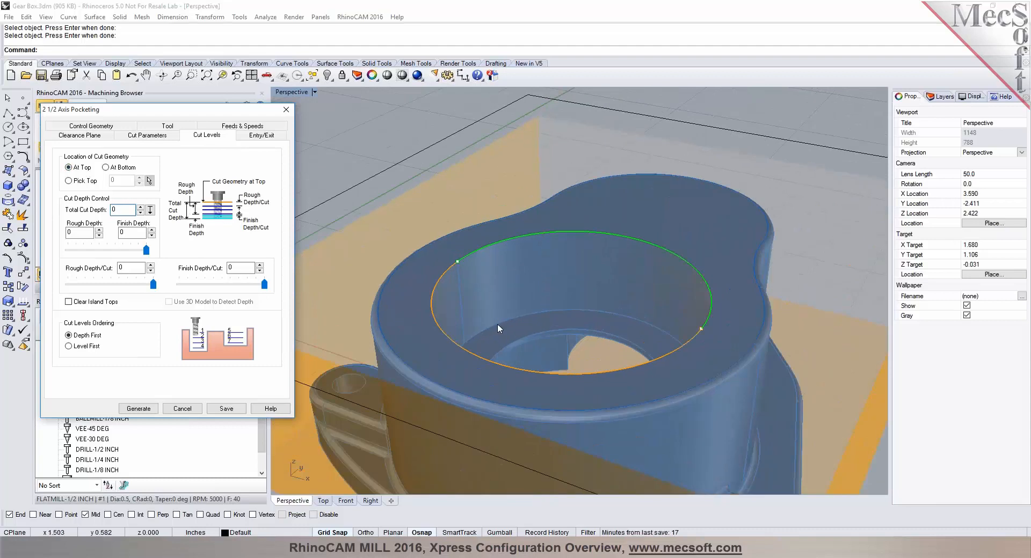
right_click_drag(483, 317, 437, 307)
left_click(150, 211)
scroll(510, 249, "up", 5)
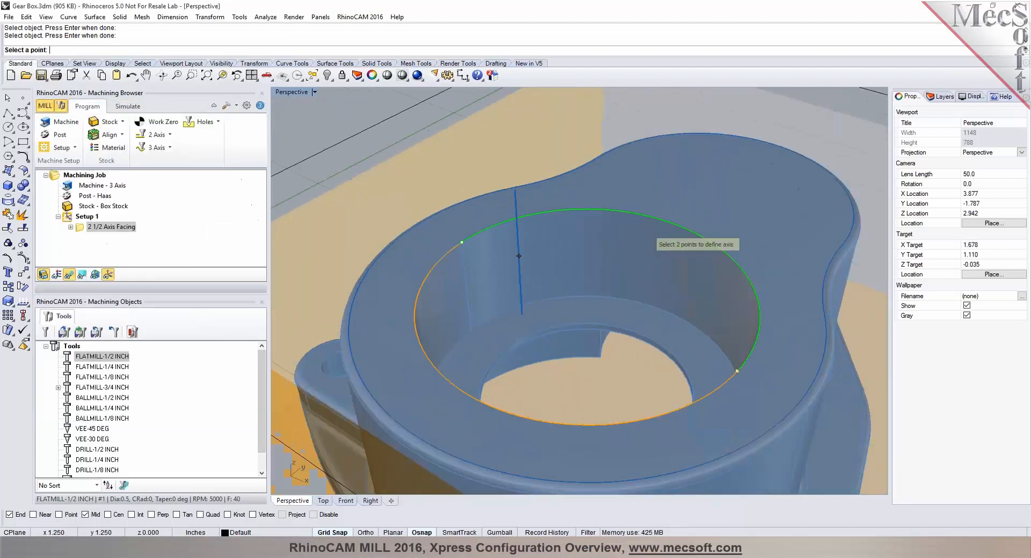
left_click(439, 240)
left_click(439, 240)
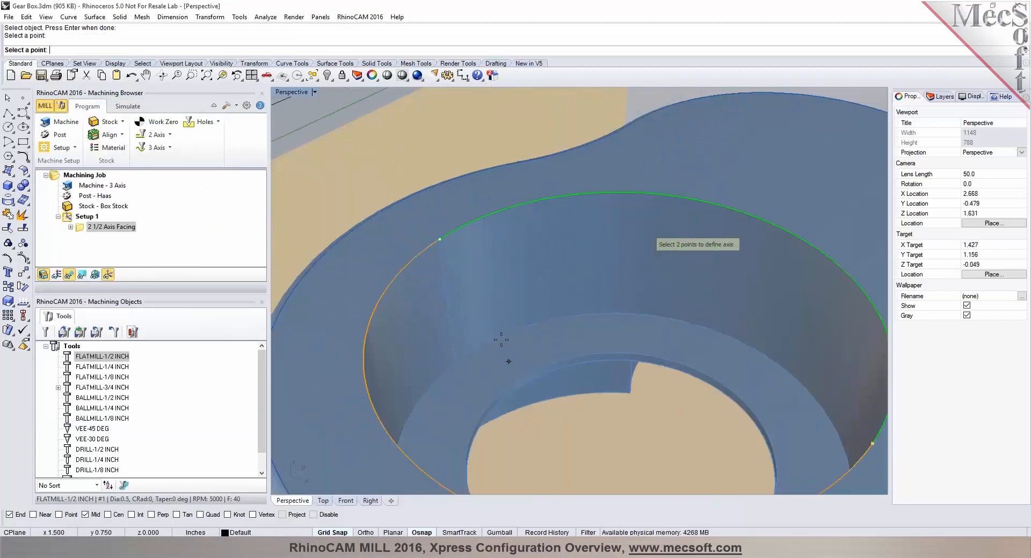
left_click(504, 387)
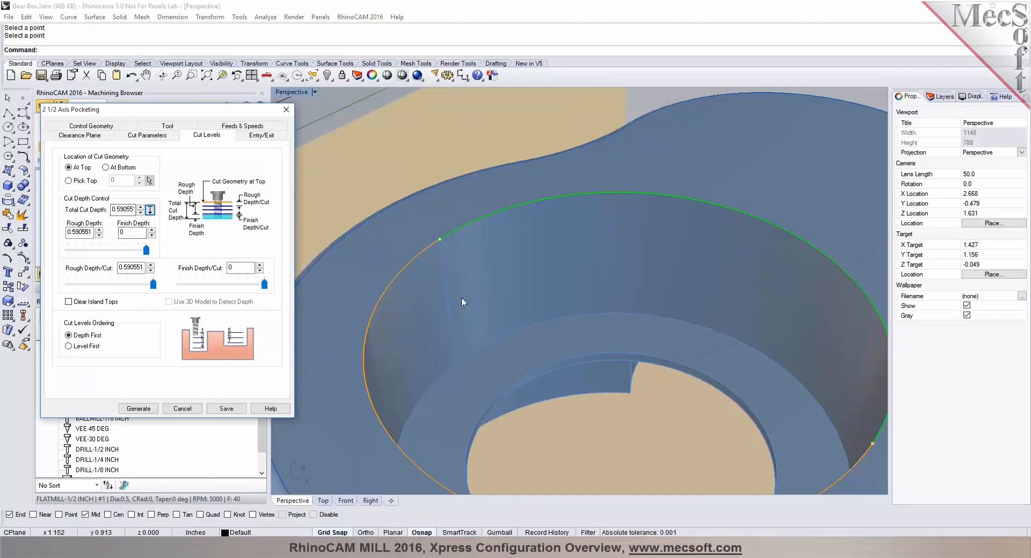
right_click_drag(510, 353, 525, 340)
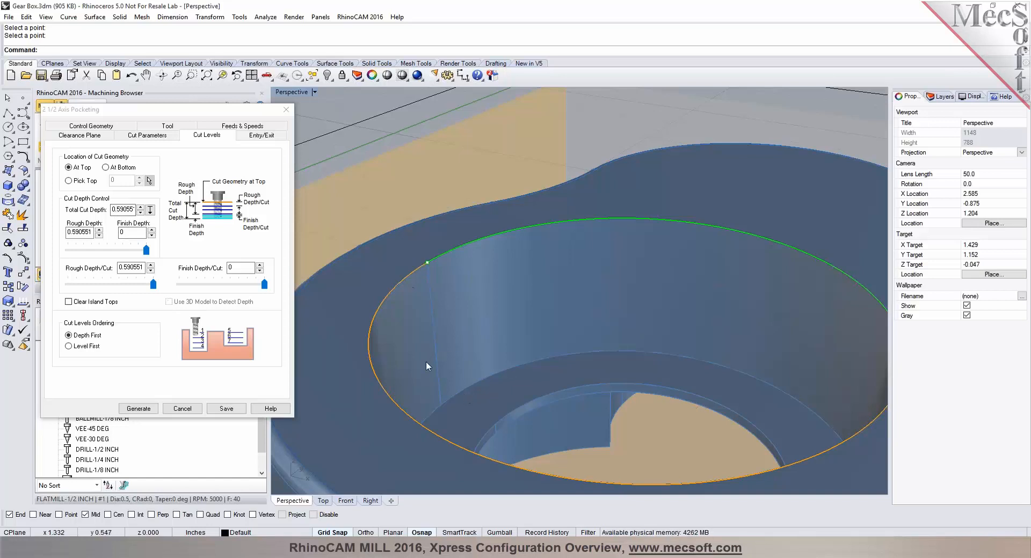
left_click_drag(119, 267, 149, 270)
type("1")
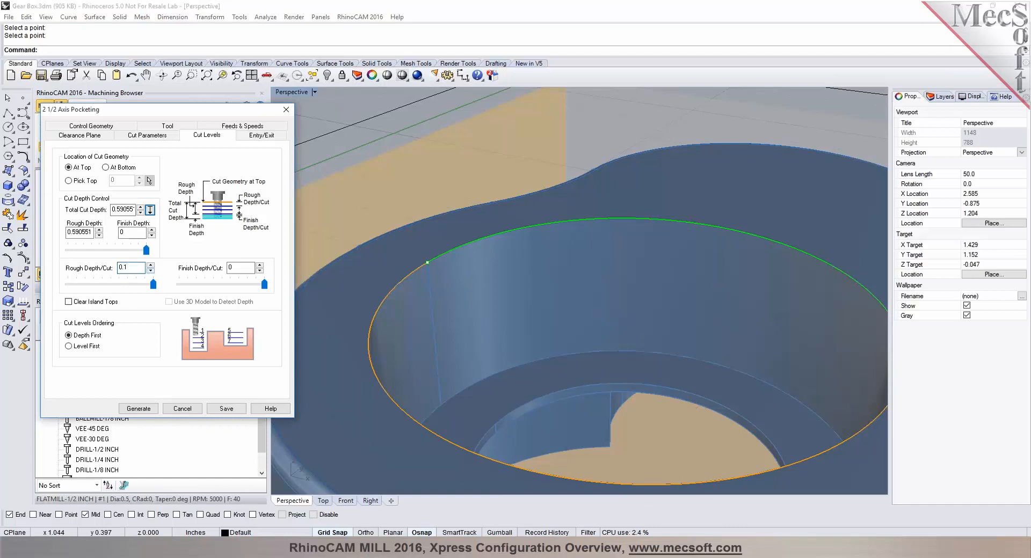
Set the path engage motion's height to 0.1 and generate the pocketing toolpath
left_click(261, 135)
left_click_drag(141, 209, 151, 209)
type("1")
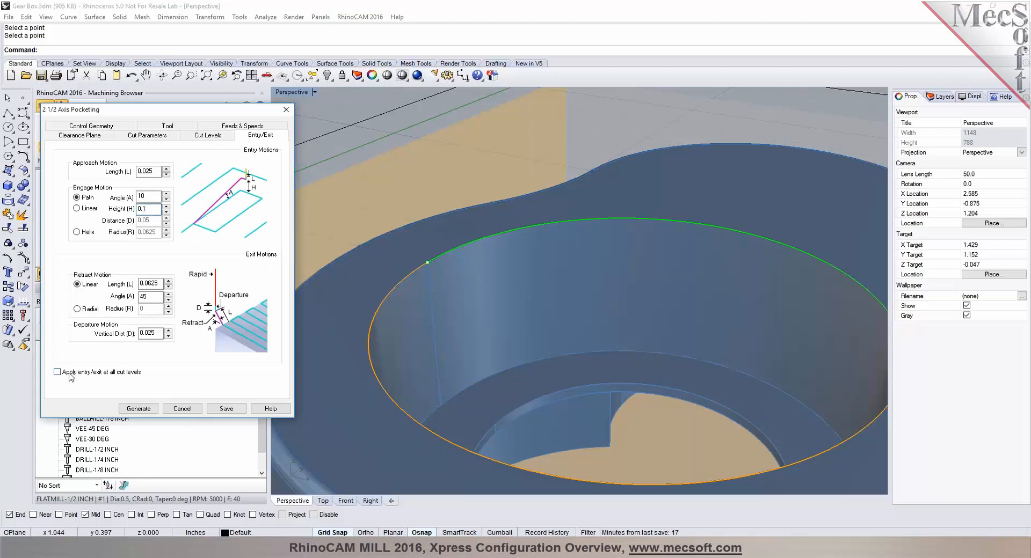
left_click(146, 409)
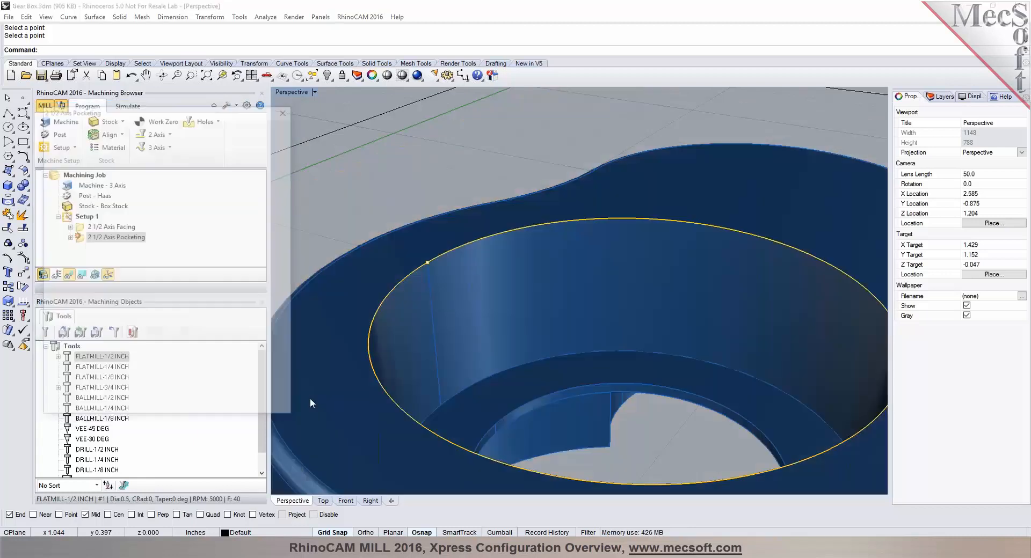
Simulate the 2 1/2 Axis Pocketing operation and inspect the cut pocket with the toolpath hidden
scroll(521, 271, "down", 3)
right_click_drag(521, 270, 561, 350)
left_click(128, 106)
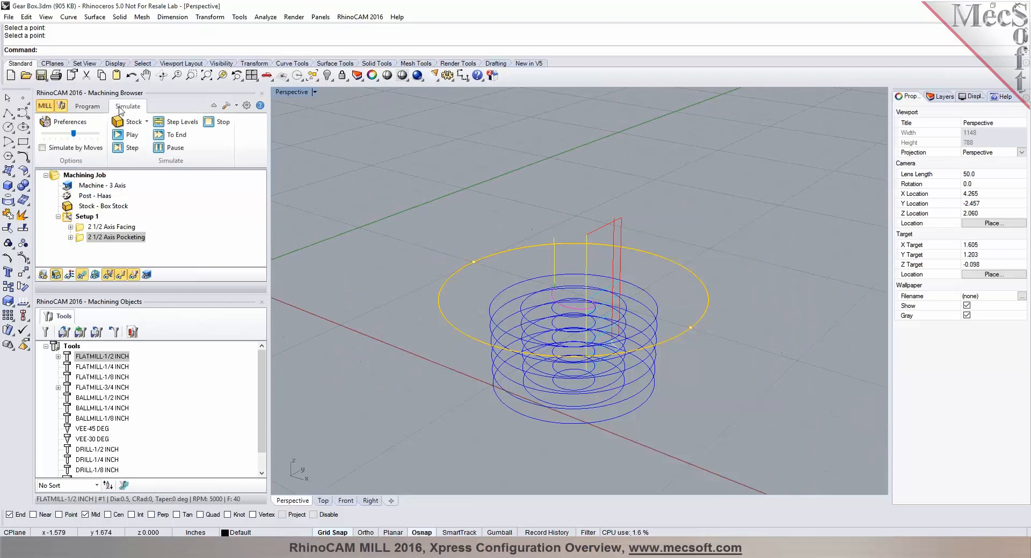
left_click(125, 135)
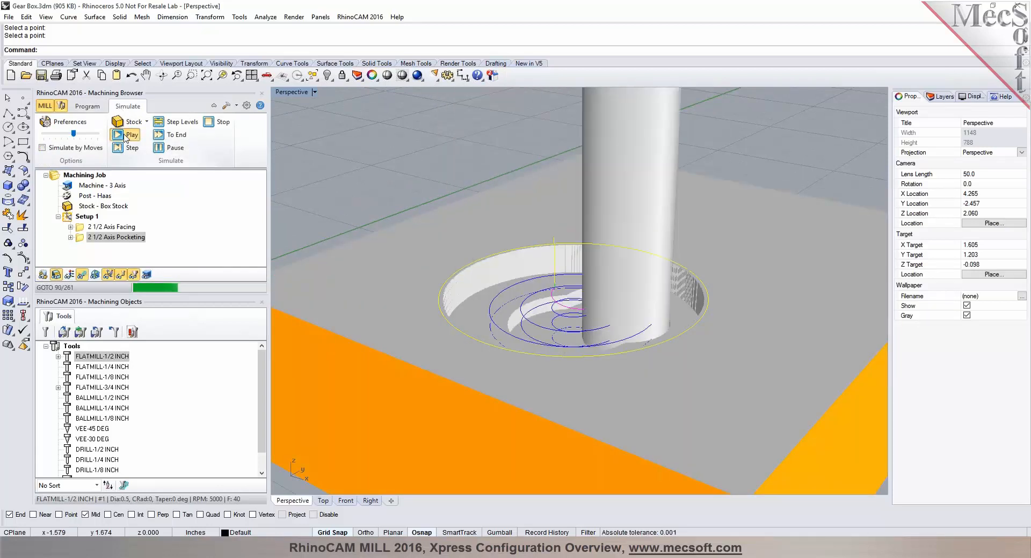
scroll(544, 321, "up", 3)
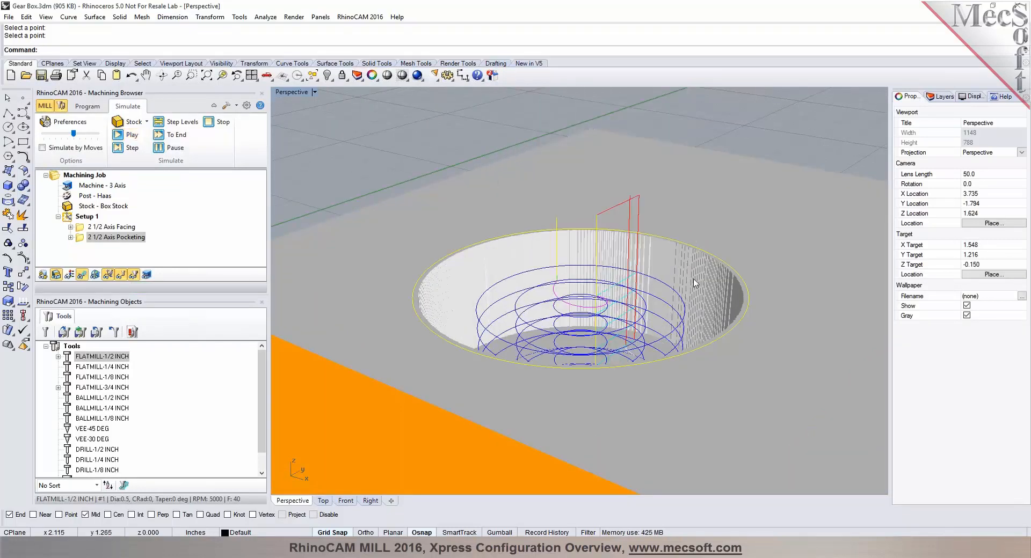
left_click(81, 276)
right_click_drag(573, 310, 611, 288)
scroll(623, 290, "down", 3)
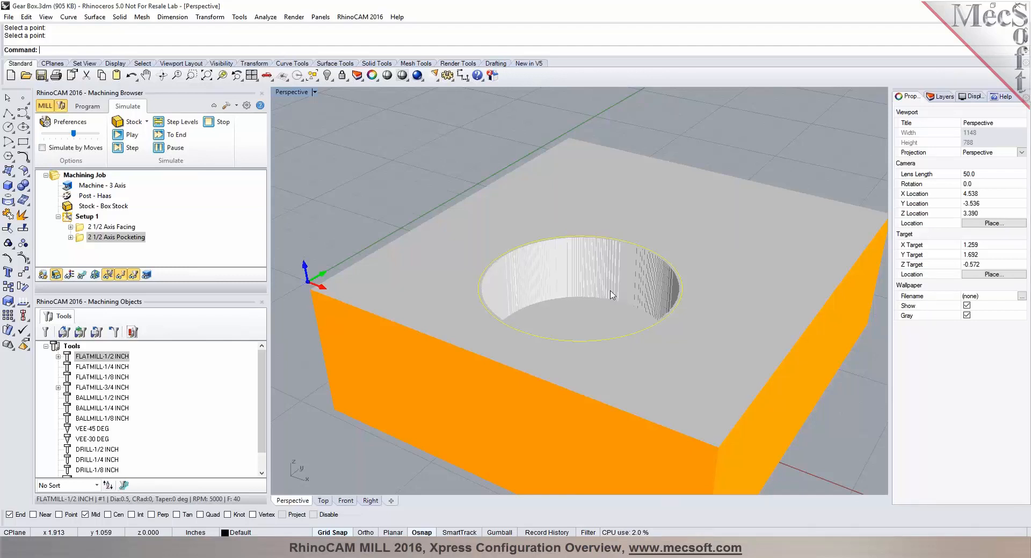
scroll(622, 288, "up", 2)
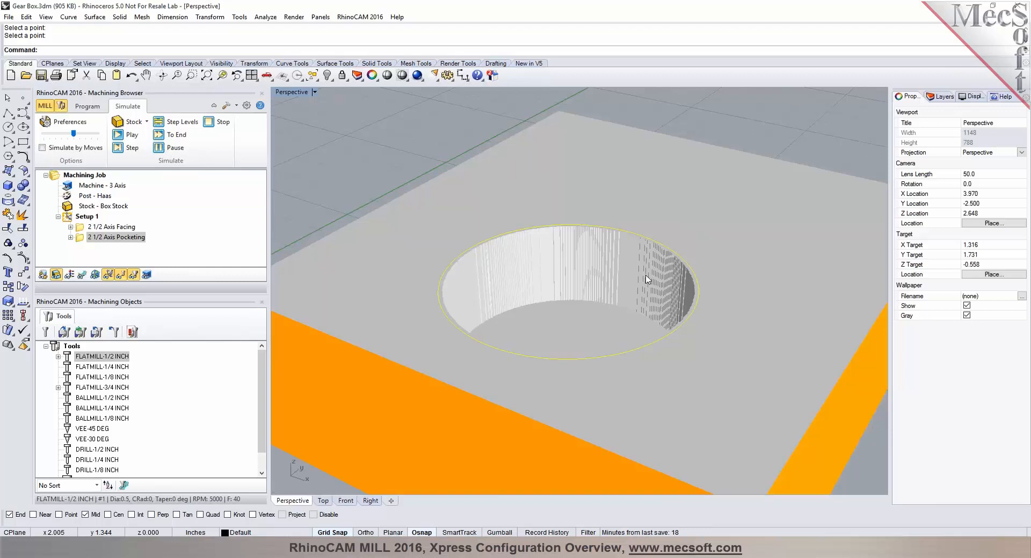
scroll(573, 202, "down", 3)
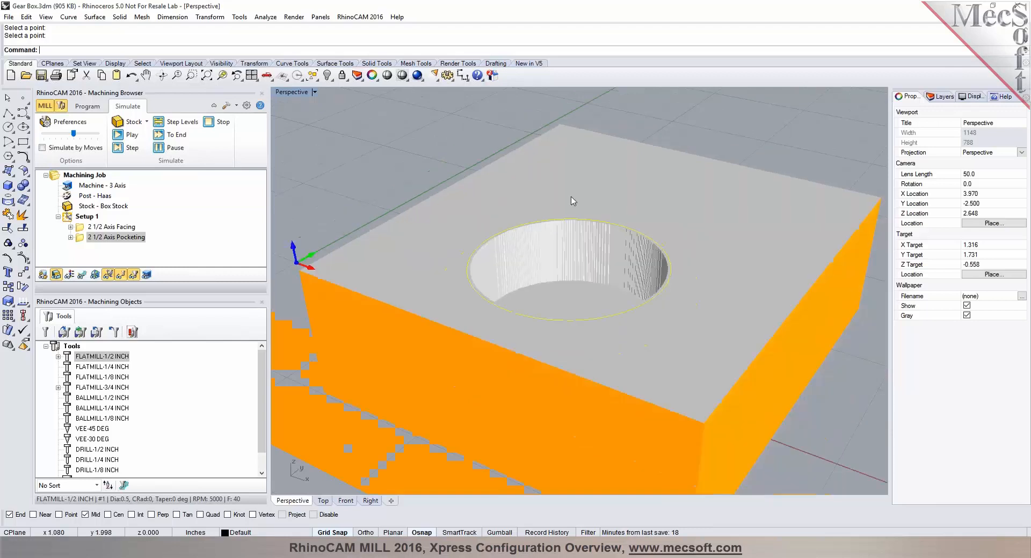
Start a 2 1/2 Axis Profiling operation and select the top edge of the central bore as its machining region
left_click(85, 106)
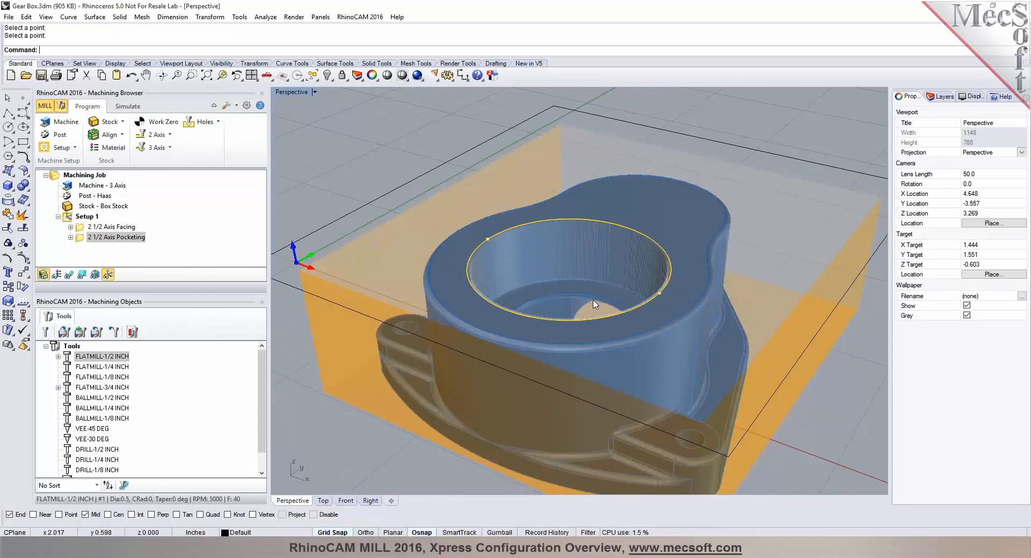
left_click(169, 136)
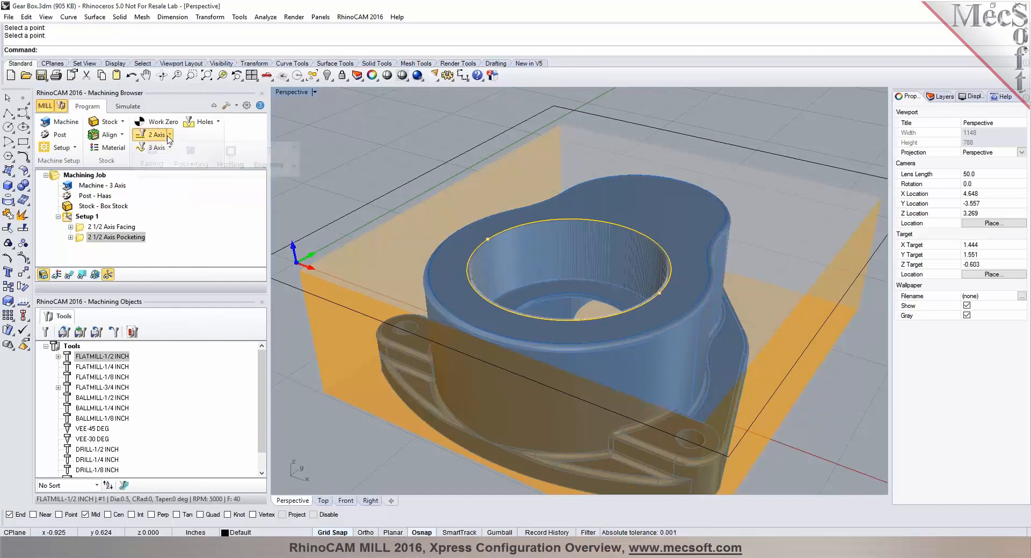
left_click(239, 163)
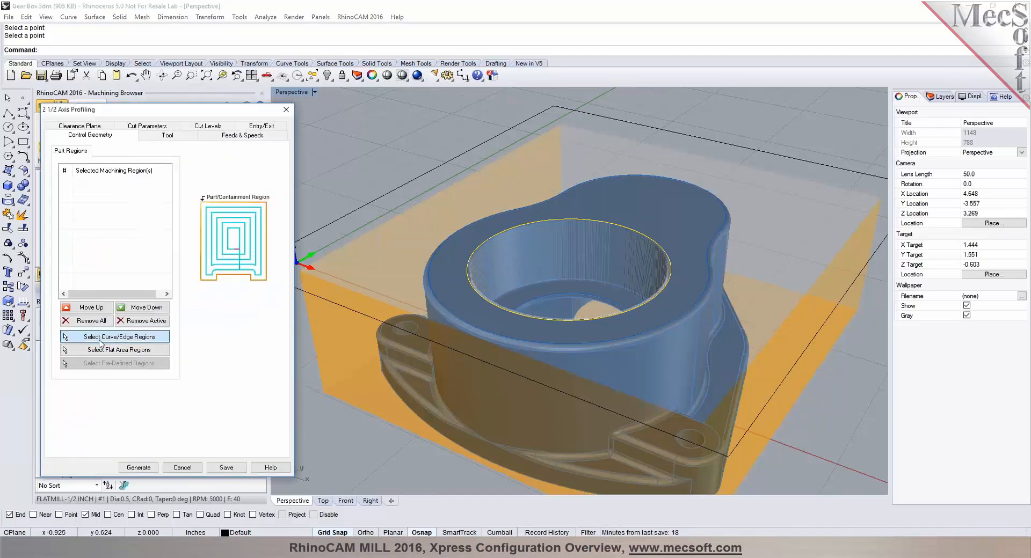
left_click(105, 341)
left_click(493, 242)
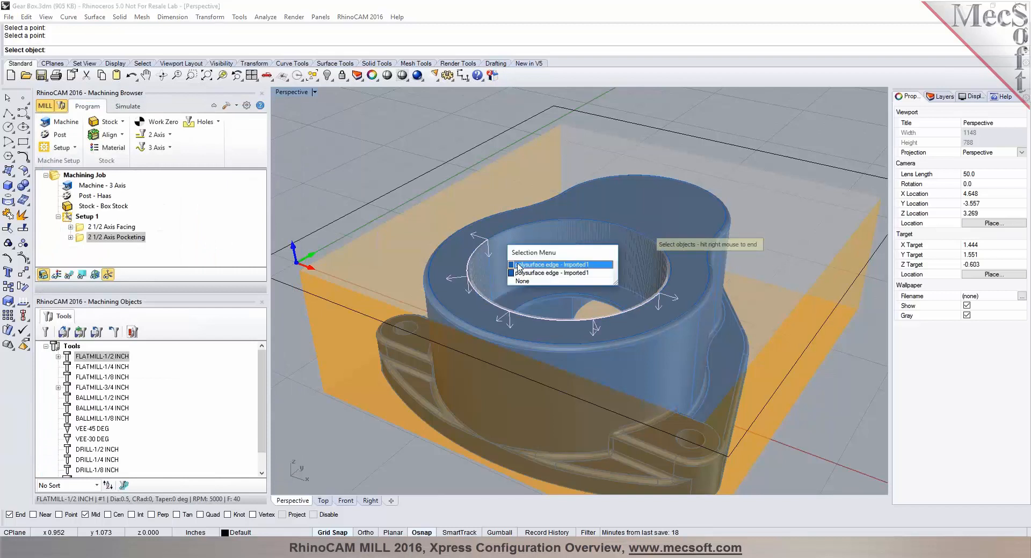
left_click(519, 264)
right_click(513, 245)
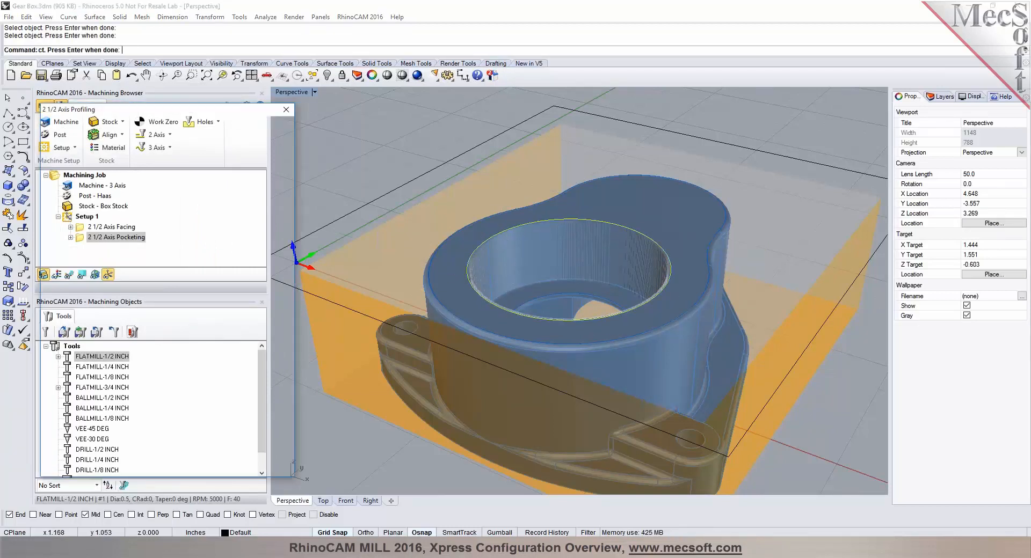
Review the profiling tool, feeds and clearance plane, and set a climb cut direction with the cut on the inside of closed curves
left_click(164, 135)
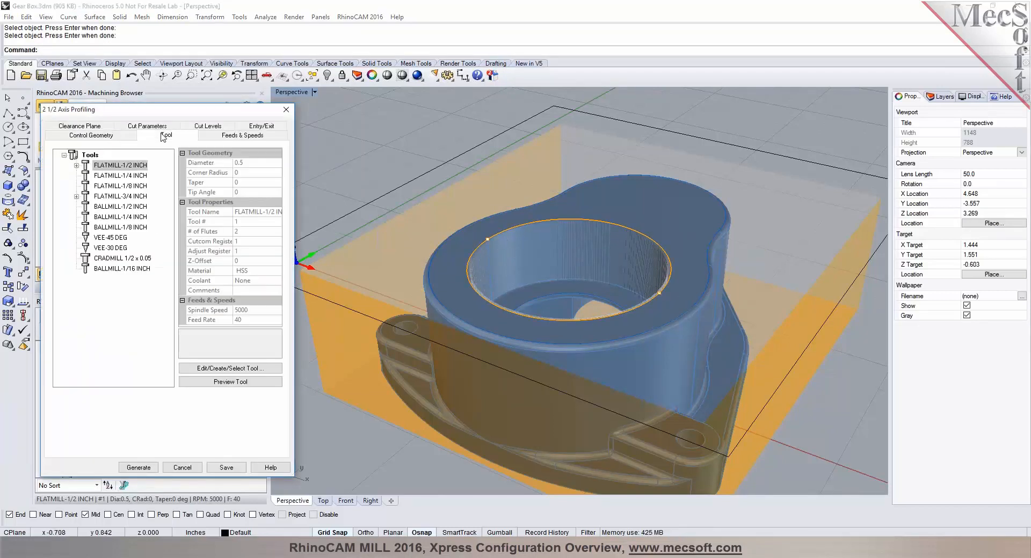
left_click(231, 137)
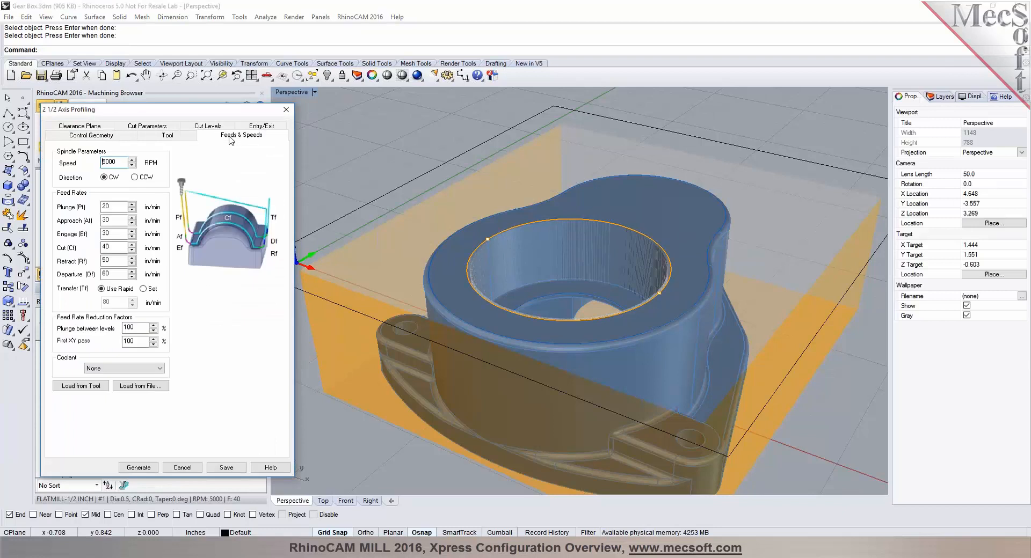
left_click(90, 129)
left_click(137, 137)
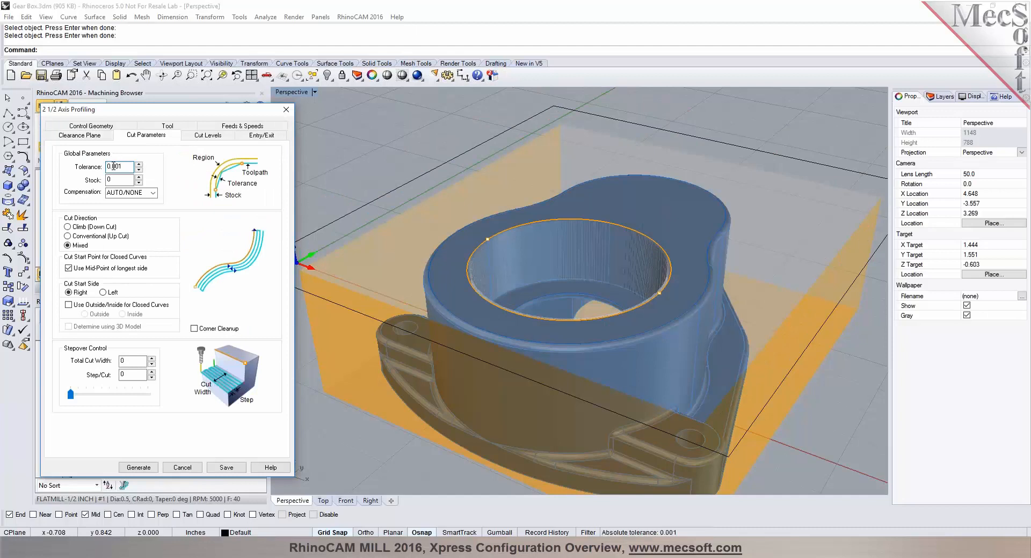
left_click(84, 228)
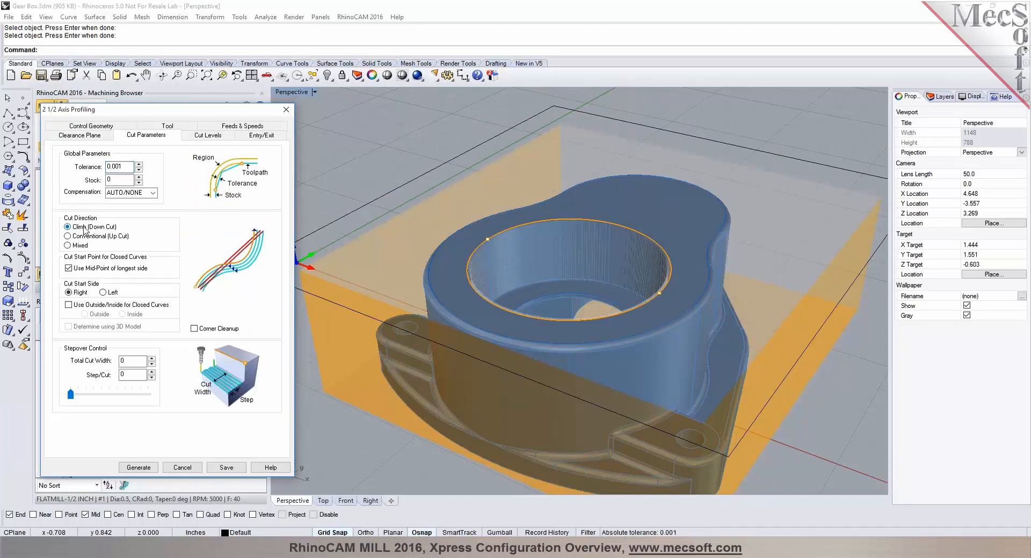
left_click(75, 305)
left_click(122, 314)
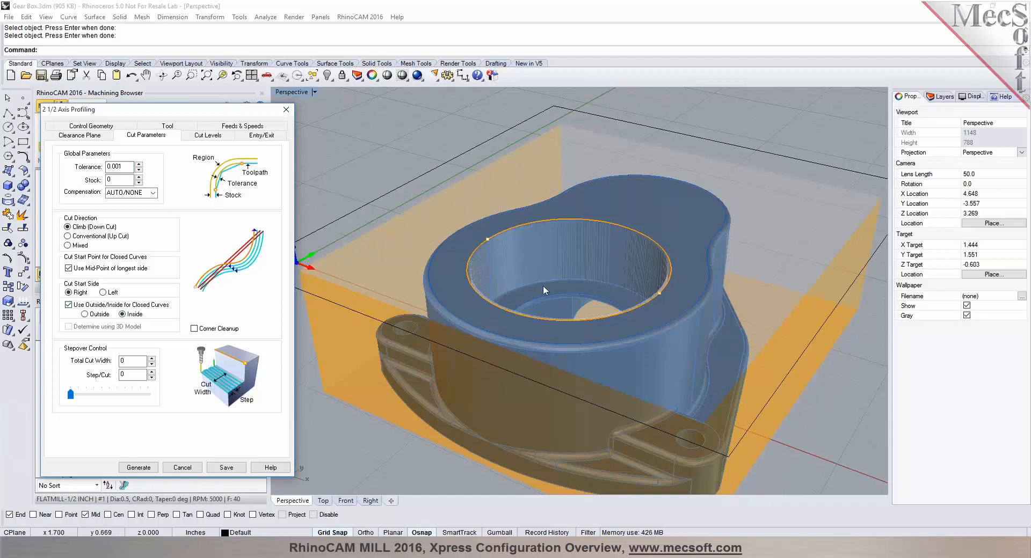
scroll(544, 285, "up", 4)
right_click_drag(531, 311, 511, 323)
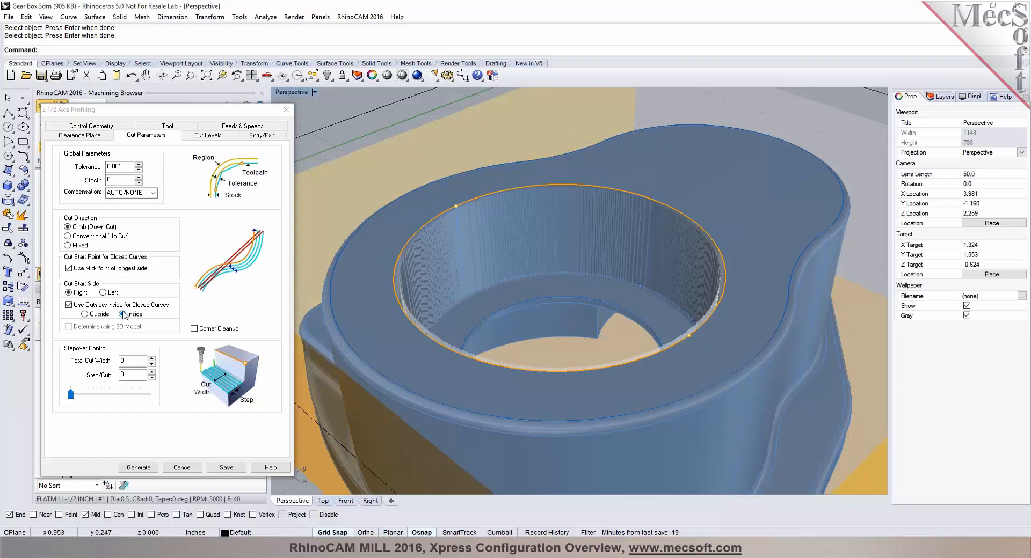
Define the total cut depth by picking points on the bore's top edge and inner ledge, and generate the profiling toolpath
left_click(217, 136)
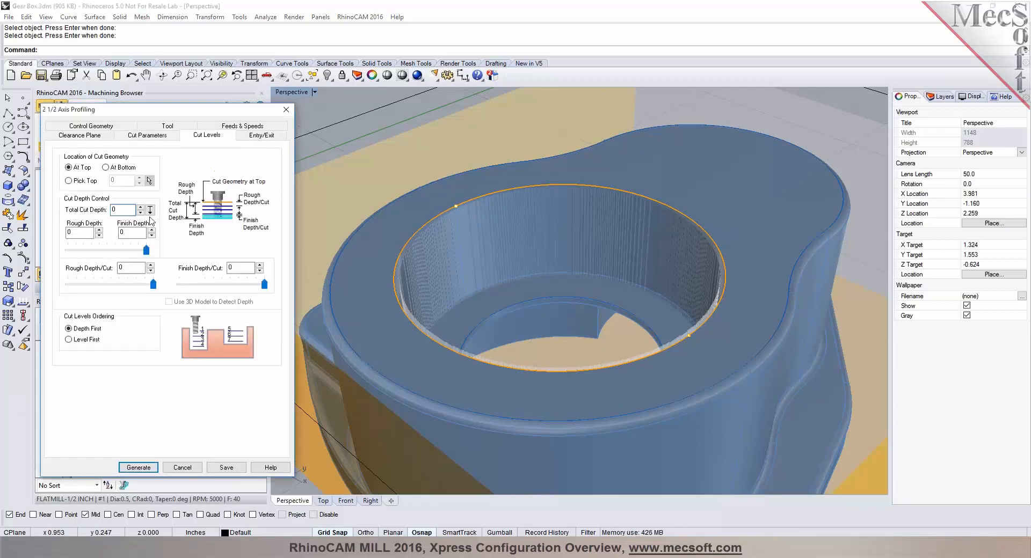
left_click(152, 216)
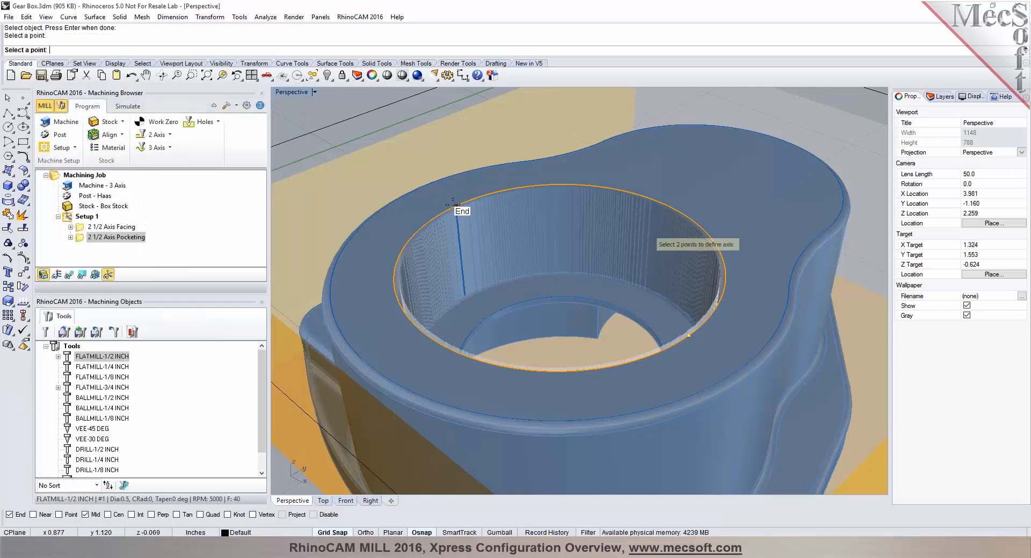
scroll(473, 274, "up", 4)
left_click(501, 338)
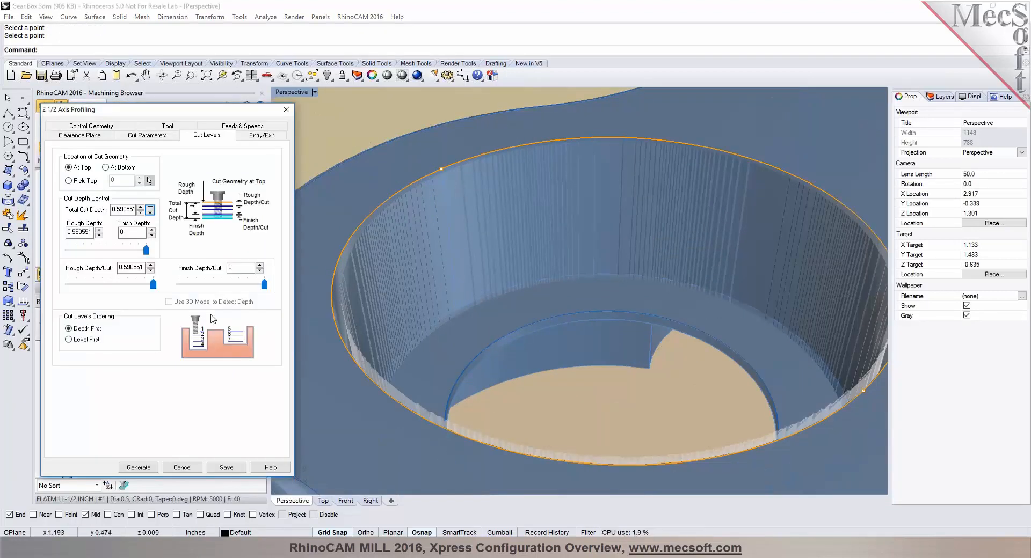
scroll(443, 321, "down", 6)
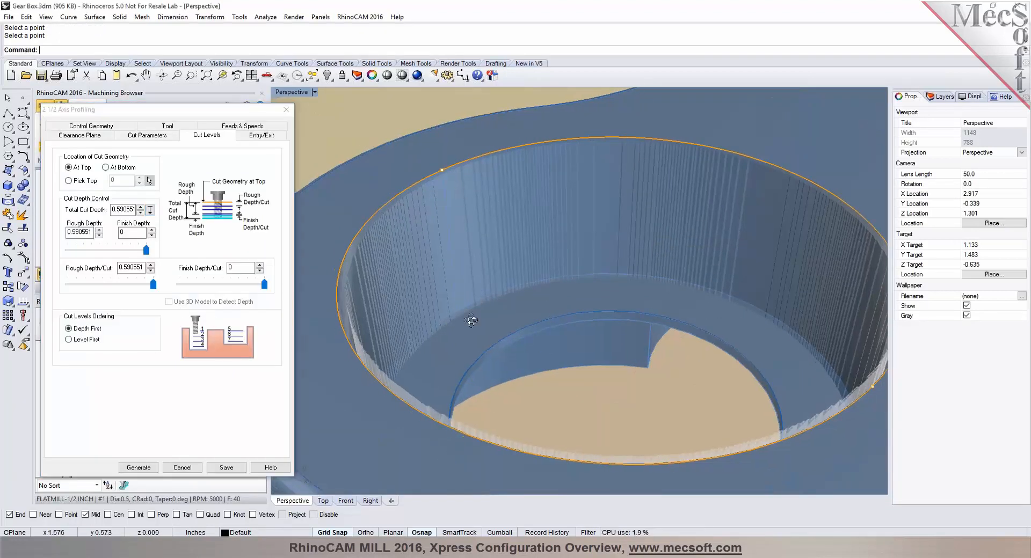
left_click(261, 134)
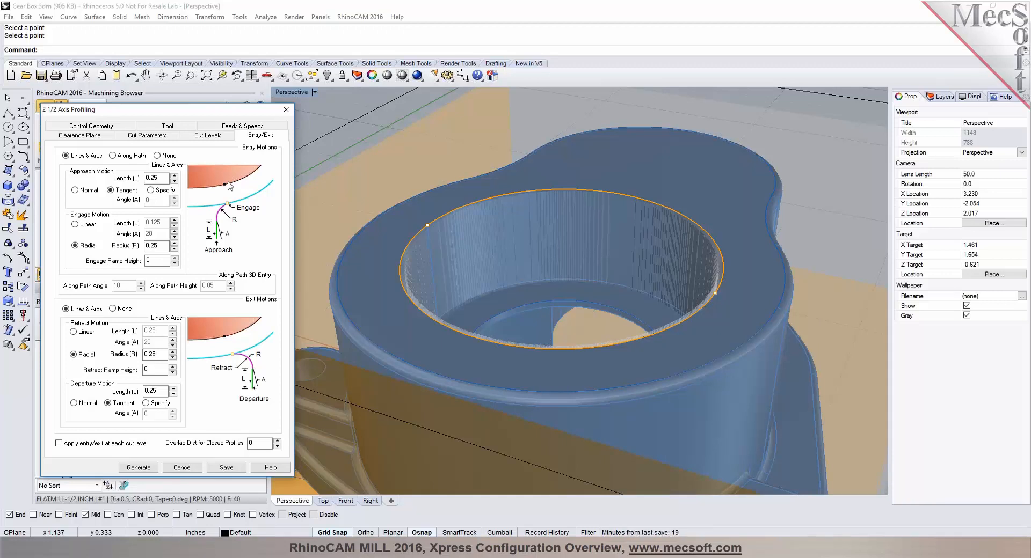
left_click(139, 468)
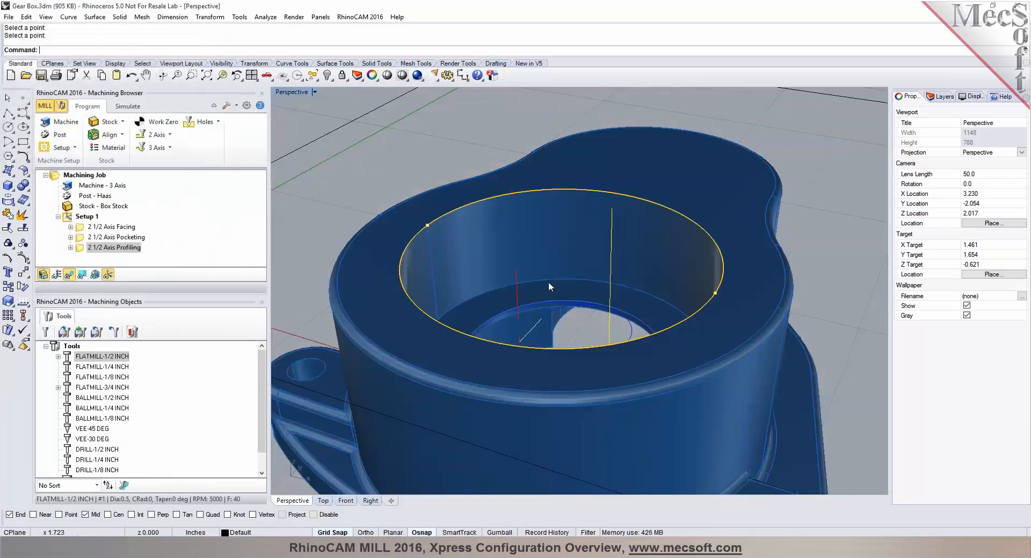
Simulate the 2 1/2 Axis Profiling operation and inspect the finished bore wall in the stock
right_click_drag(550, 287, 526, 278)
left_click(129, 107)
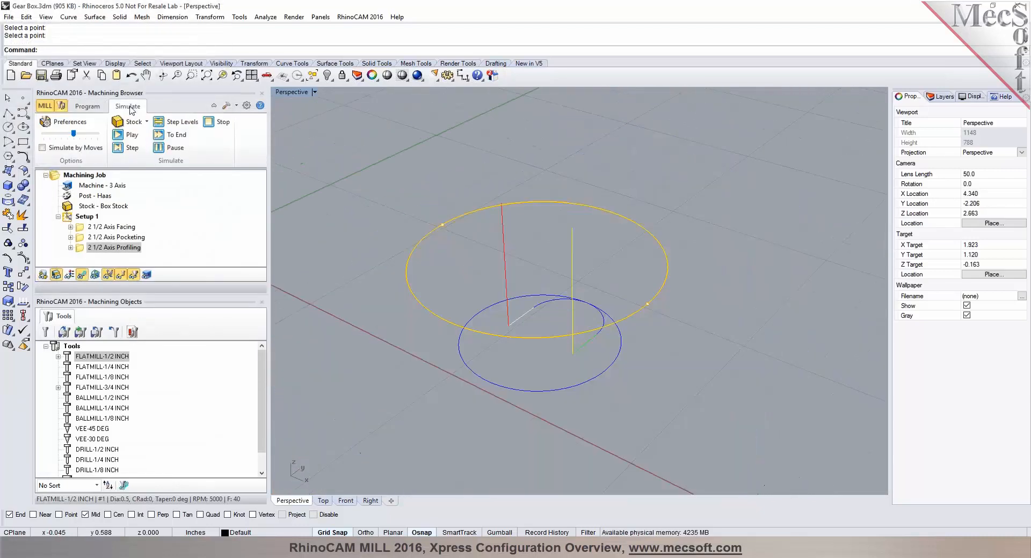
left_click(126, 136)
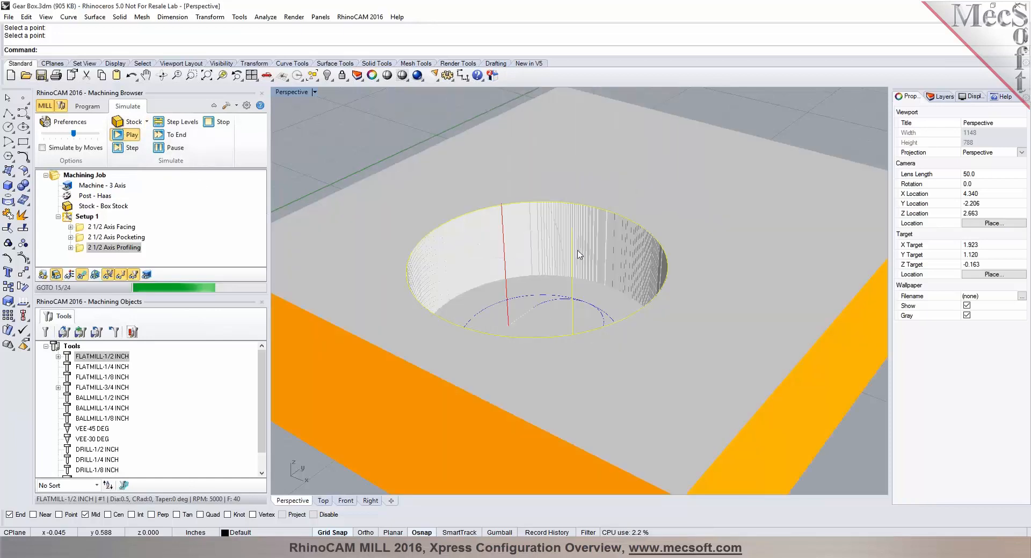
scroll(584, 244, "down", 4)
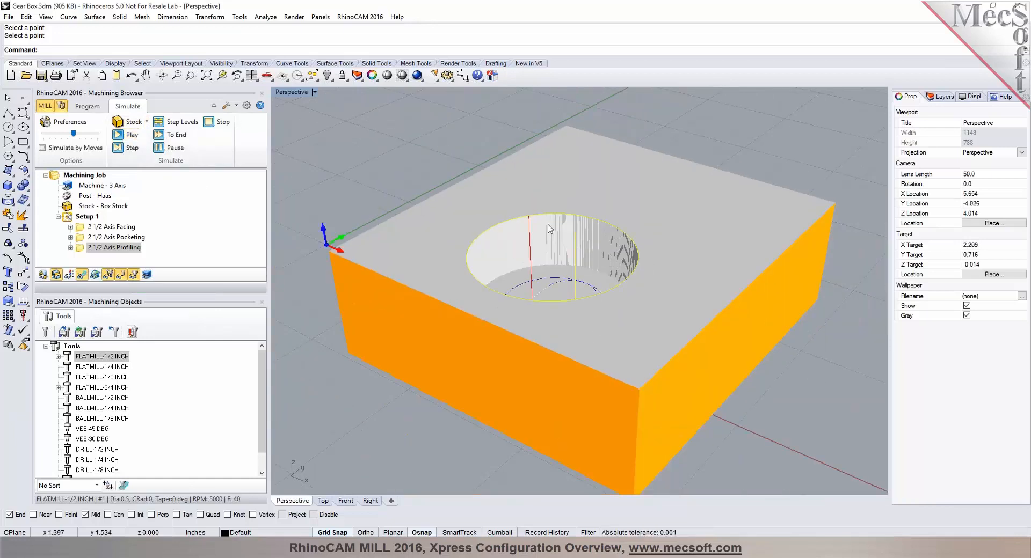
Return to programming mode and hide the stock so only the gear box part is displayed
left_click(87, 105)
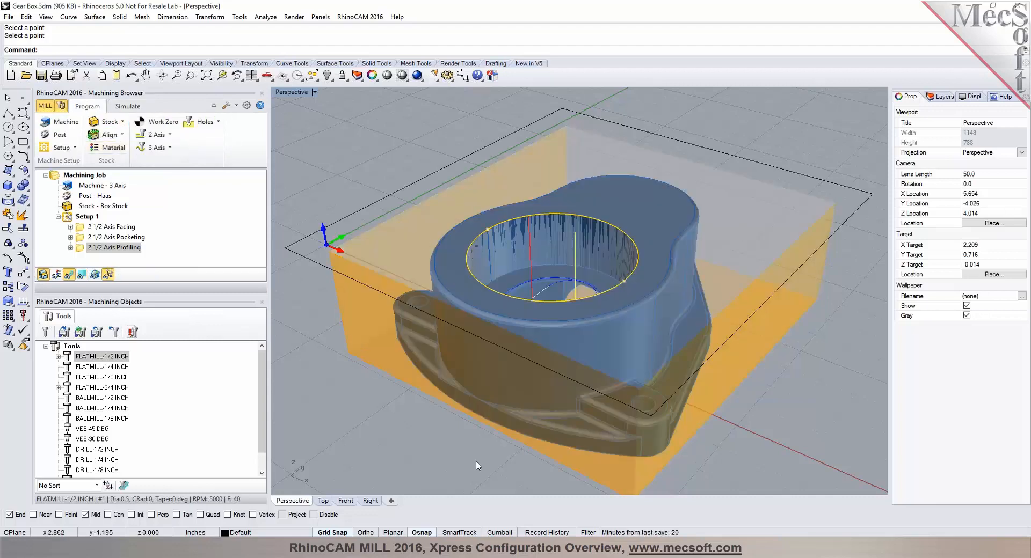
left_click(44, 277)
right_click_drag(453, 340, 430, 373)
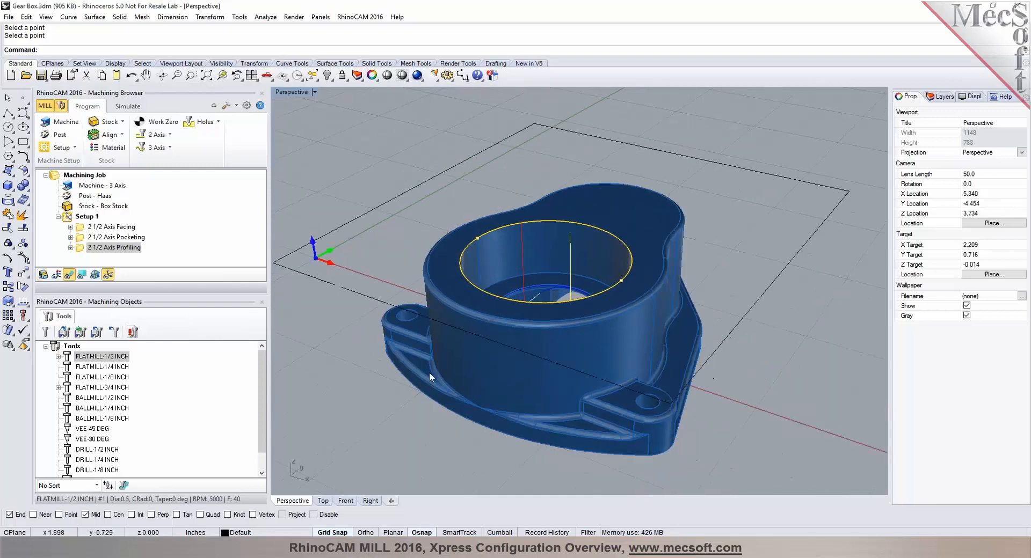
Start a 3 Axis Horizontal Roughing operation and select the outer rectangle and the bore's top edge as containment regions
left_click(322, 501)
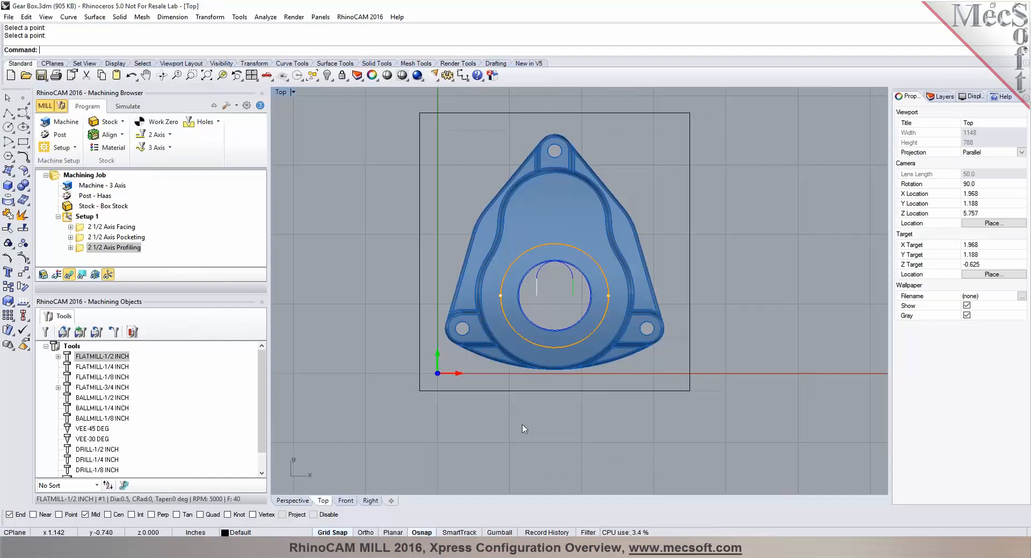
left_click(170, 149)
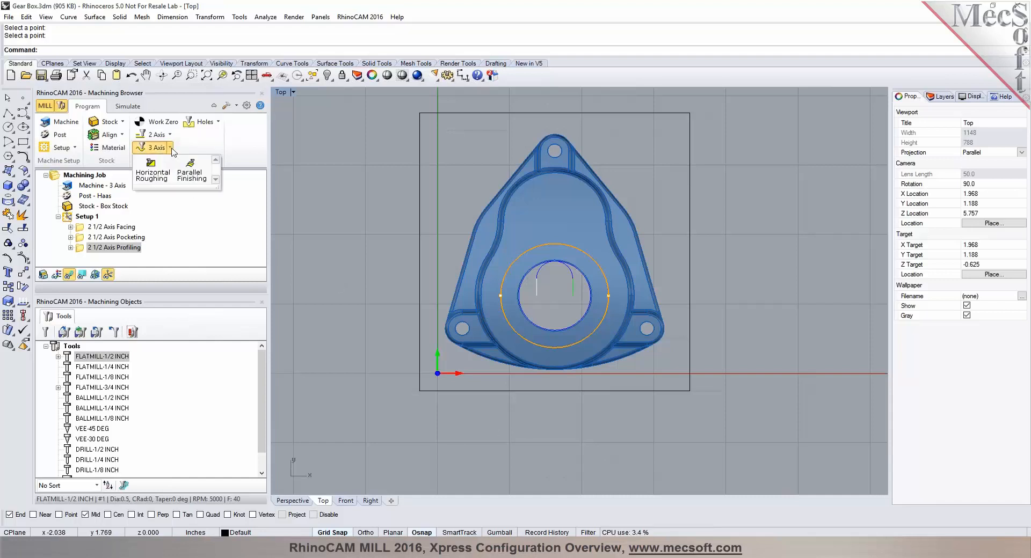
left_click(152, 171)
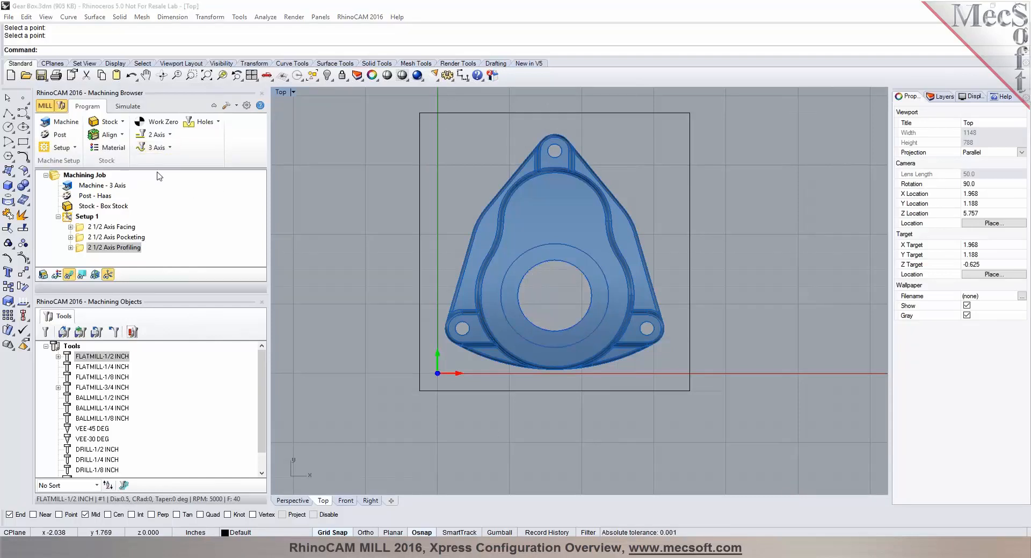
left_click(105, 337)
left_click(420, 195)
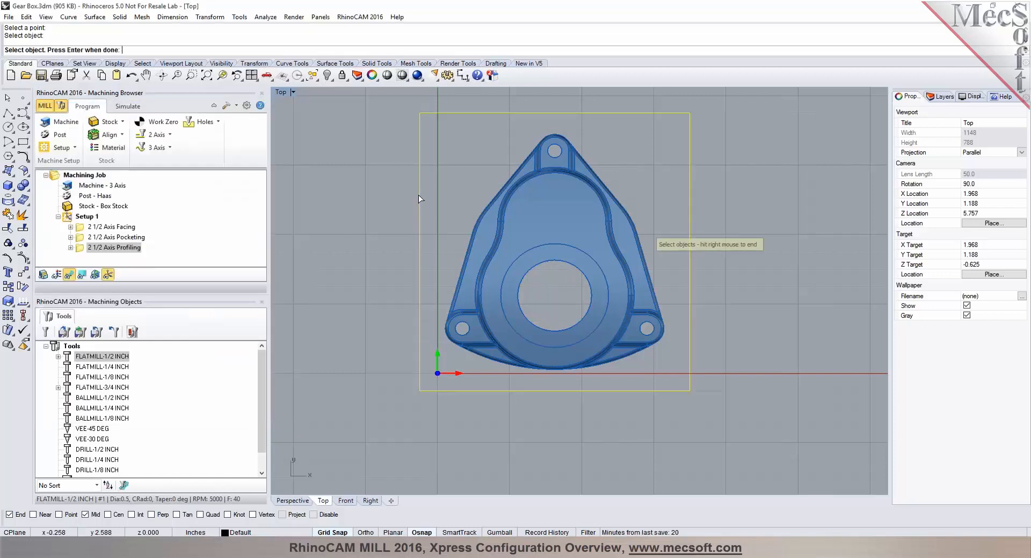
left_click(295, 501)
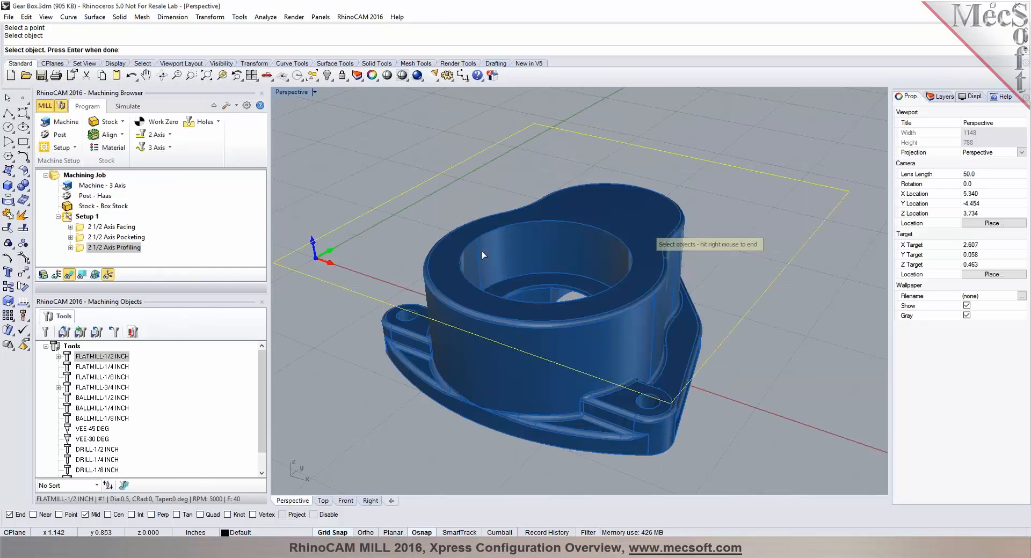
left_click(492, 232)
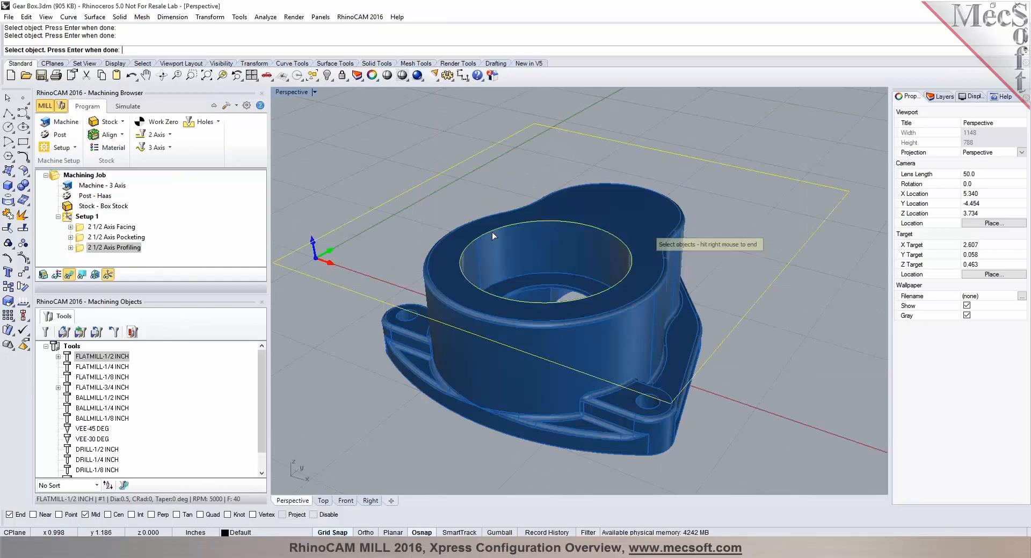
right_click(492, 232)
right_click_drag(594, 247, 497, 246)
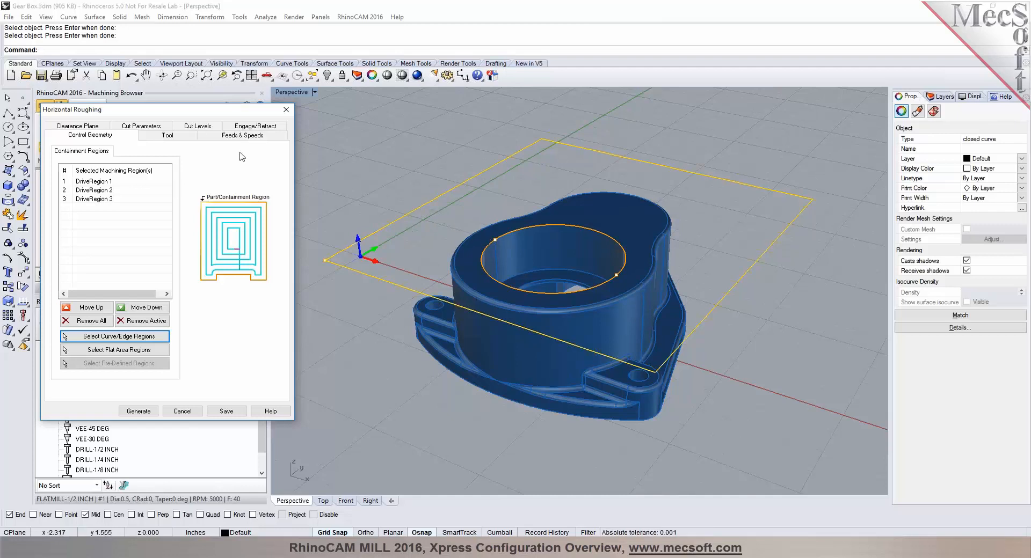
Review the roughing tool, feeds and clearance plane, and set both the Intol and Outtol tolerances to 0.002
left_click(178, 138)
left_click(223, 136)
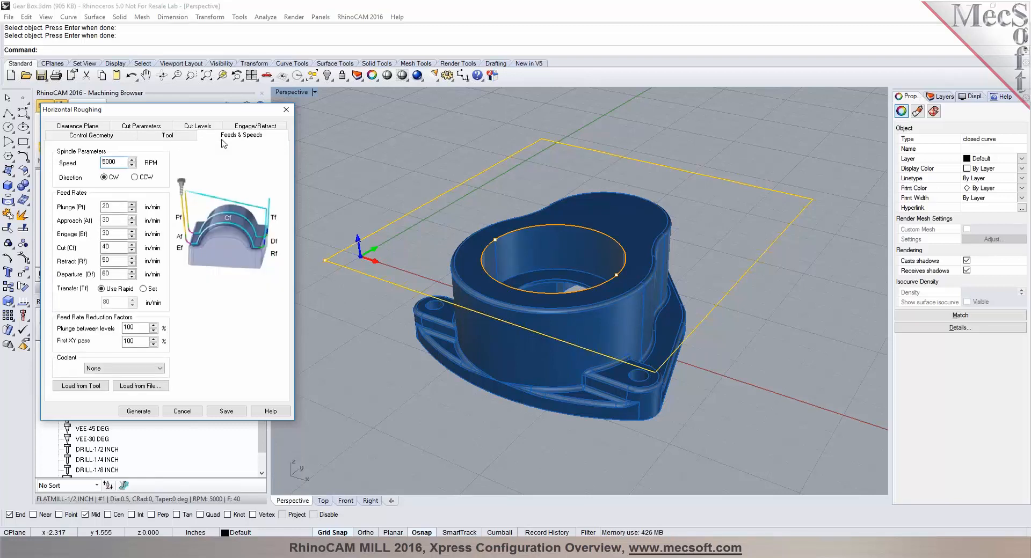
left_click(104, 128)
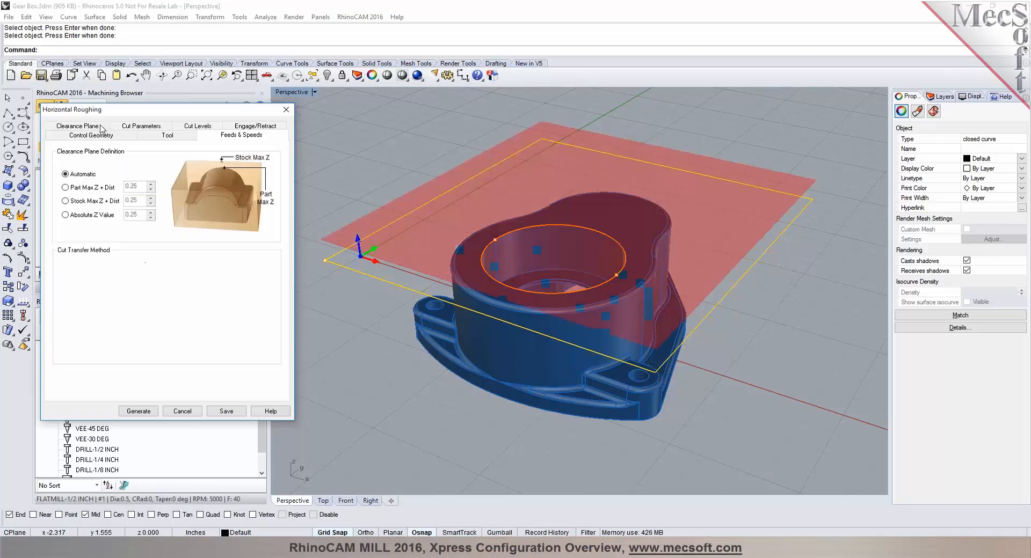
left_click(147, 135)
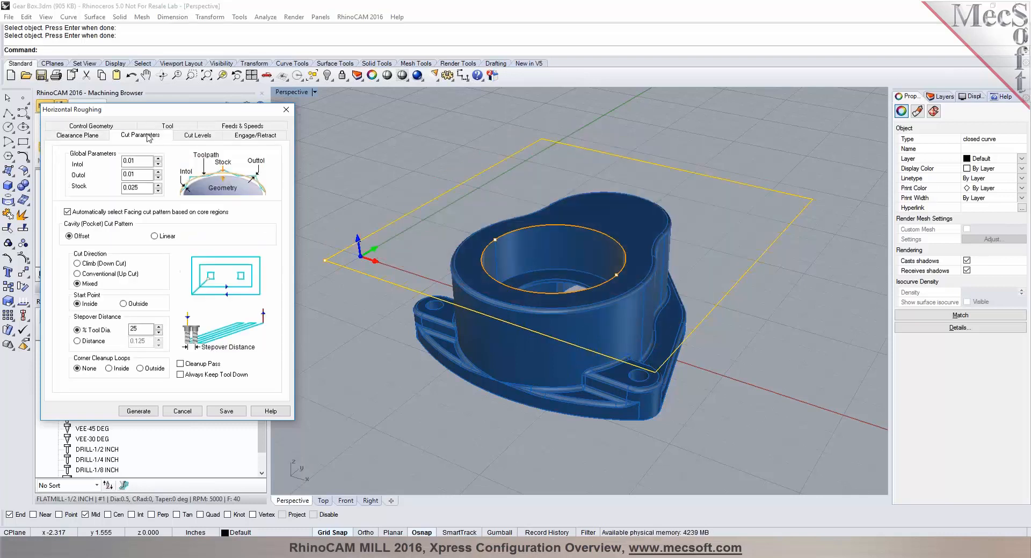
left_click_drag(133, 160, 138, 174)
type("02")
double_click(139, 328)
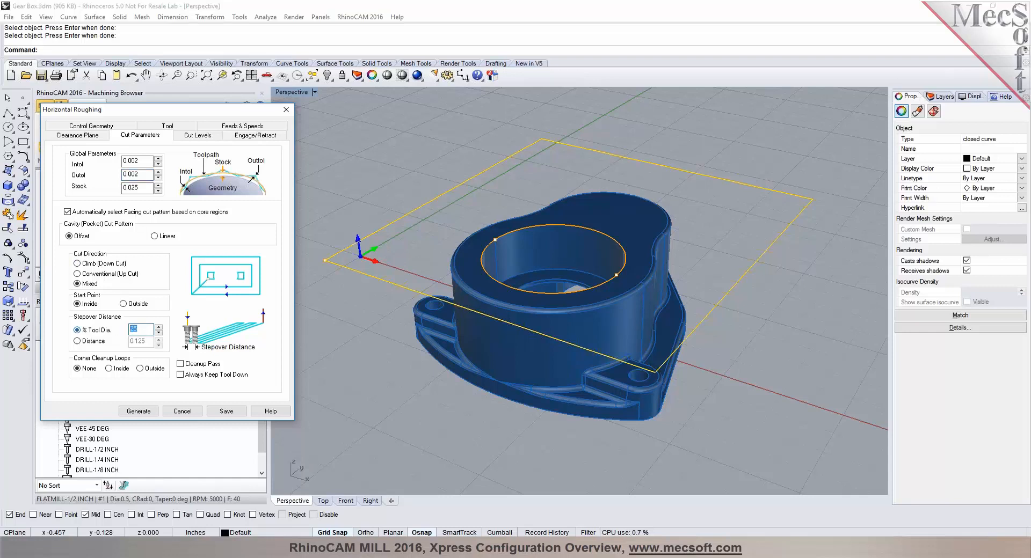
Set the roughing stepdown to 40% of the tool diameter and open the engage/retract settings
left_click(208, 139)
double_click(127, 166)
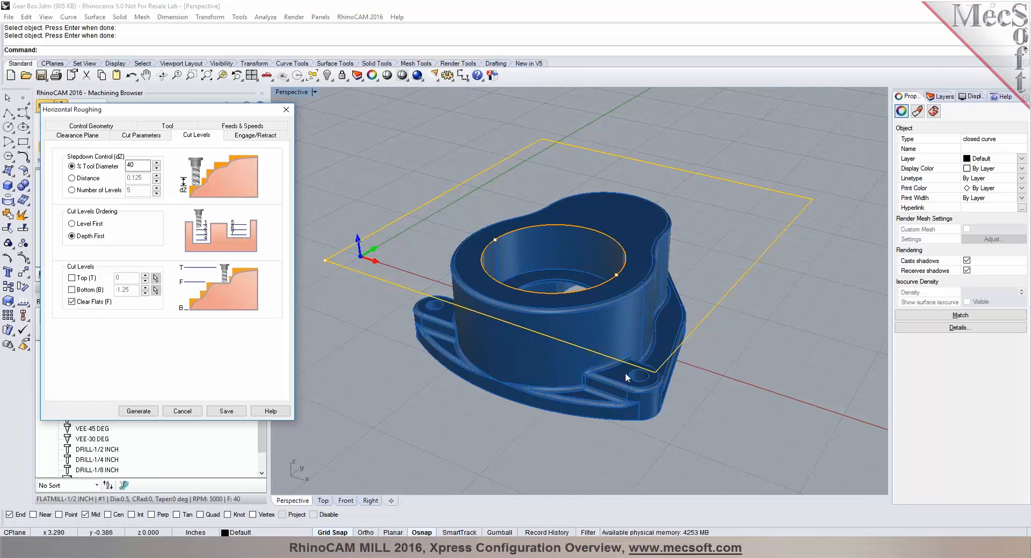
left_click(266, 138)
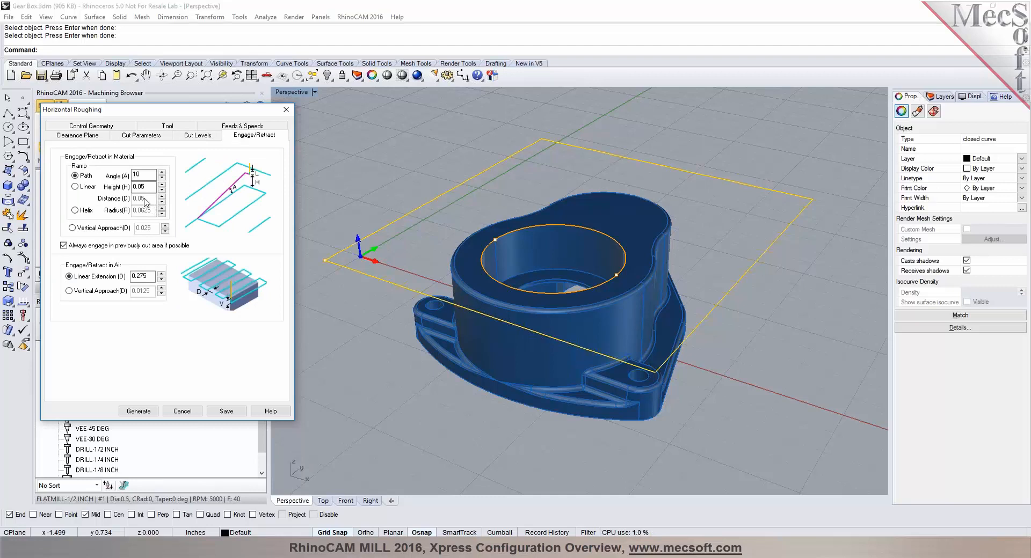
Generate the horizontal roughing toolpath and reopen the operation at its cut level settings
left_click(139, 412)
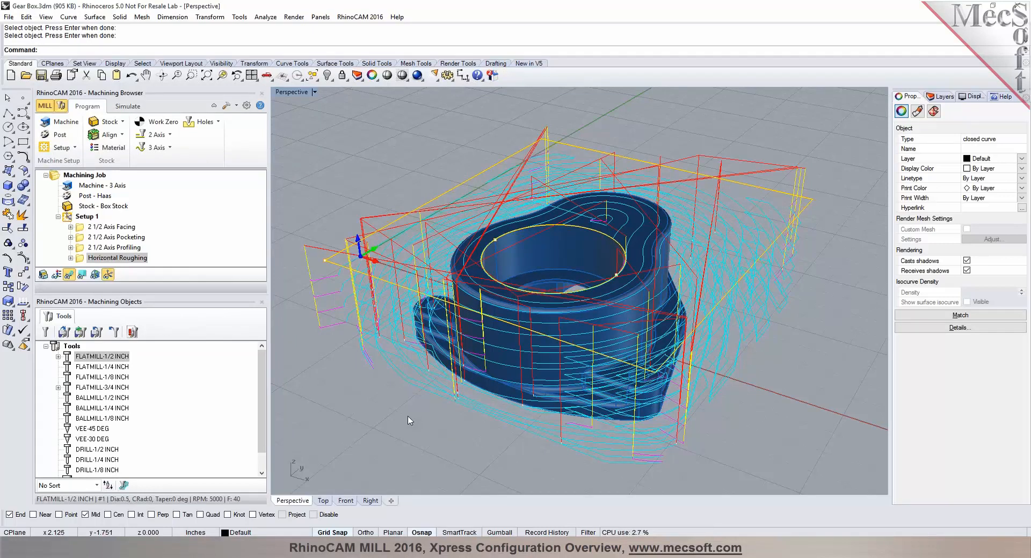
double_click(82, 259)
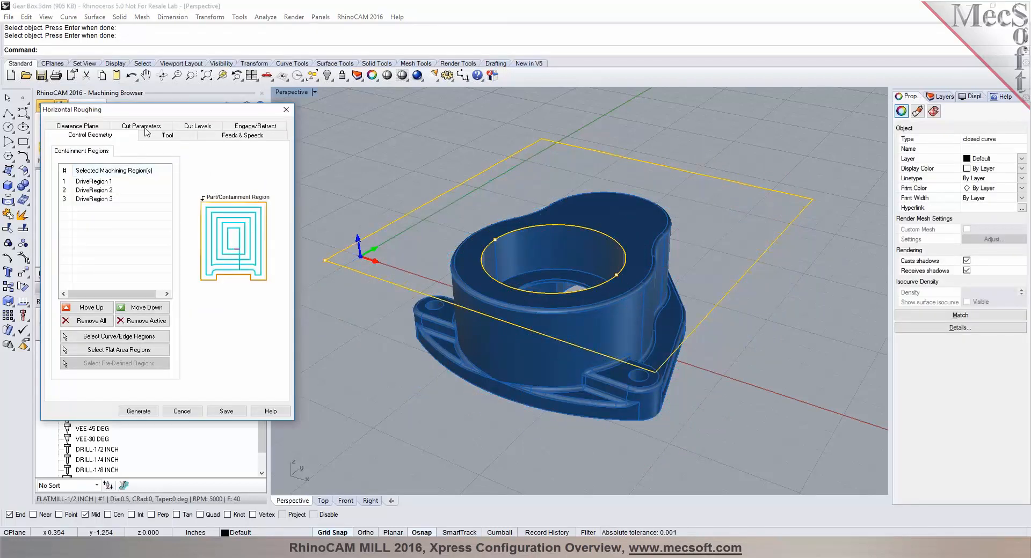
left_click(145, 135)
left_click(183, 139)
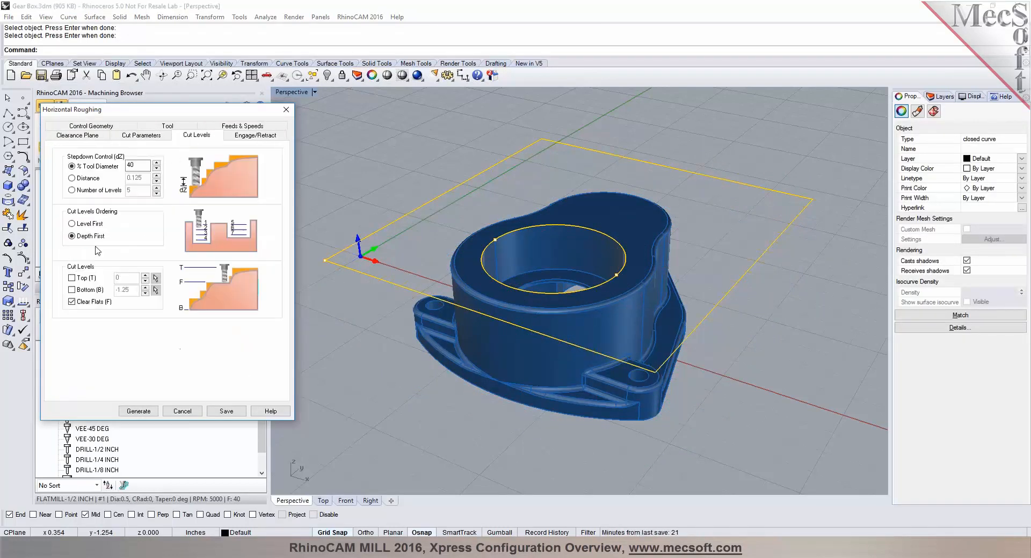
Enable the top cut level, pick its height on the part, enter 07 as its value and regenerate the roughing toolpath
left_click(77, 279)
left_click(155, 278)
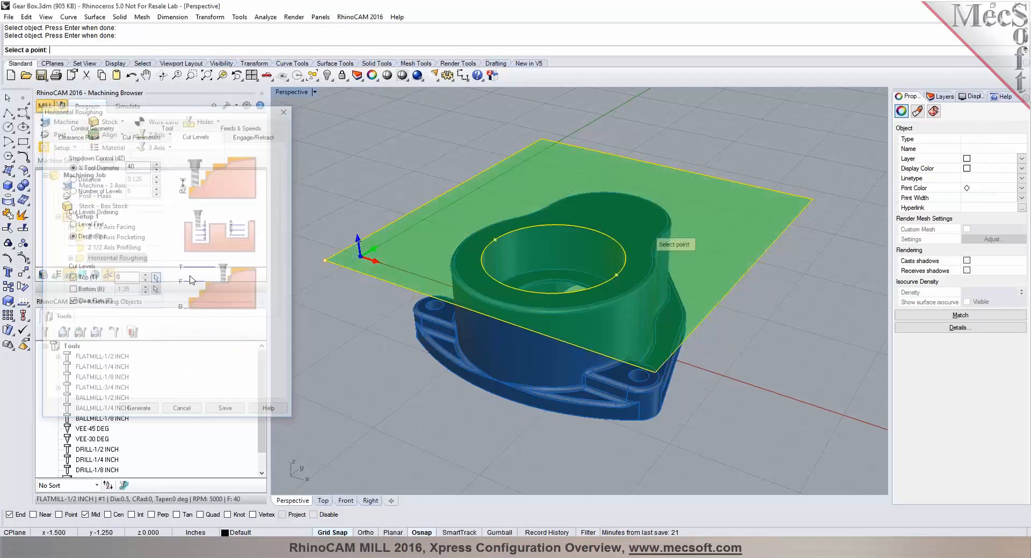
left_click(290, 280)
double_click(129, 278)
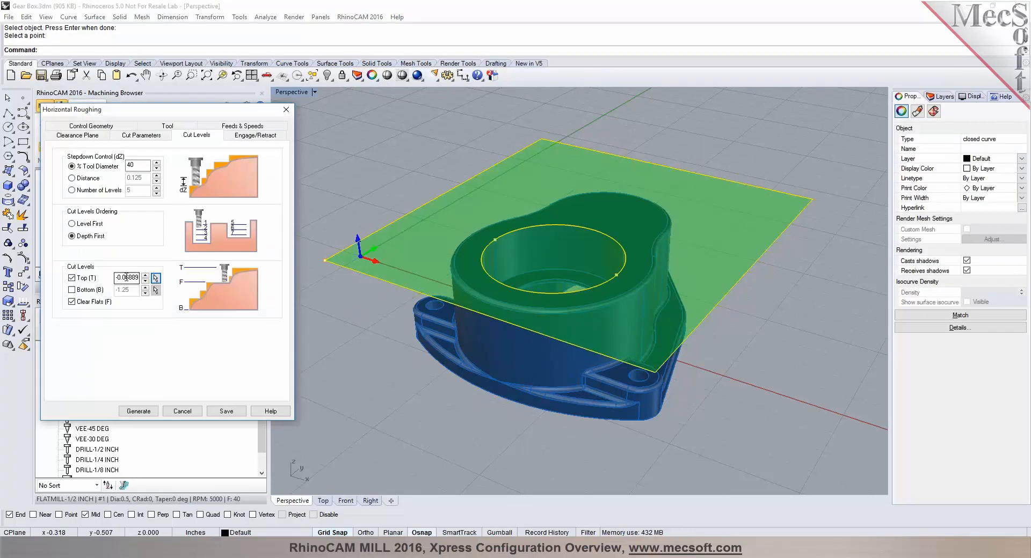
type("07")
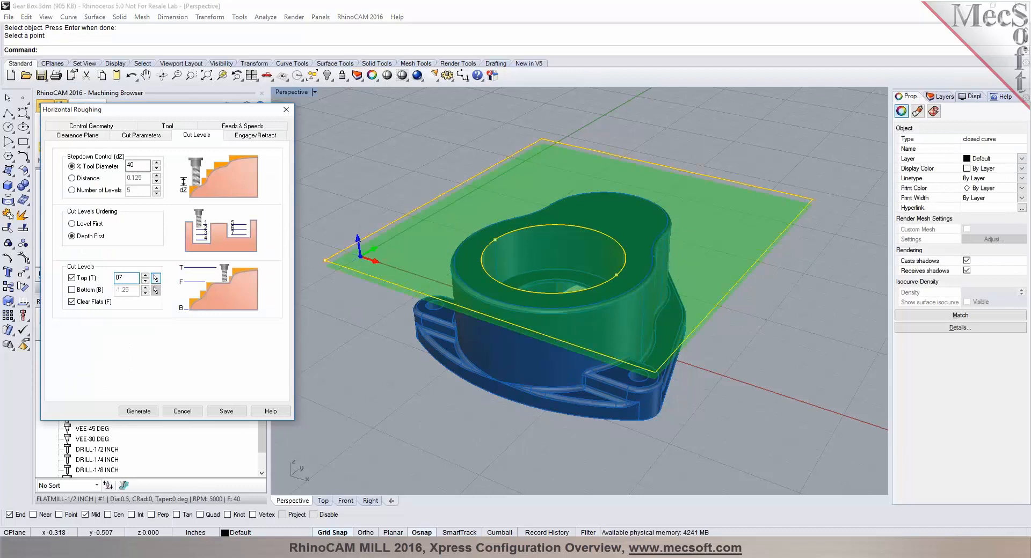
left_click(138, 411)
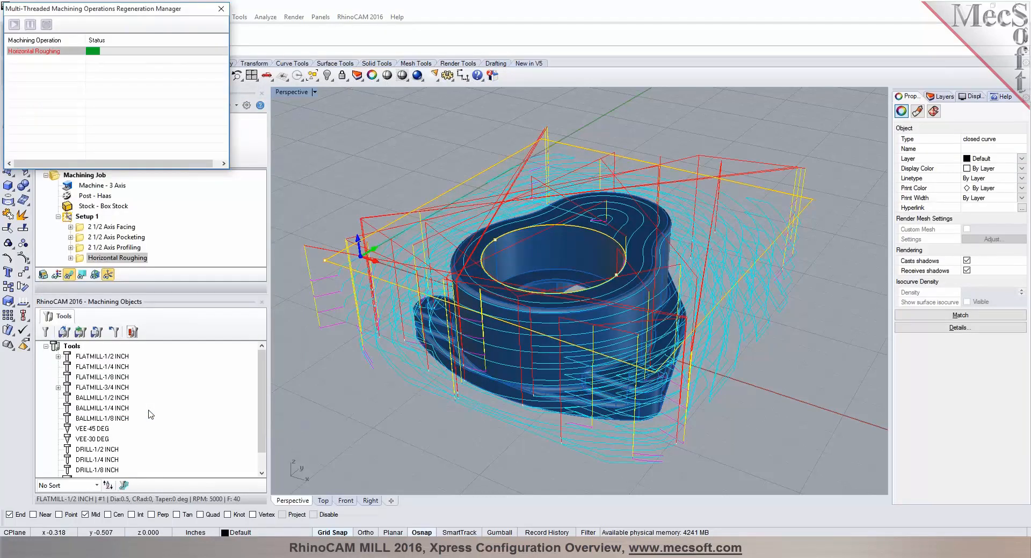
Step through the roughing toolpath's individual Z levels to examine the cuts, and close the Z Level Display
left_click(334, 405)
right_click_drag(344, 406, 346, 395)
left_click(82, 275)
key("Down")
key("Down")
key("Down")
key("Down")
key("Down")
key("Down")
key("Down")
key("Down")
key("Down")
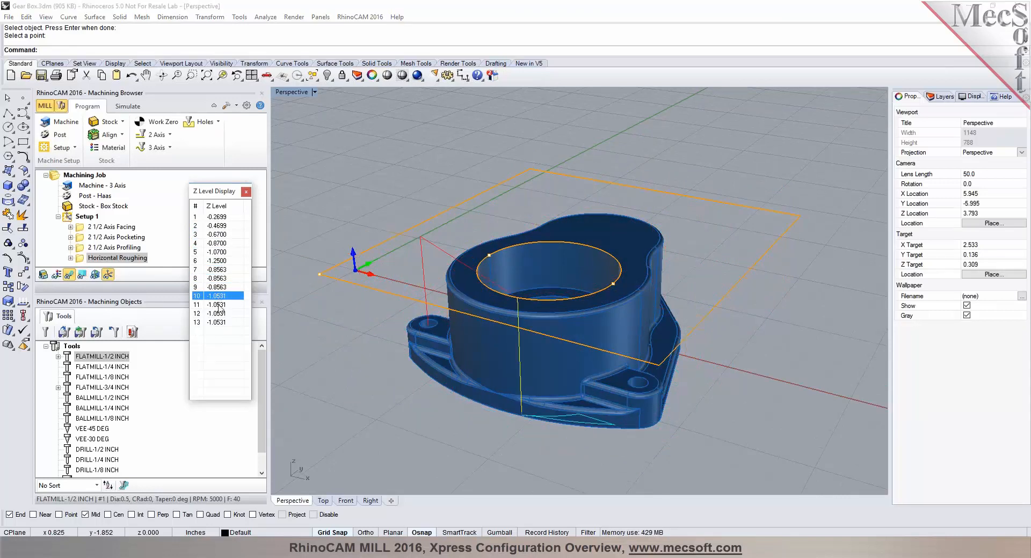
left_click(221, 287)
left_click(220, 279)
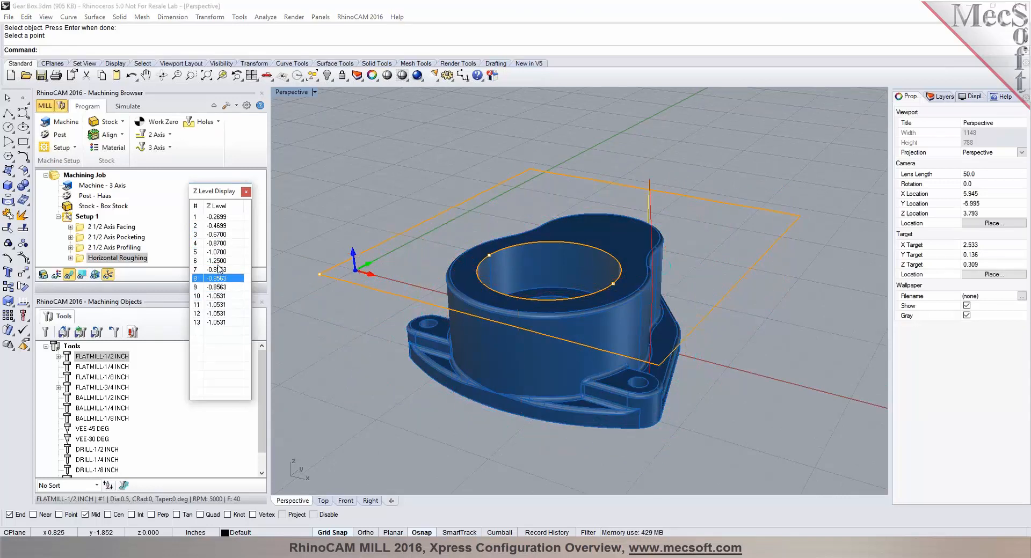
left_click(219, 270)
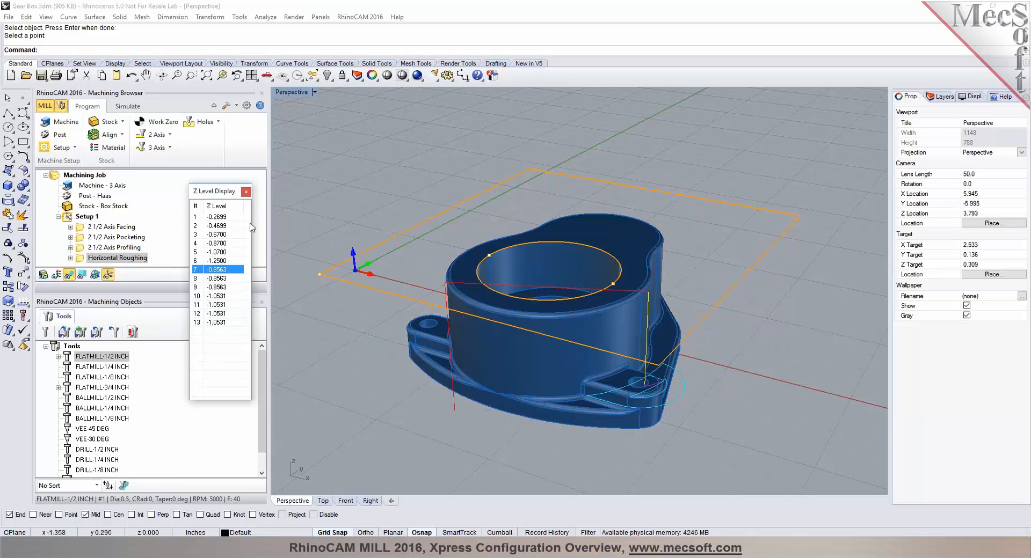
left_click(246, 193)
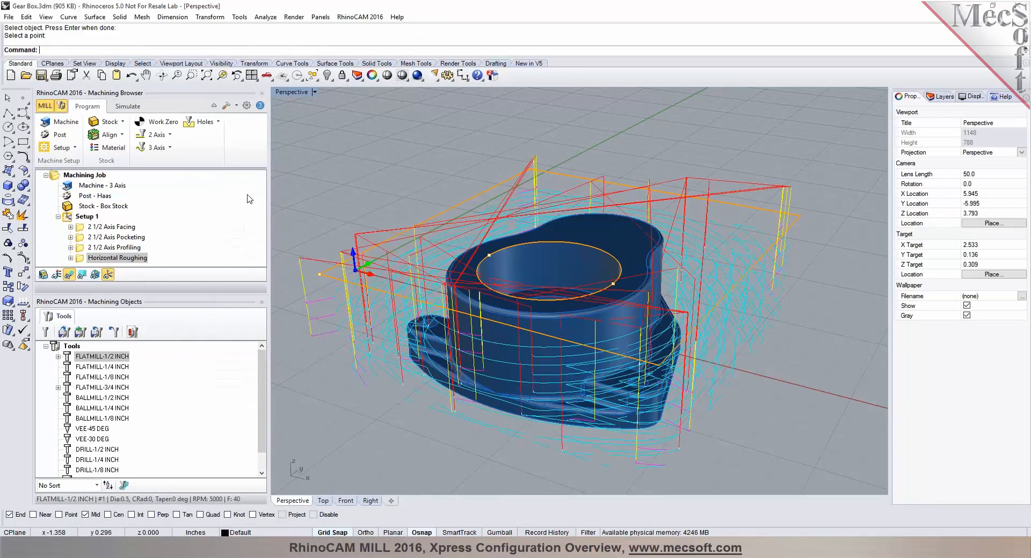
Simulate the Horizontal Roughing operation, hide its toolpath and inspect the resulting cut stock
left_click(135, 107)
left_click(131, 135)
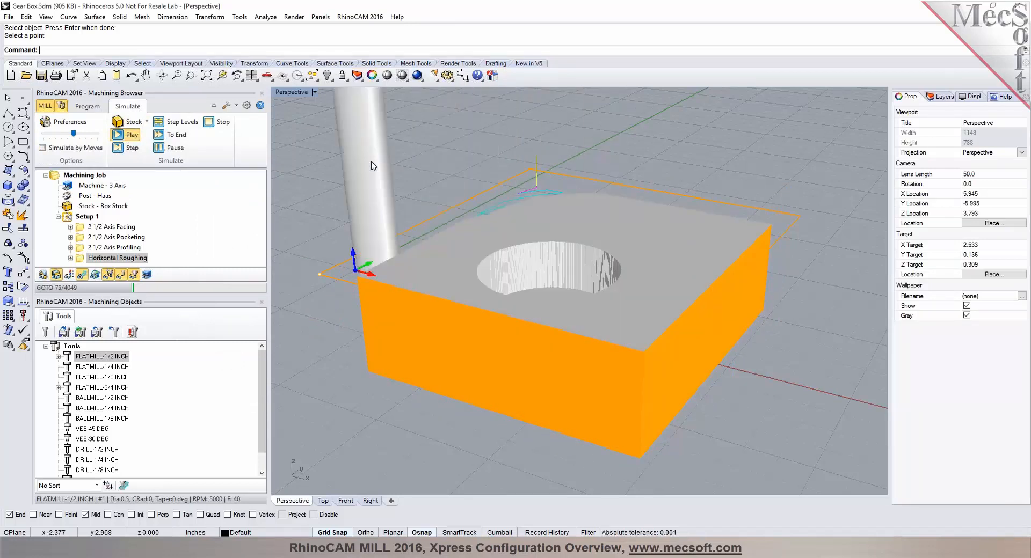
scroll(348, 173, "up", 2)
scroll(341, 173, "down", 3)
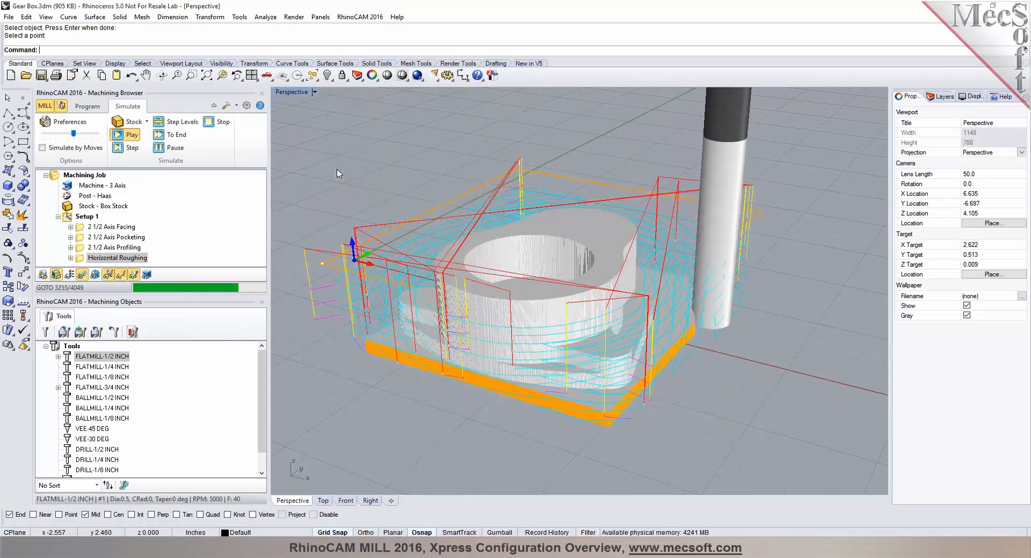
left_click(82, 275)
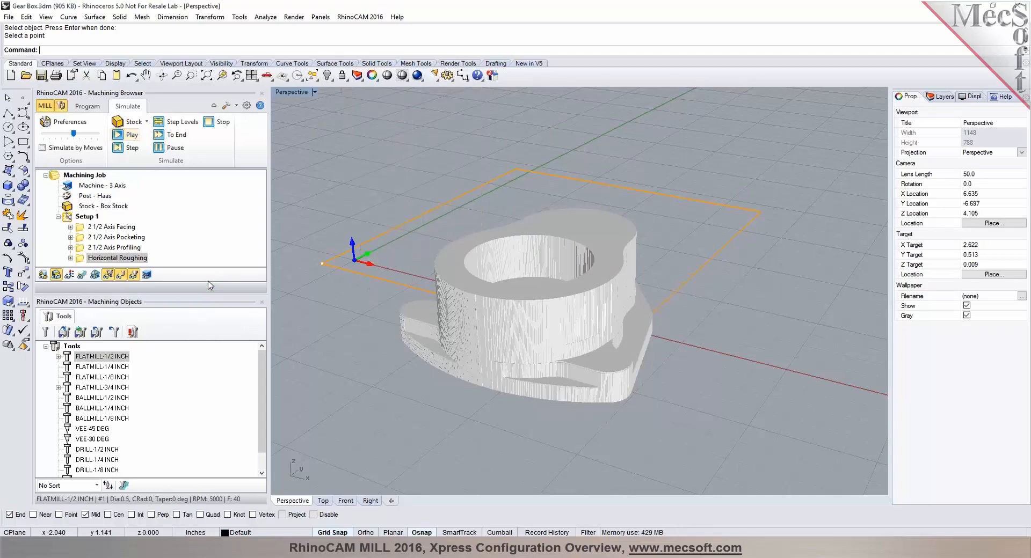
scroll(380, 214, "up", 1)
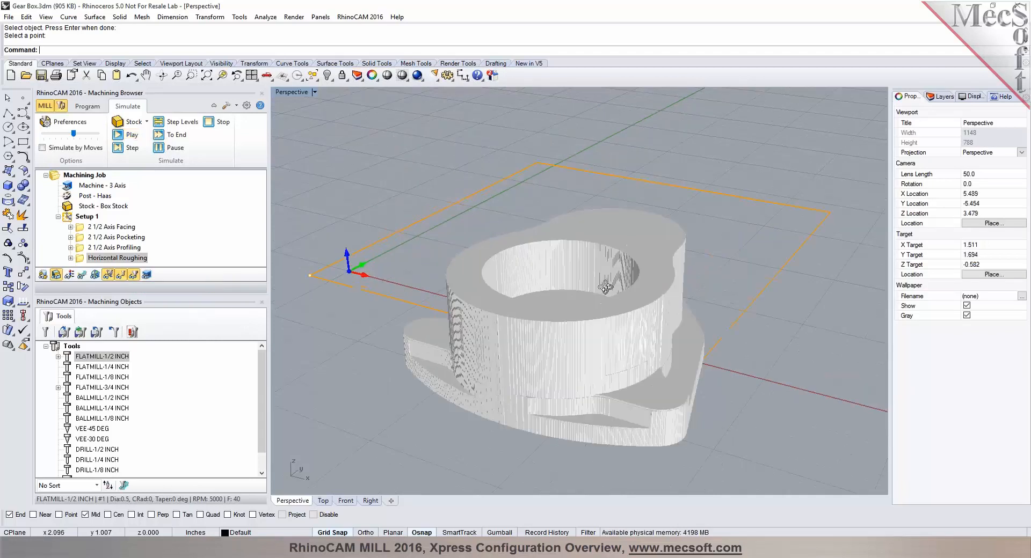
scroll(615, 320, "up", 2)
scroll(615, 320, "down", 3)
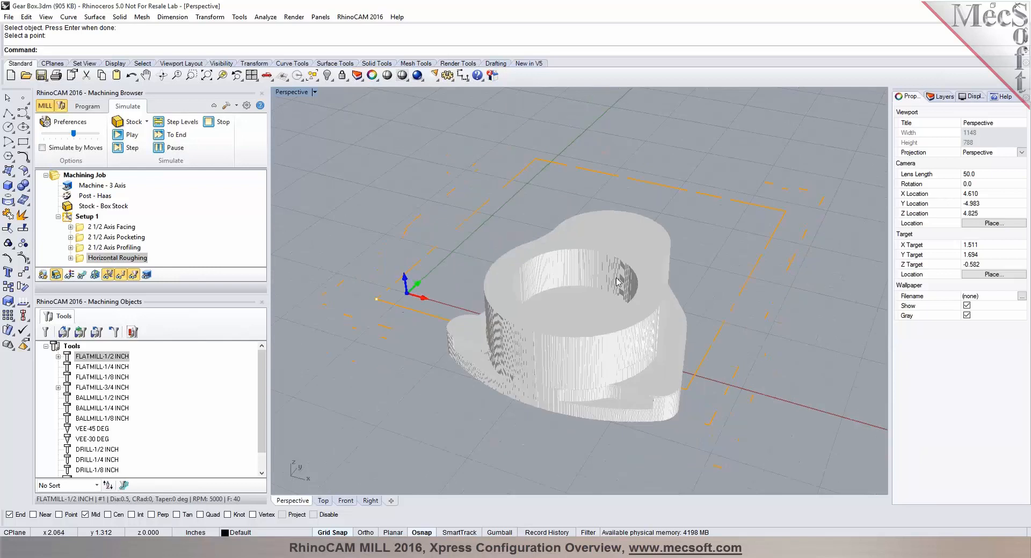
Return to programming mode, enlarge the machining job list and bring the part's mounting holes into view
left_click(87, 106)
left_click_drag(220, 297, 220, 354)
scroll(632, 358, "up", 1)
scroll(633, 359, "up", 1)
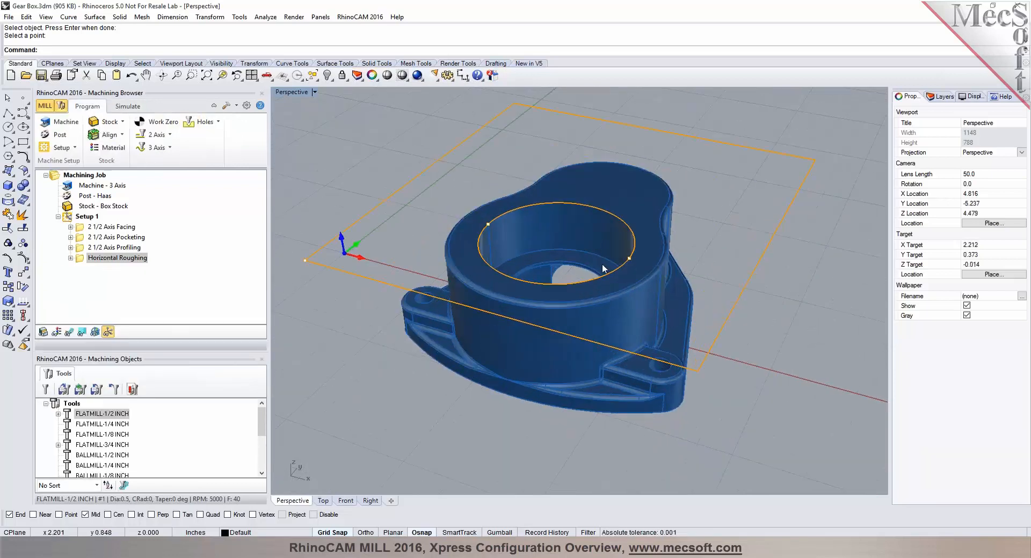
right_click_drag(611, 277, 583, 260)
Start a Drilling operation and select the flat areas around the three mounting holes as its hole features
left_click(203, 122)
left_click(209, 144)
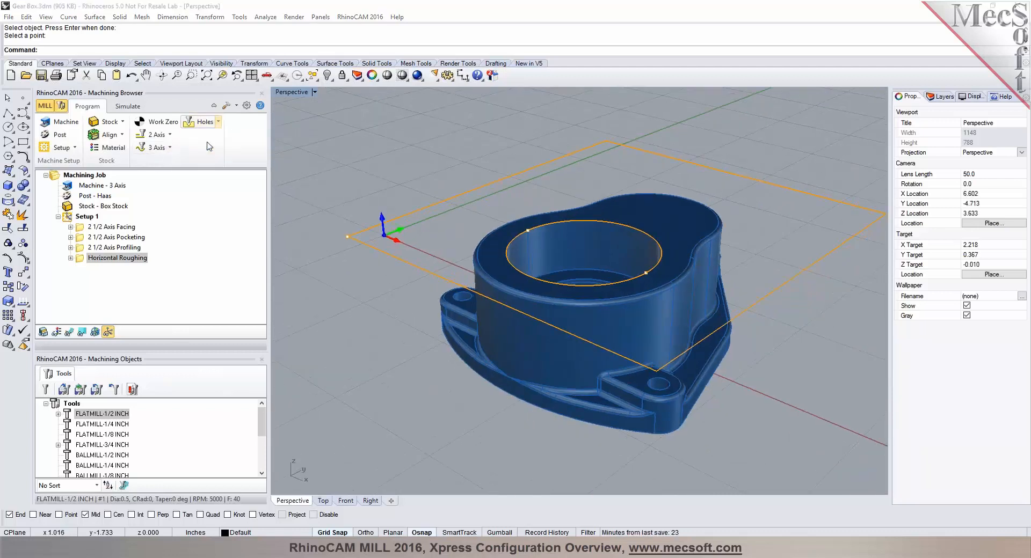
left_click(223, 223)
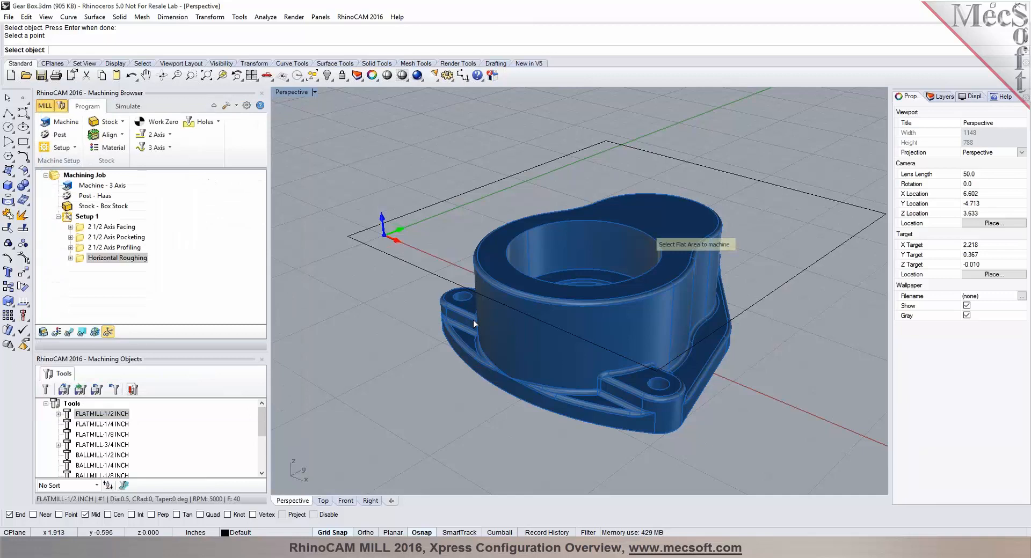
scroll(475, 323, "up", 1)
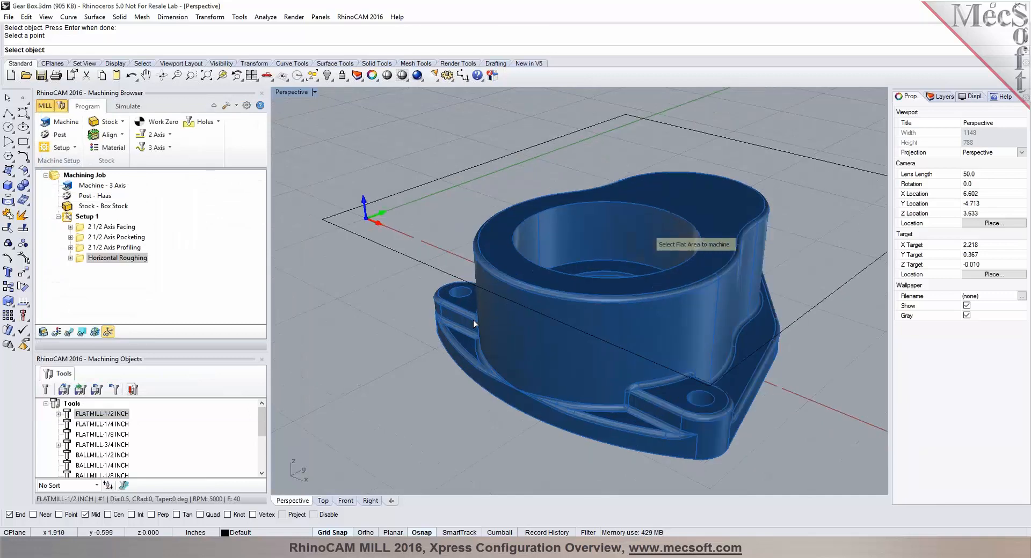
left_click(474, 324)
scroll(474, 324, "up", 3)
right_click_drag(754, 338, 704, 338)
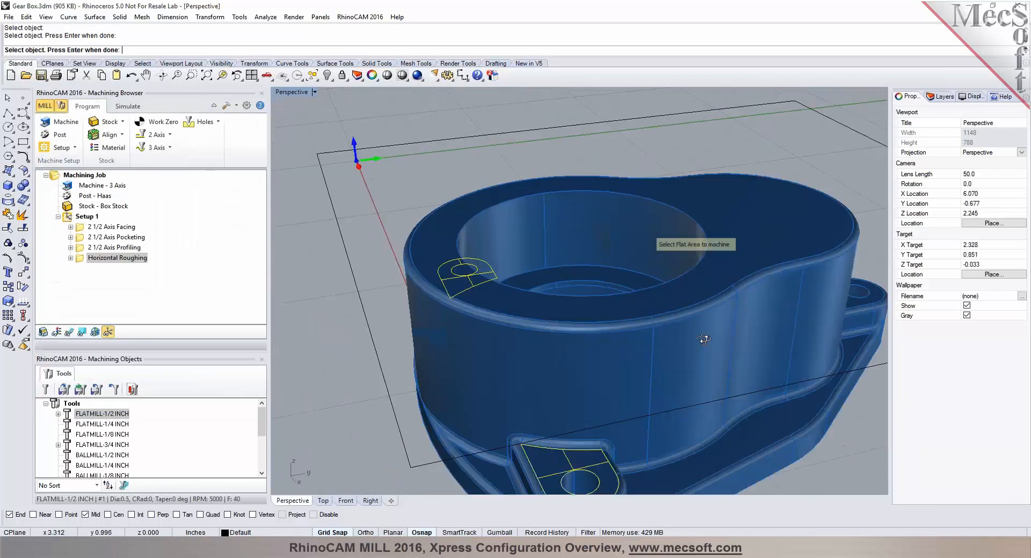
scroll(704, 338, "down", 4)
scroll(798, 302, "up", 2)
left_click(756, 294)
scroll(795, 293, "down", 3)
key("Return")
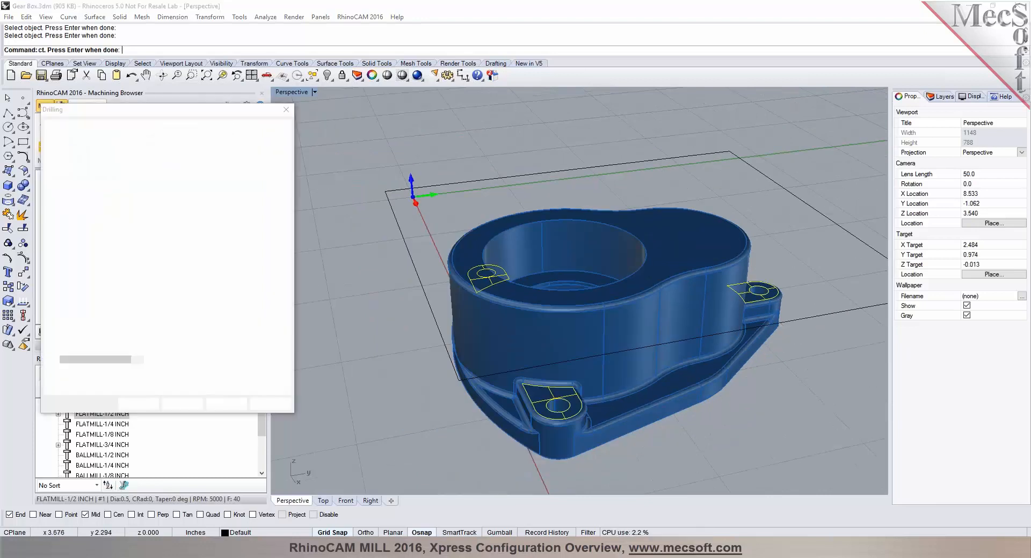
right_click_drag(778, 351, 585, 359)
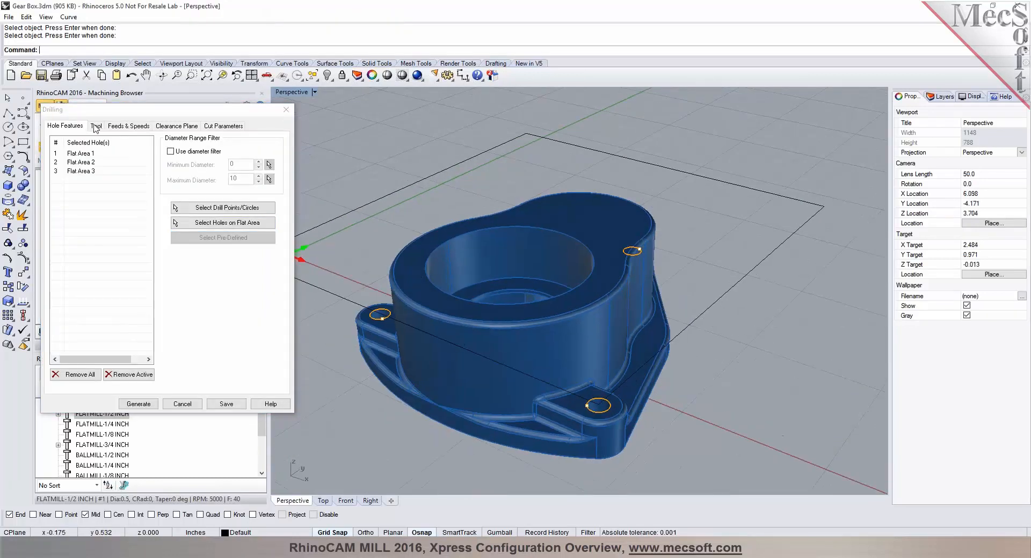
Choose DRILL-1/4 INCH as the drilling tool and review the feeds, speeds and clearance plane
left_click(96, 126)
left_click(115, 259)
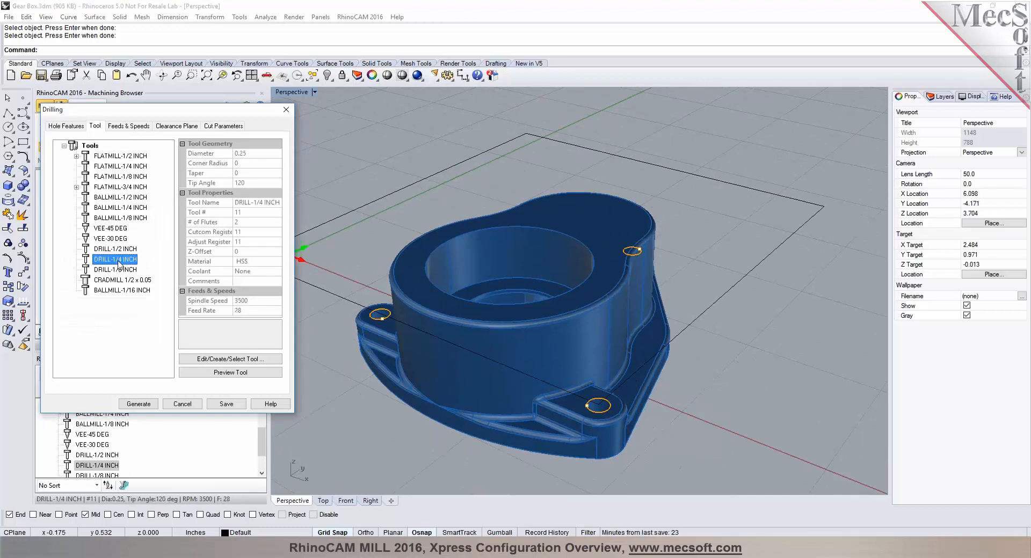
left_click(136, 129)
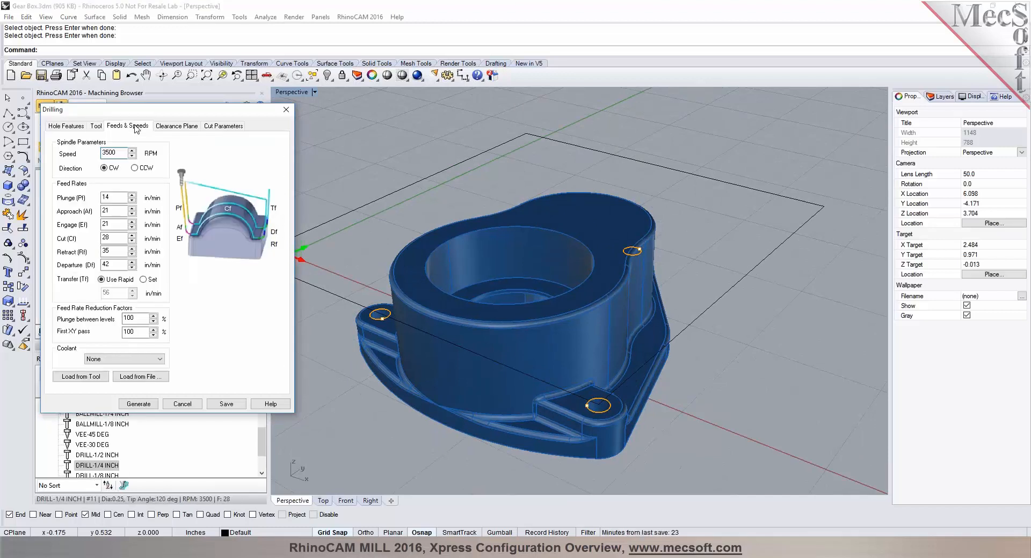
left_click(183, 127)
Review the available drill types in the drilling cut parameters and keep Standard Drill
left_click(220, 126)
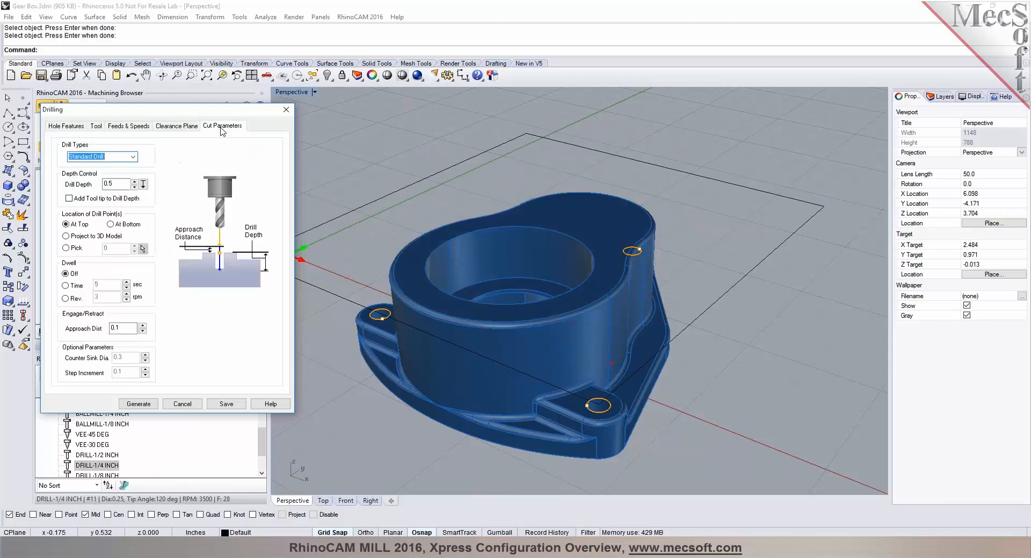
left_click(133, 157)
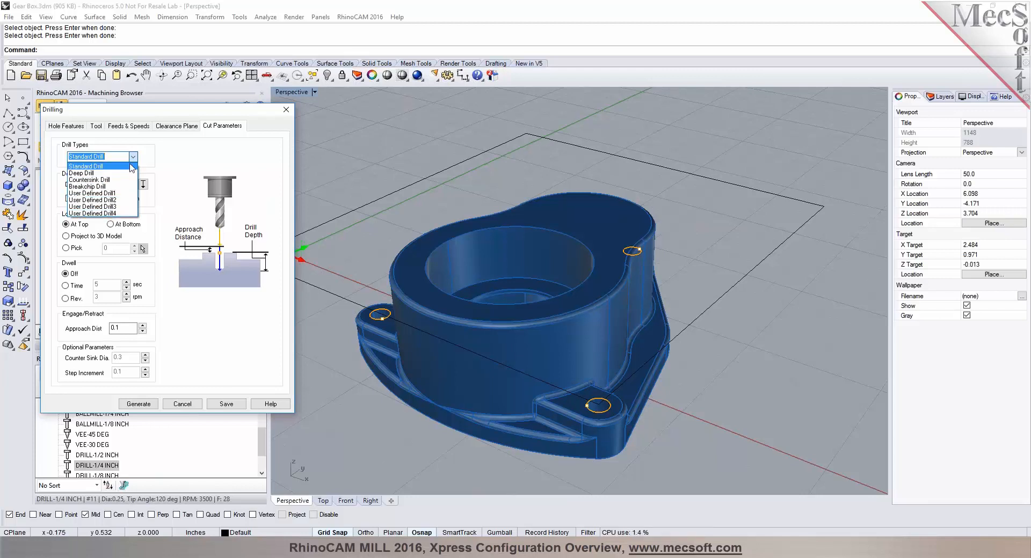
left_click(131, 166)
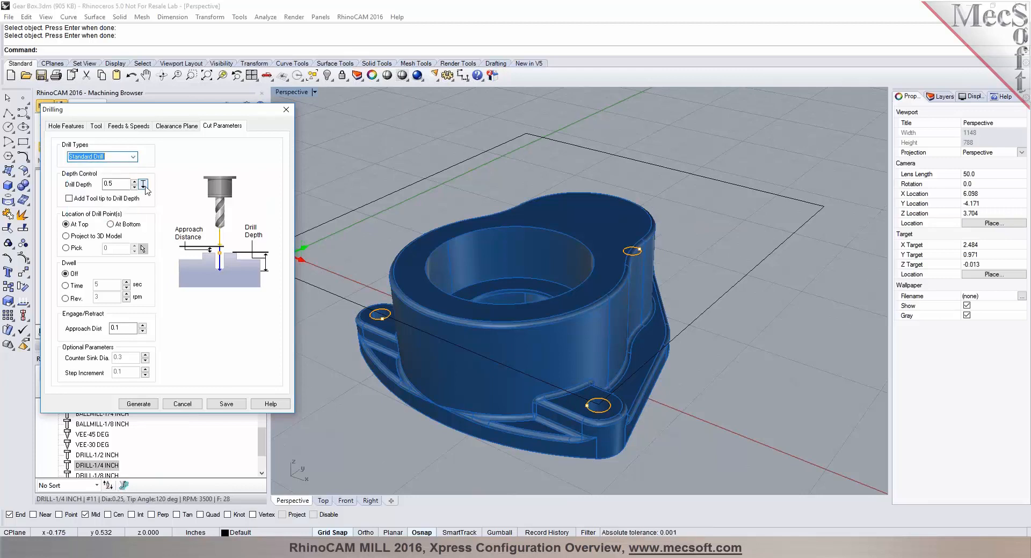
Set the drill depth to 0.393701 by picking a mounting hole's top edge and the flange's bottom edge, and add the tool tip to it
left_click(144, 184)
scroll(347, 360, "up", 4)
scroll(347, 360, "up", 2)
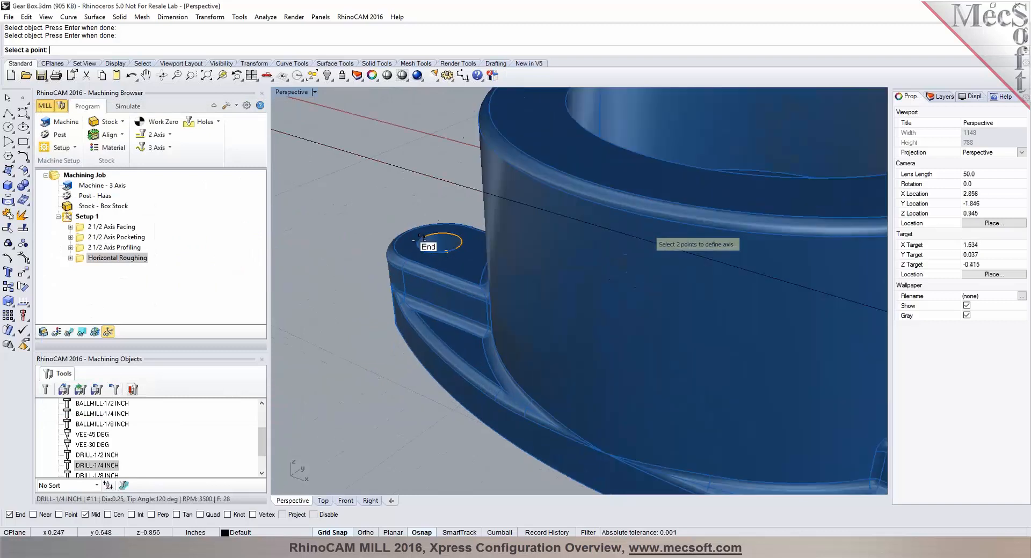
right_click_drag(358, 359, 417, 138)
scroll(361, 414, "down", 5)
scroll(362, 414, "up", 7)
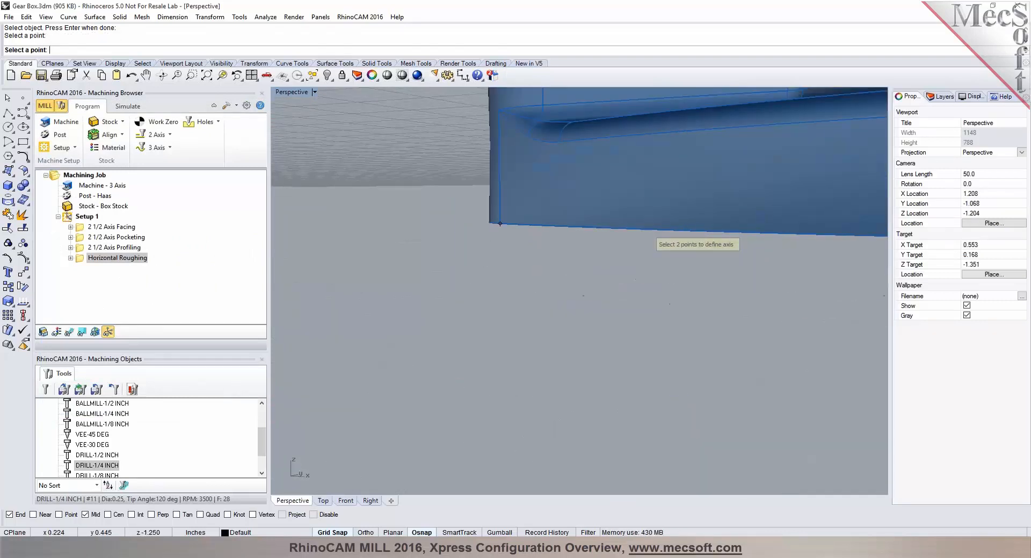
left_click(487, 244)
scroll(490, 245, "down", 5)
right_click_drag(490, 351, 477, 279)
left_click(69, 198)
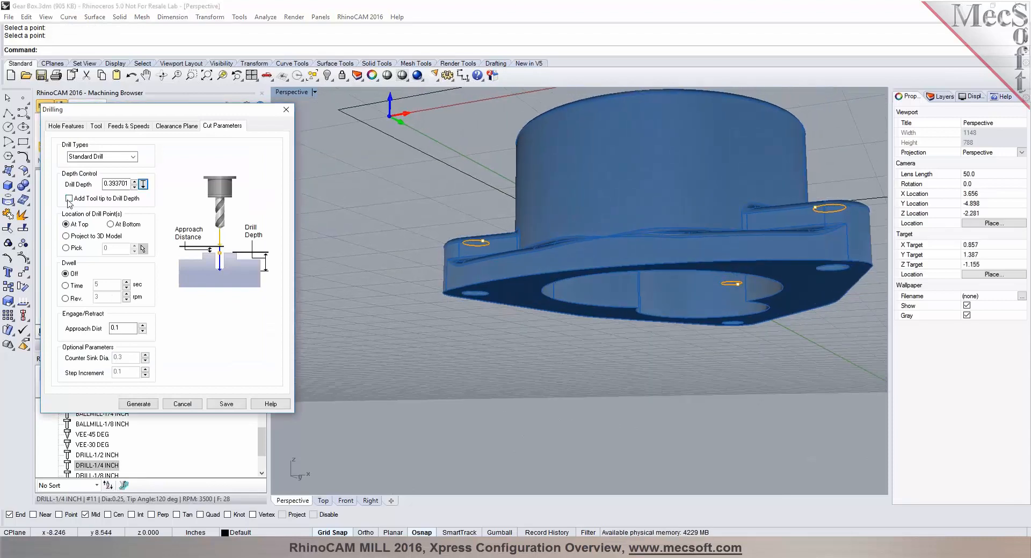
right_click_drag(542, 231, 429, 338)
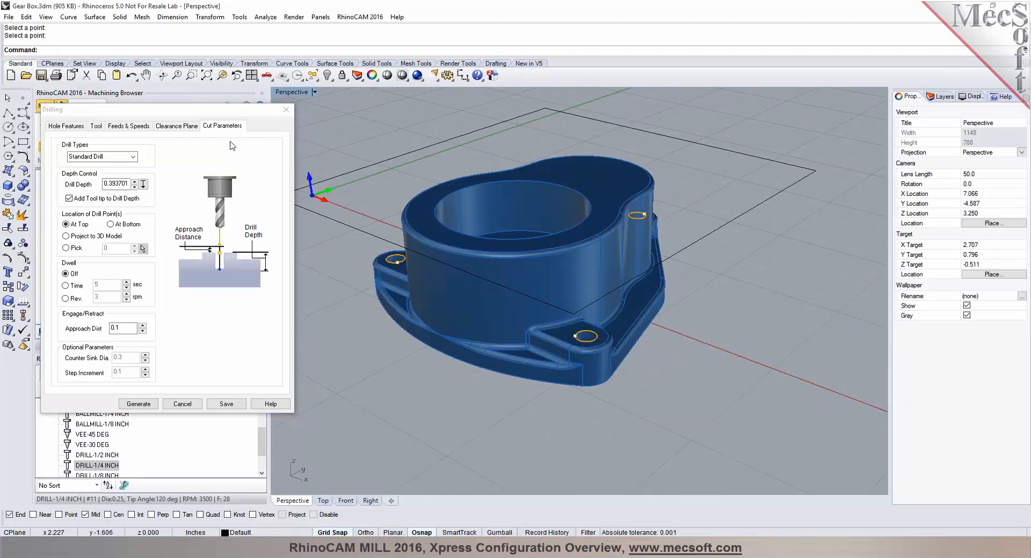
Generate the drilling operation and display its toolpath on the part
left_click(139, 404)
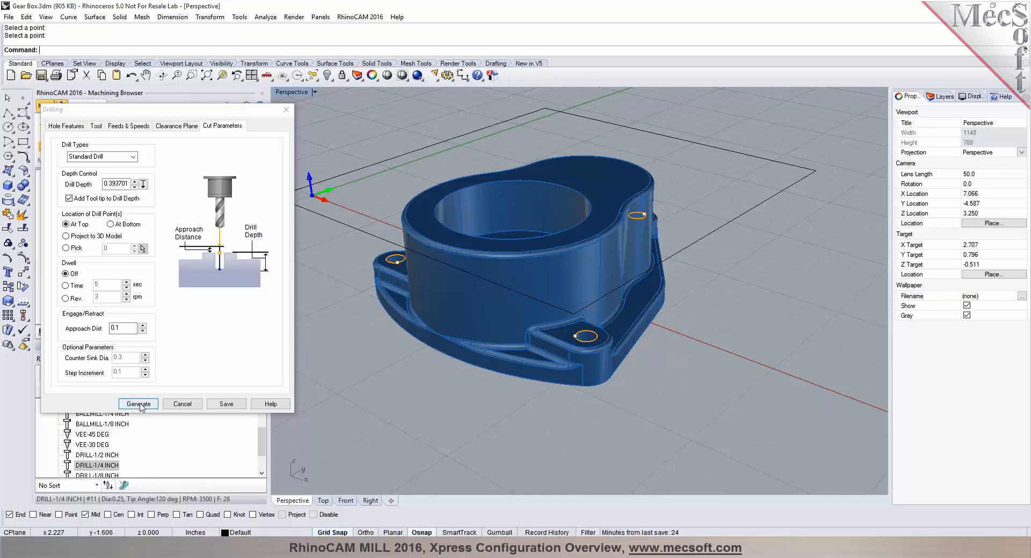
left_click(70, 332)
right_click_drag(452, 275, 479, 295, "shift")
right_click_drag(596, 338, 569, 322)
Reopen the Standard Drill operation, review the drill types in its cut parameters, keep Standard Drill and regenerate the toolpath
double_click(107, 268)
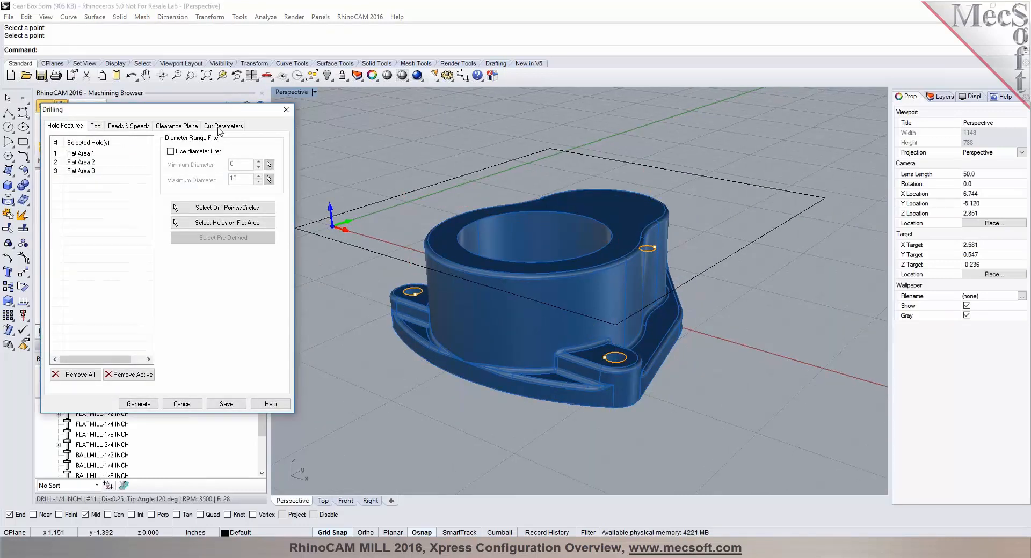
left_click(219, 128)
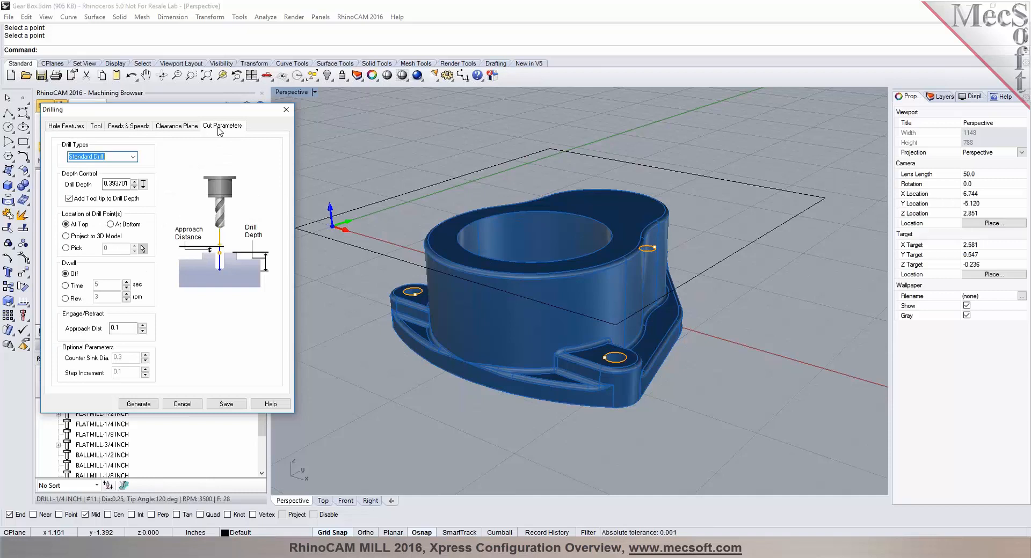
left_click(133, 156)
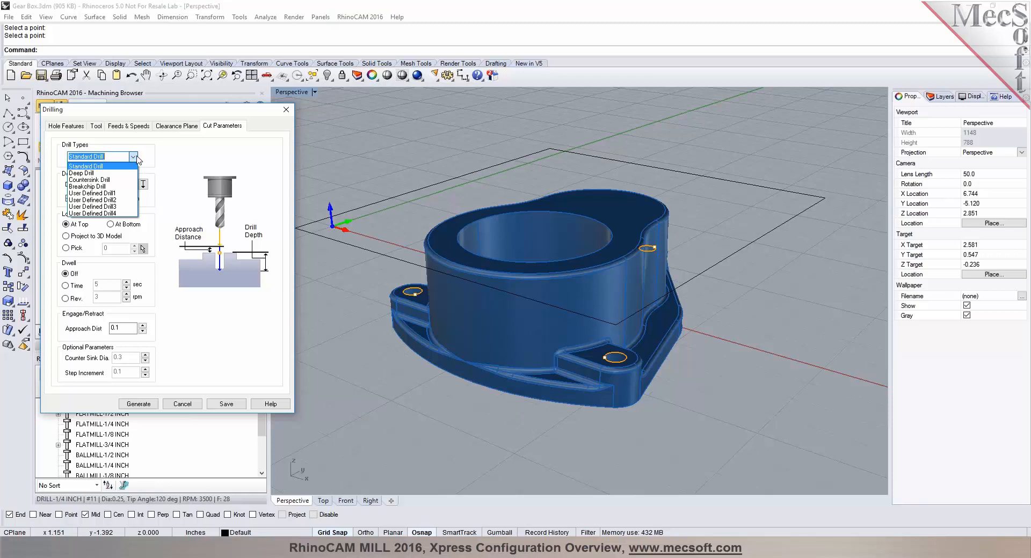
left_click(137, 157)
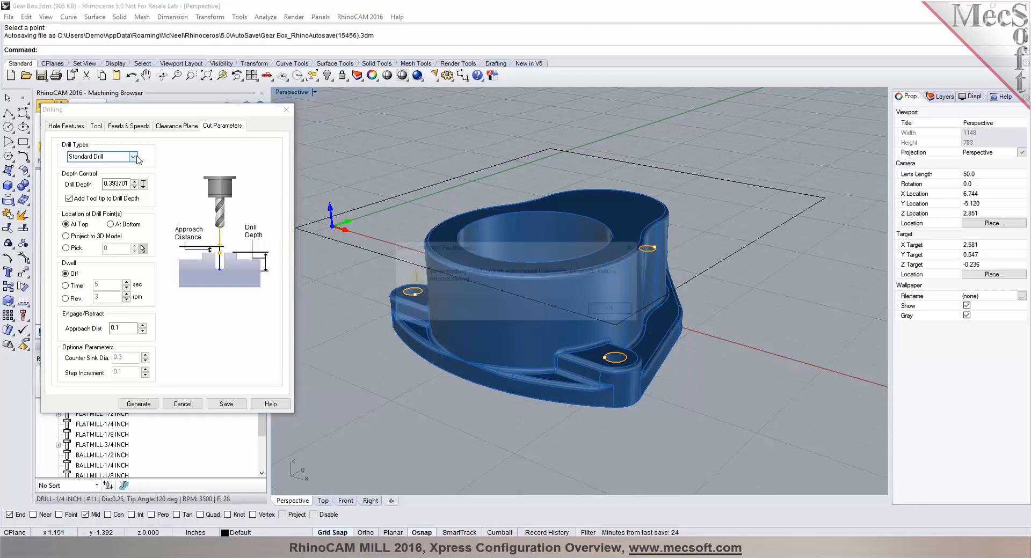
left_click(614, 310)
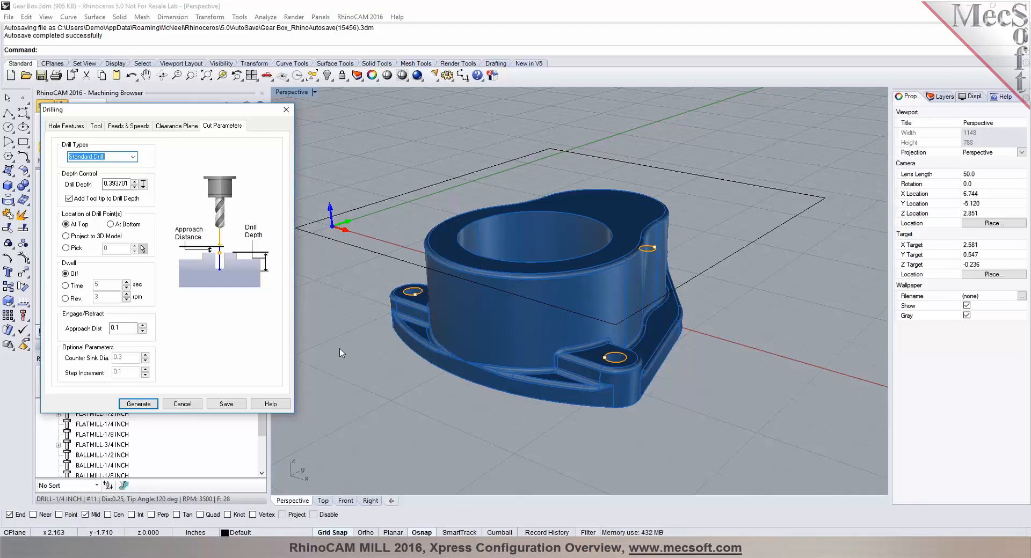
left_click(150, 407)
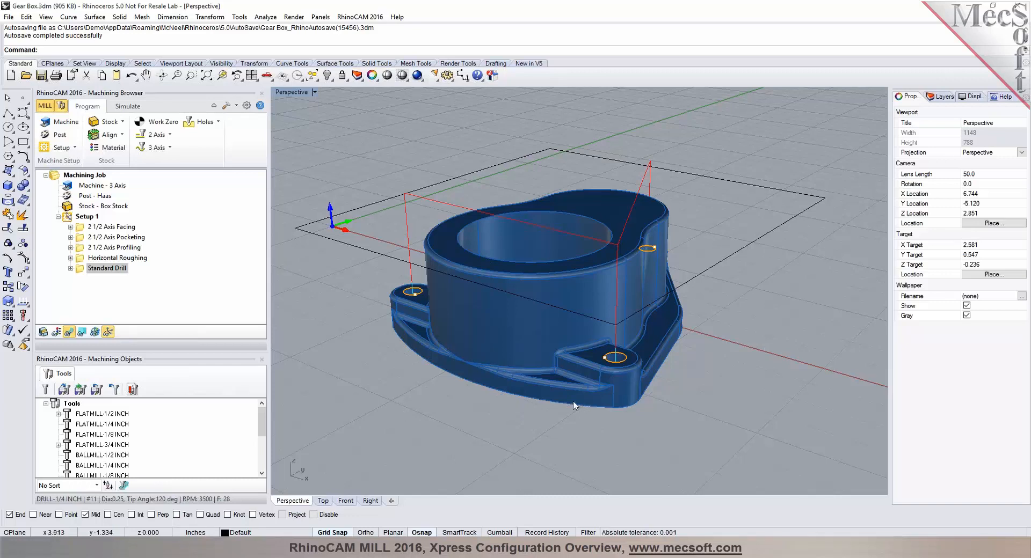
Simulate the material removal of the Standard Drill operation on the mounting holes and return to programming
left_click(127, 106)
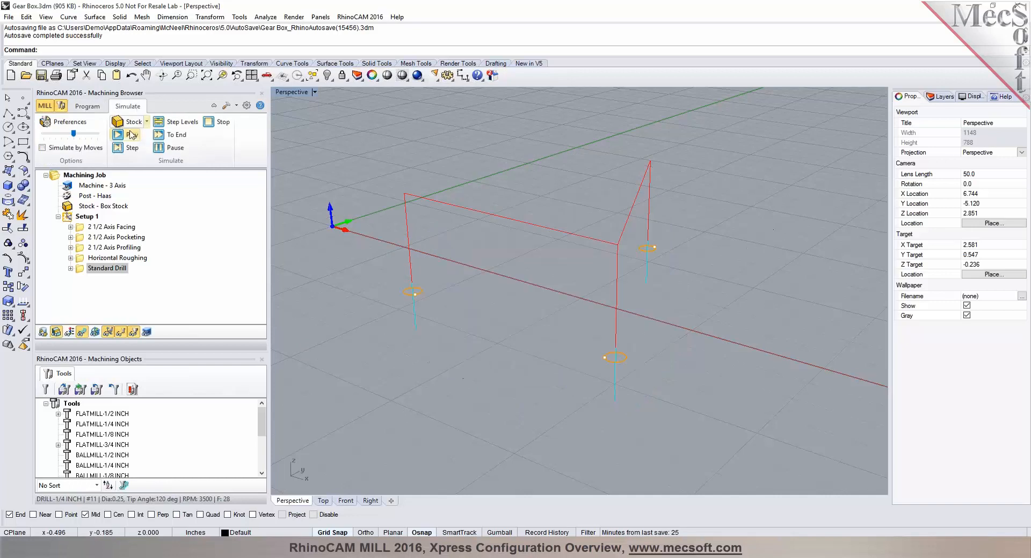
left_click(129, 137)
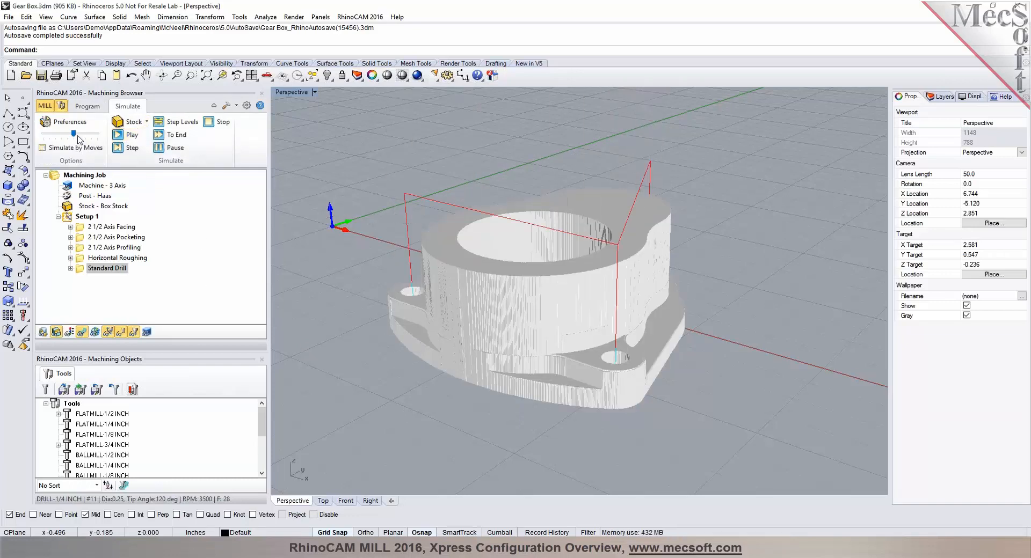
left_click(87, 106)
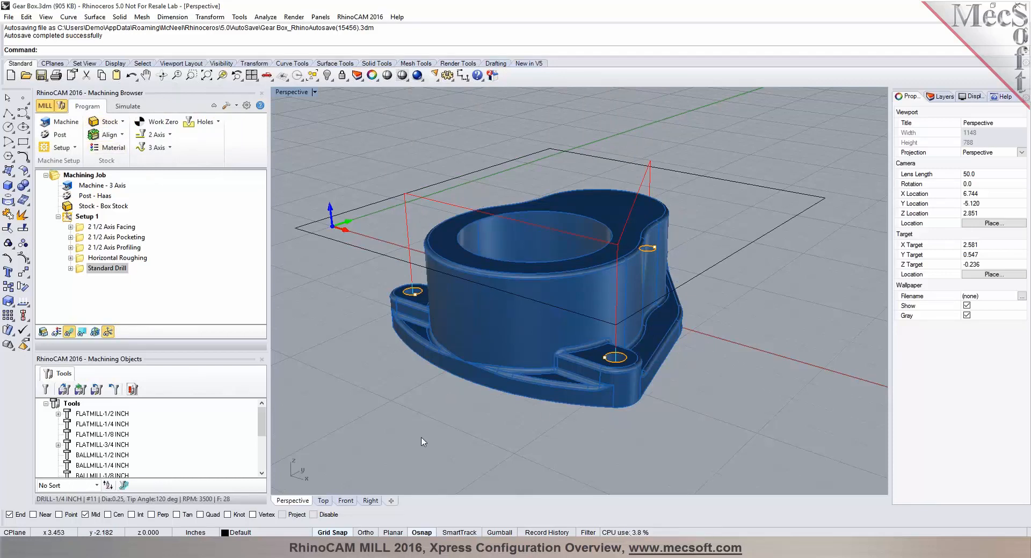
Start a 3 axis Parallel Finishing operation with the BALLMILL-1/4 INCH tool and review its feeds and speeds
left_click(156, 147)
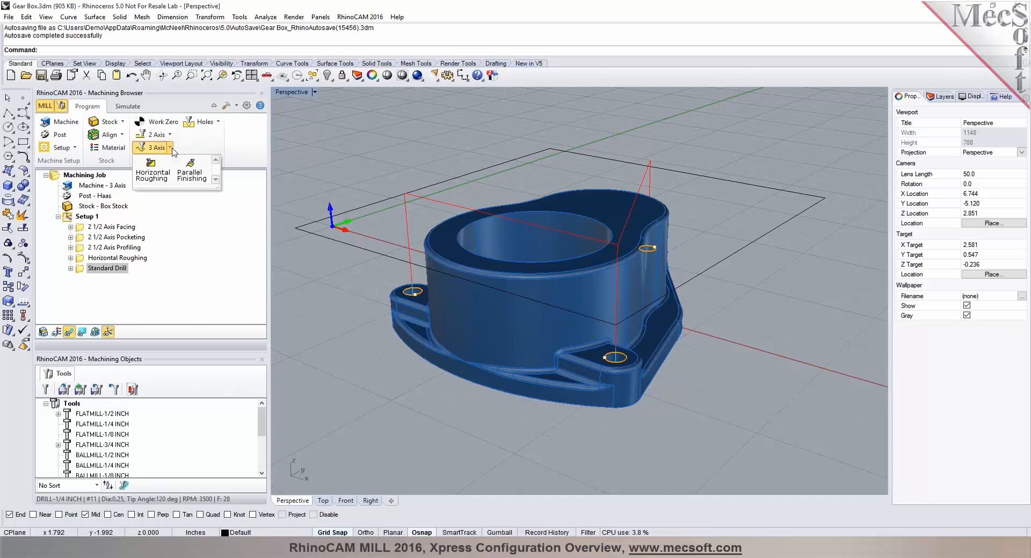
left_click(183, 178)
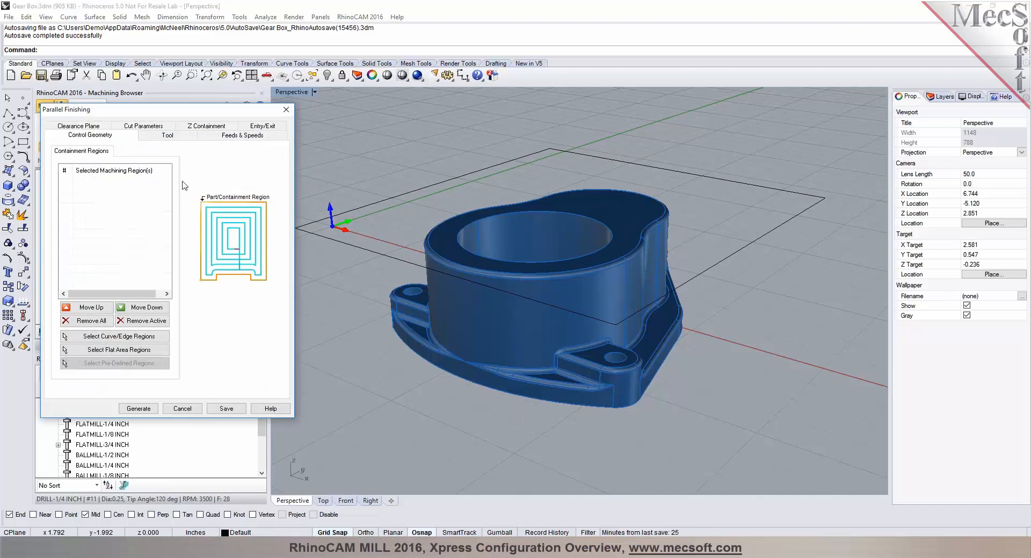
left_click(168, 137)
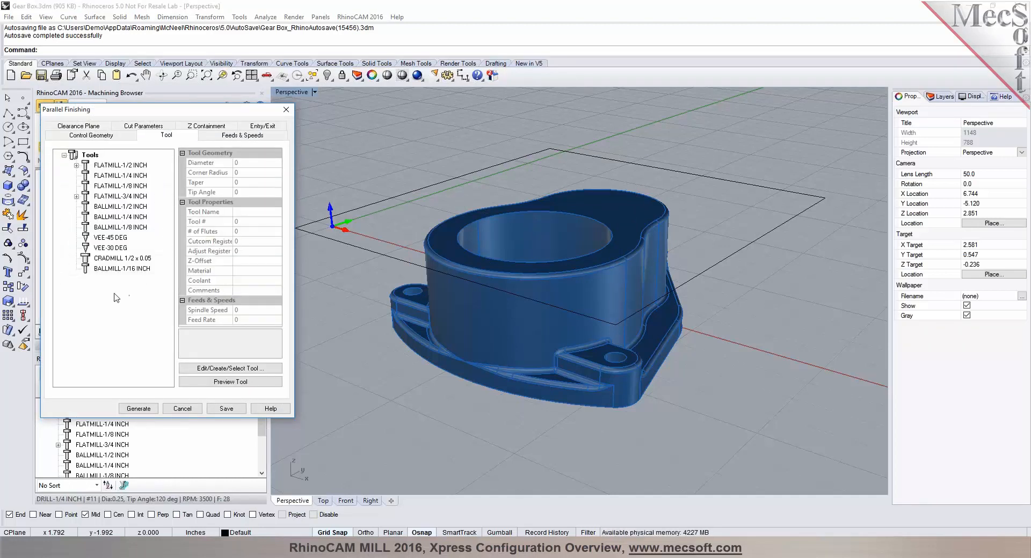
left_click(96, 220)
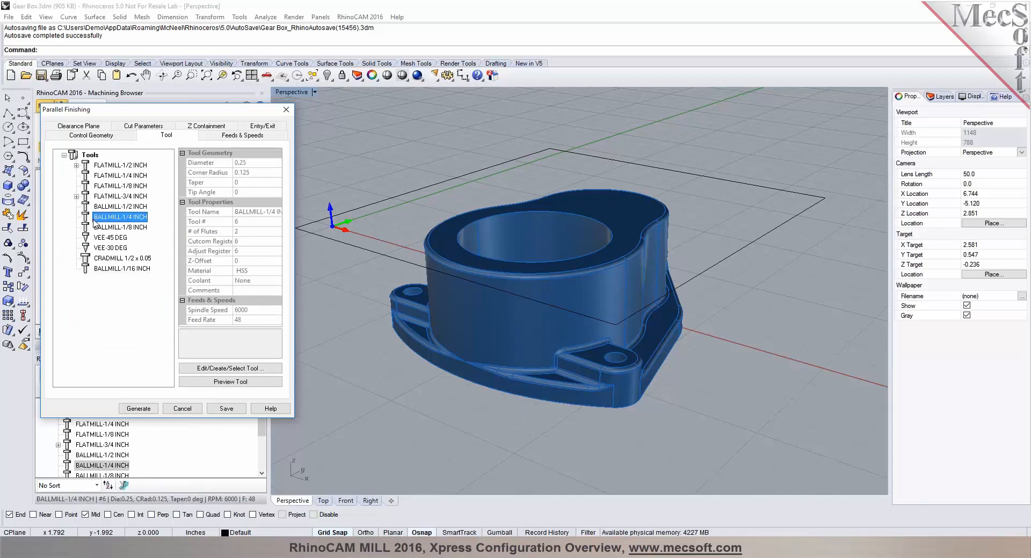
left_click(218, 139)
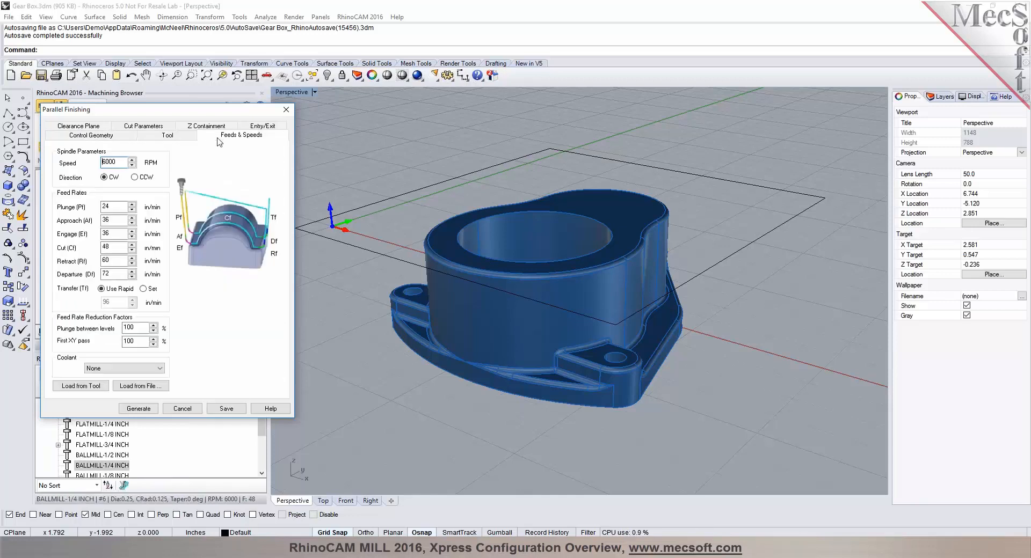
Set the parallel finishing cuts to ignore holes and specify a lowest Z containment of -1.15
left_click(135, 127)
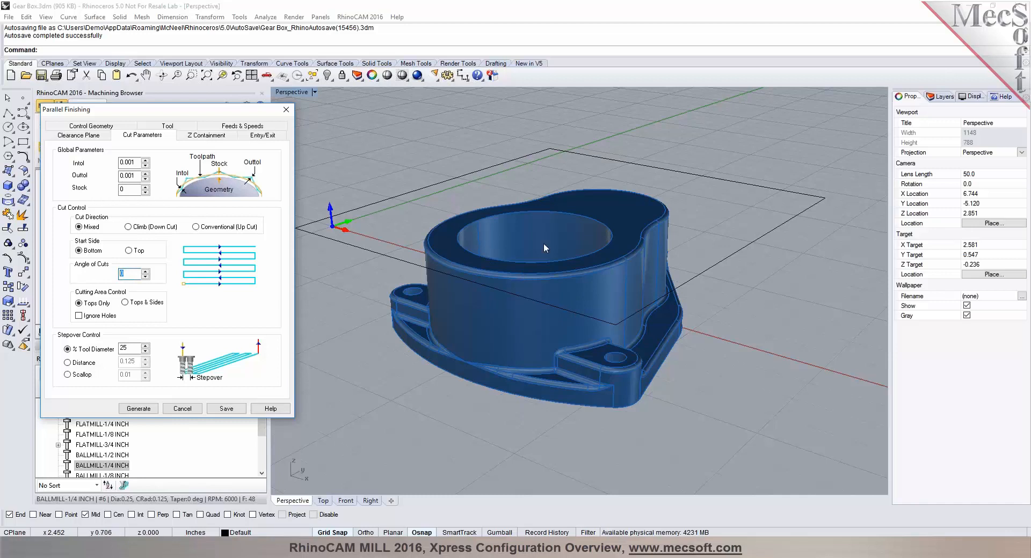
left_click(98, 317)
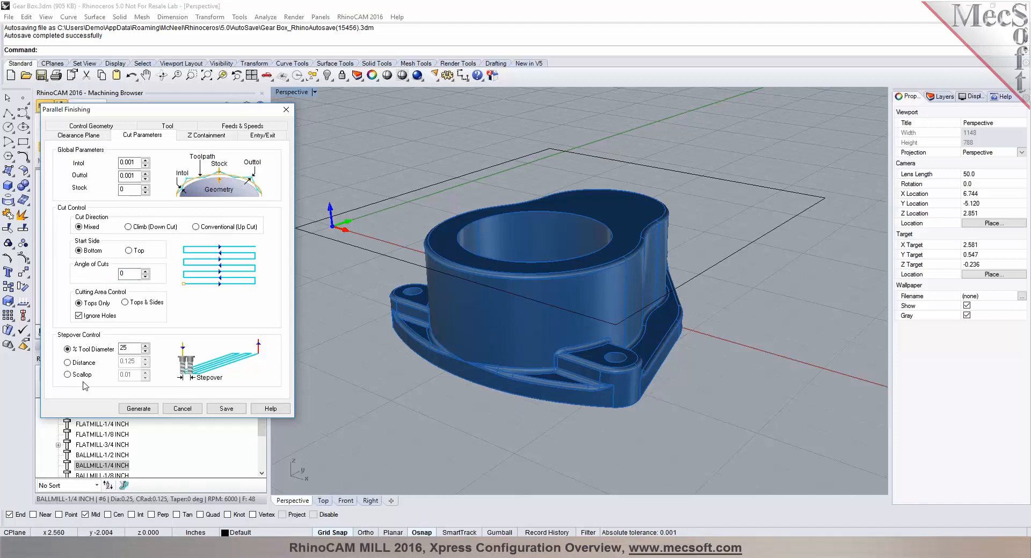
left_click(209, 136)
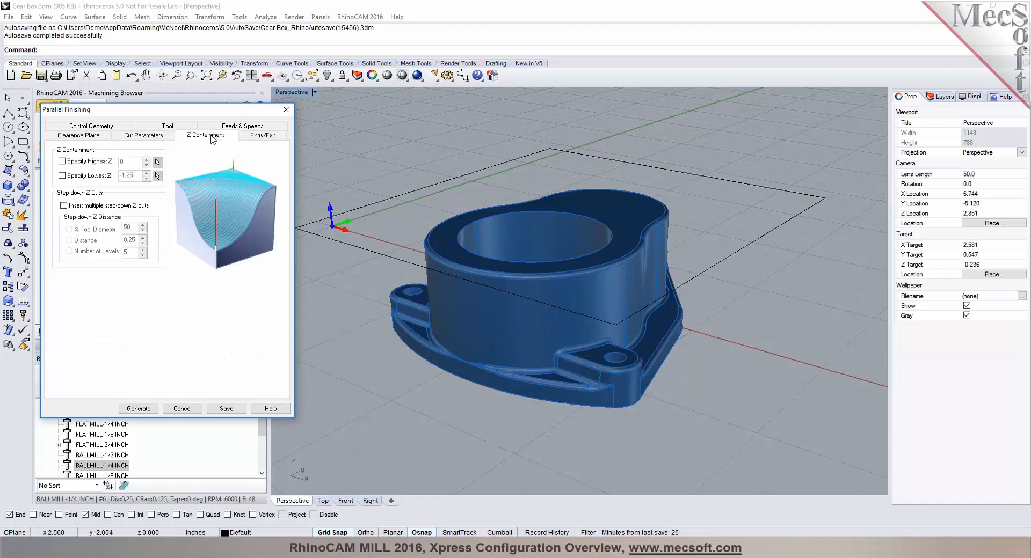
left_click(78, 181)
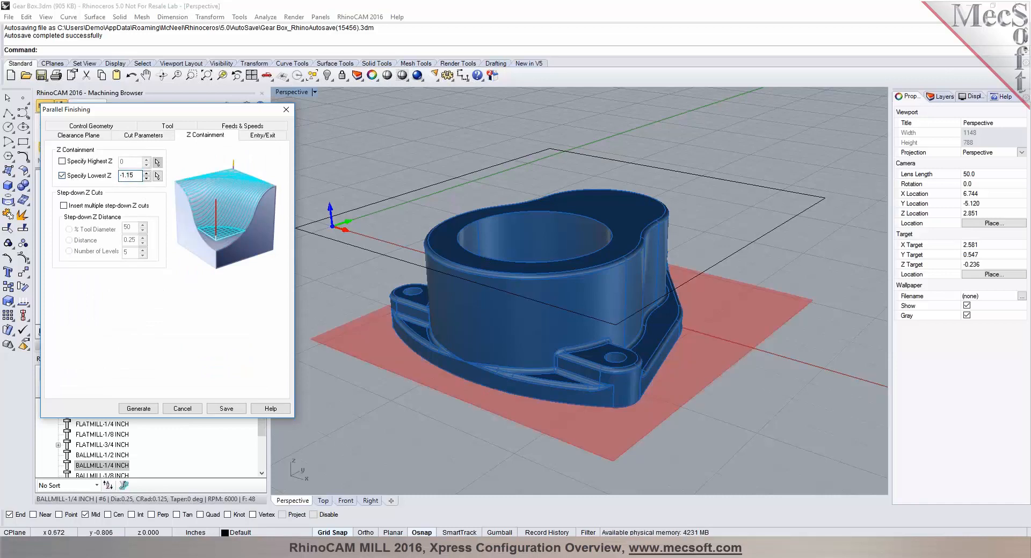
Generate the Parallel Finishing operation and inspect its toolpath on the part
left_click(138, 409)
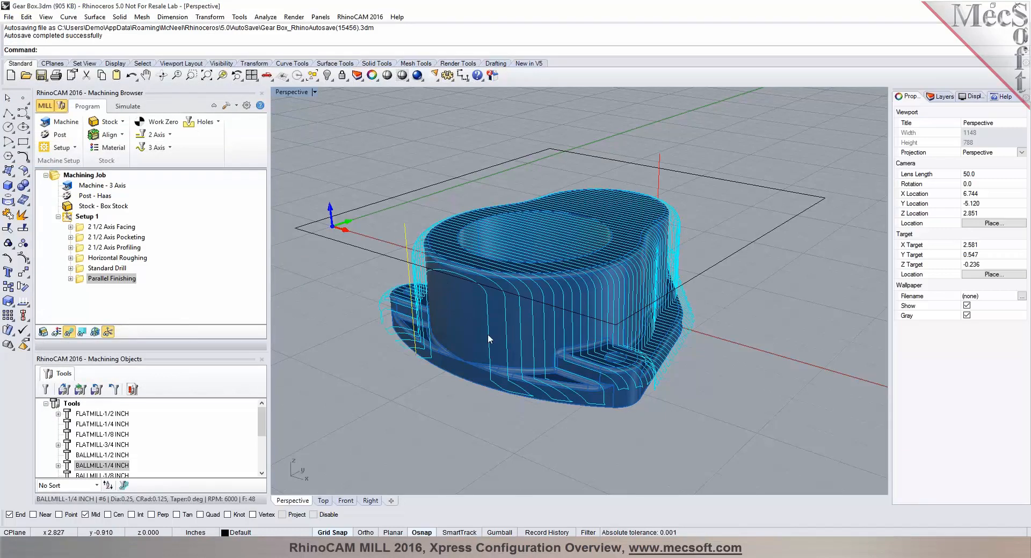
right_click_drag(517, 349, 720, 338)
right_click_drag(621, 349, 693, 331)
Duplicate the Parallel Finishing operation, change the angle of cuts in the copy, and generate and inspect its toolpath
left_click(82, 279)
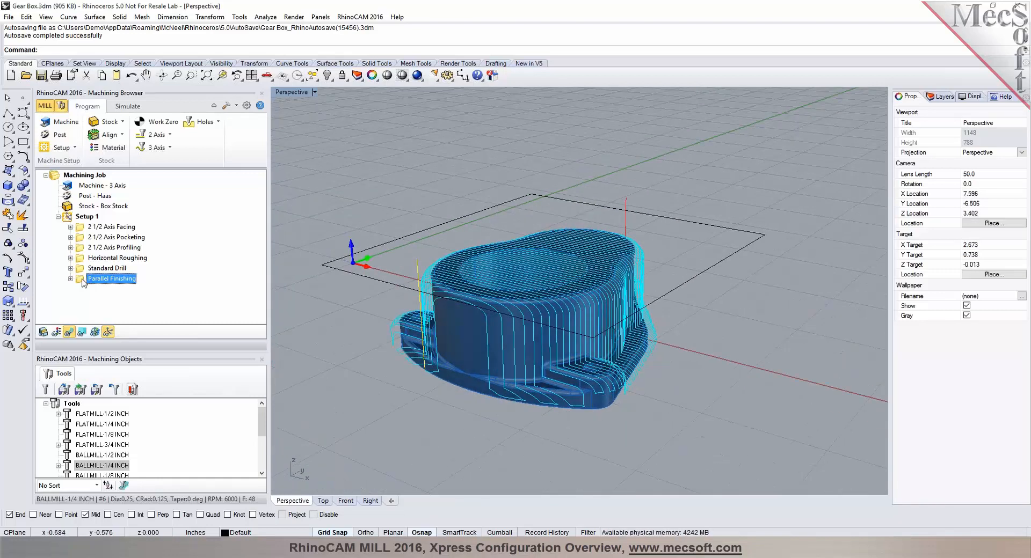
key("ctrl+v")
double_click(90, 290)
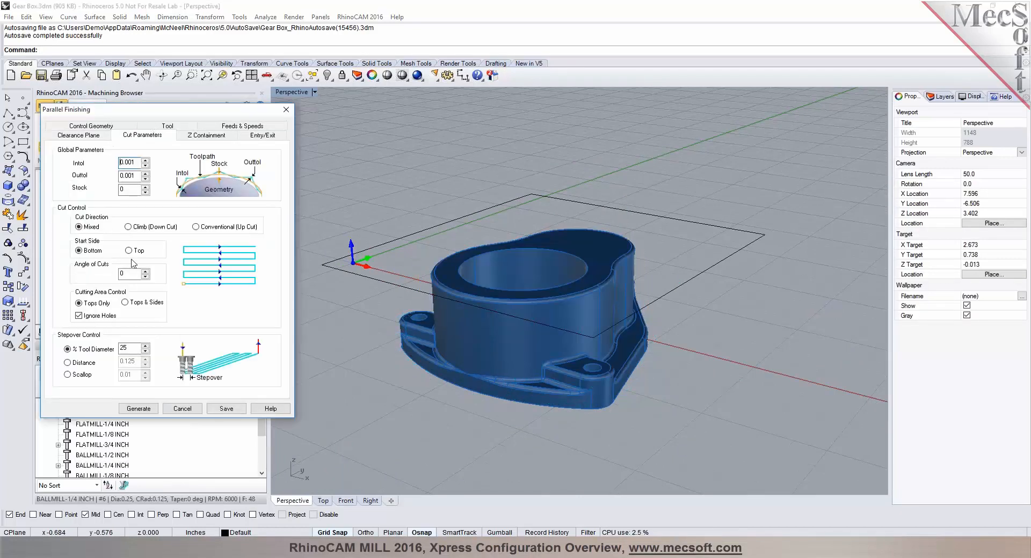
left_click_drag(131, 274, 103, 277)
left_click(139, 408)
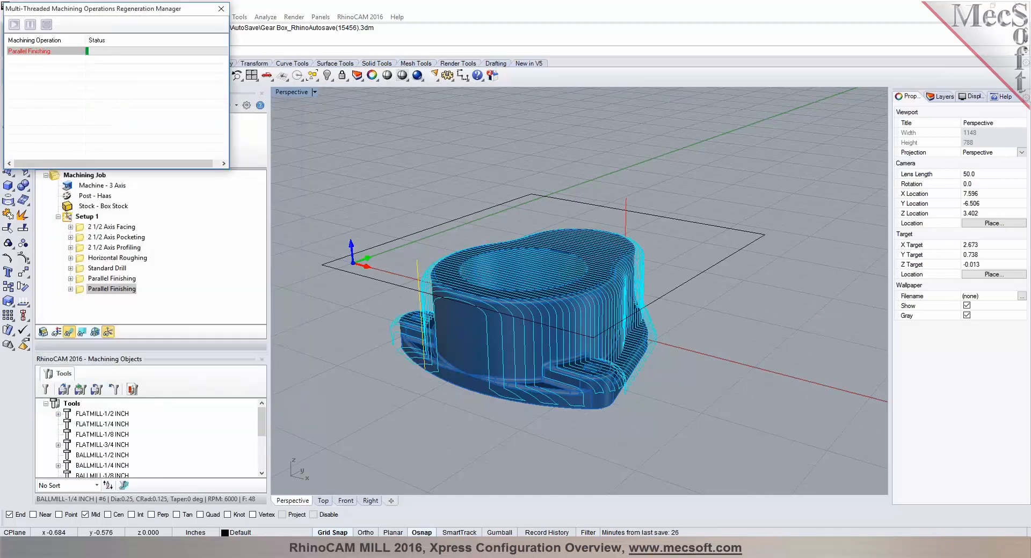
right_click_drag(368, 319, 457, 340)
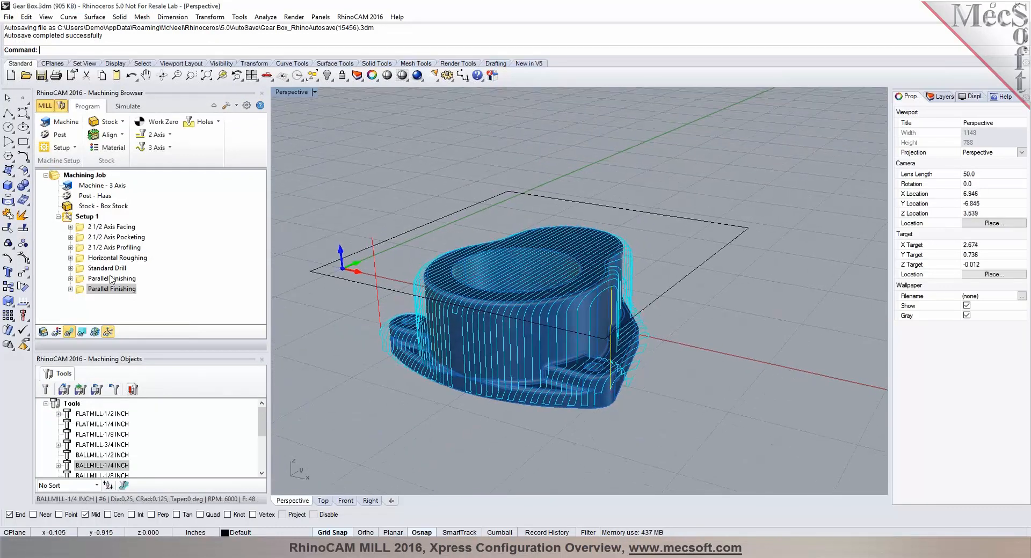
scroll(441, 344, "up", 3)
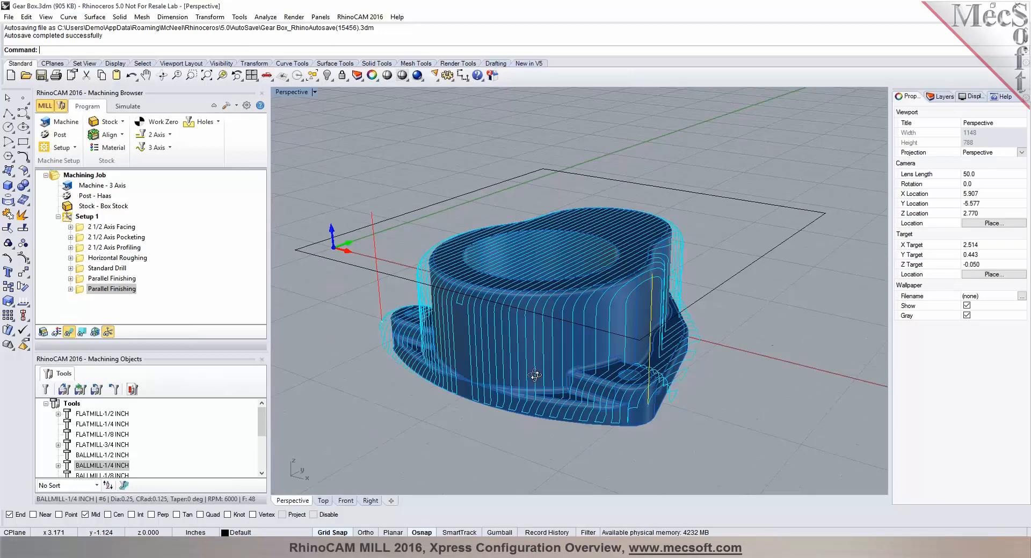
Simulate the first Parallel Finishing operation to its end, followed by the second one
left_click(112, 279)
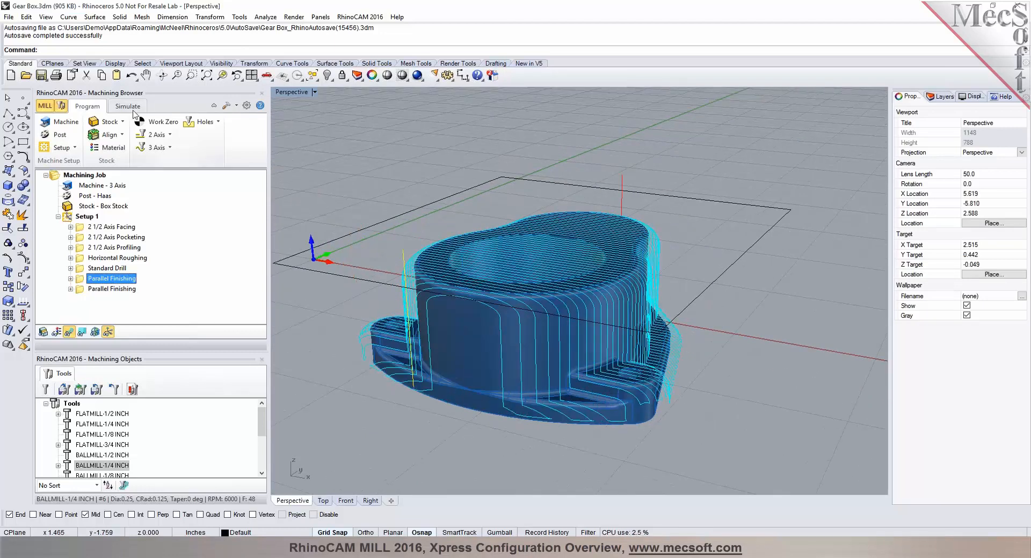
left_click(127, 106)
left_click(166, 140)
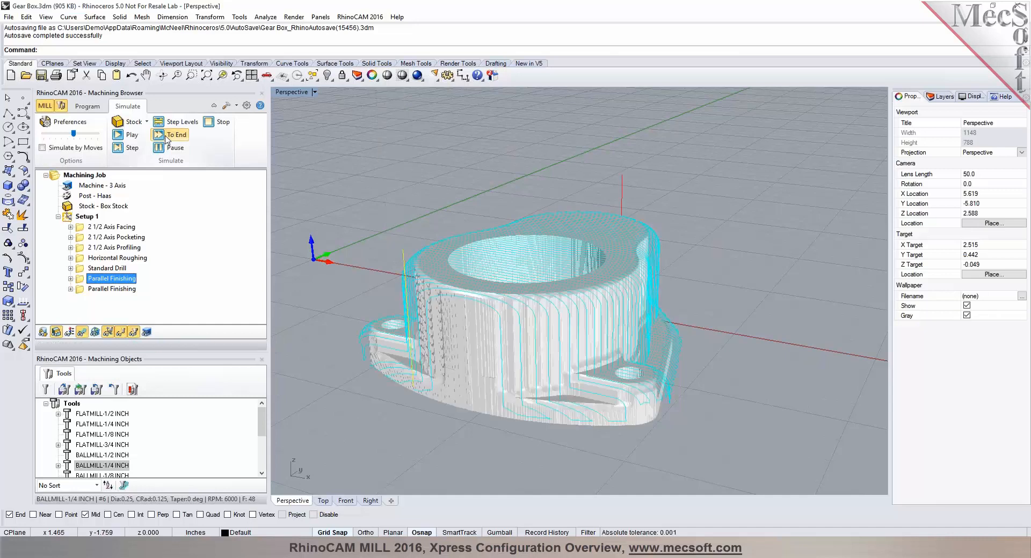
left_click(111, 288)
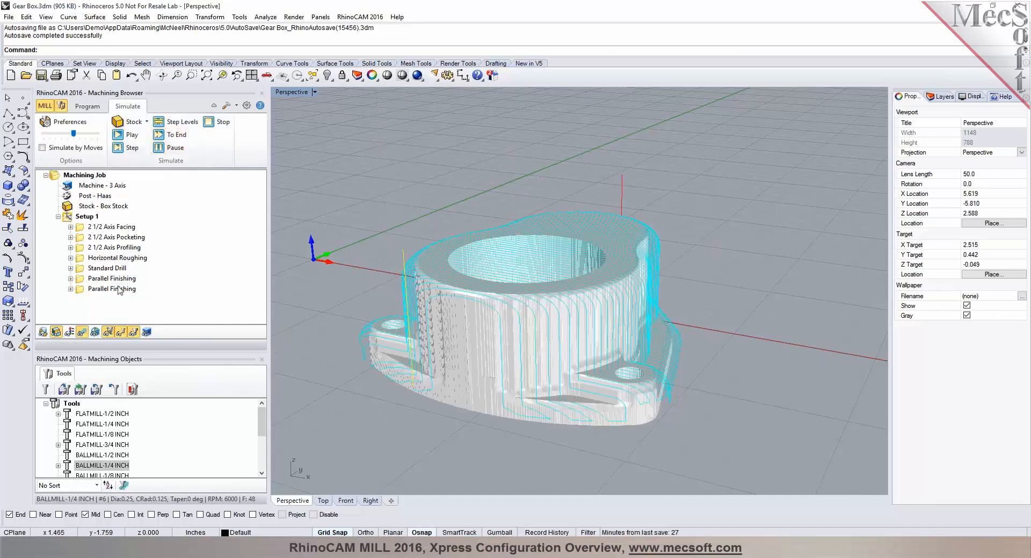
left_click(160, 140)
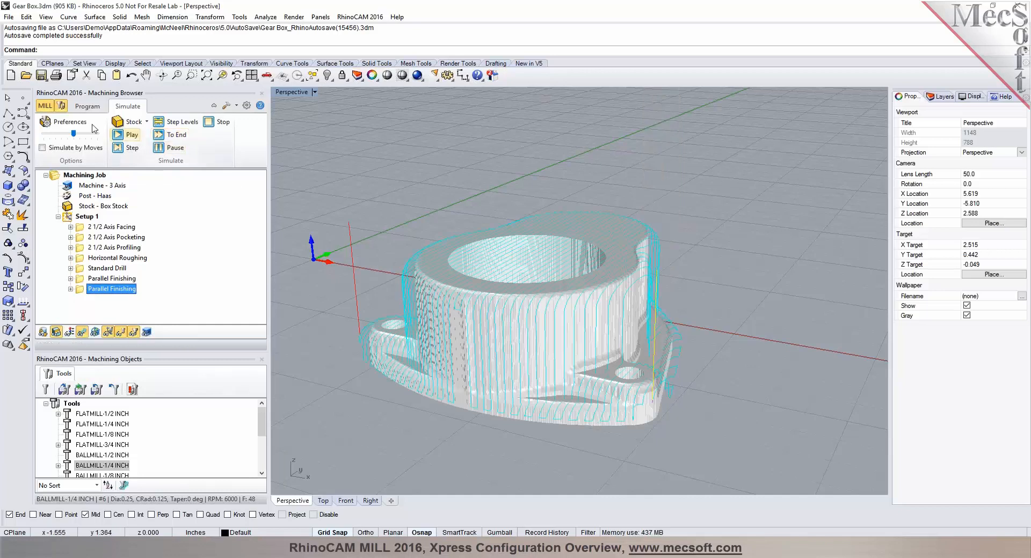
Start another 2 1/2 Axis Profiling operation and chain-select the flange's outer bottom edge as its machining region
left_click(87, 107)
left_click(156, 134)
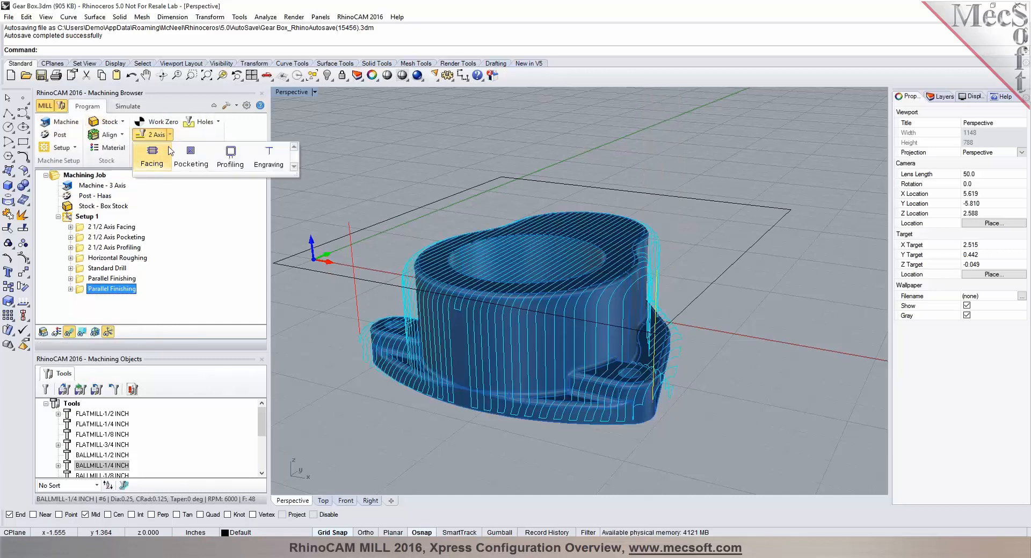
left_click(230, 157)
left_click(112, 337)
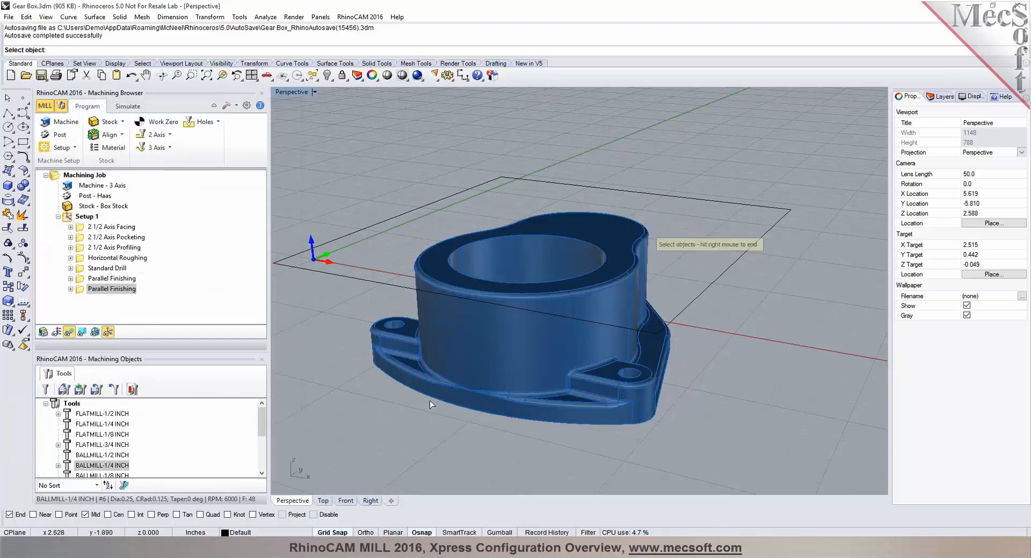
left_click(434, 399)
left_click(434, 399)
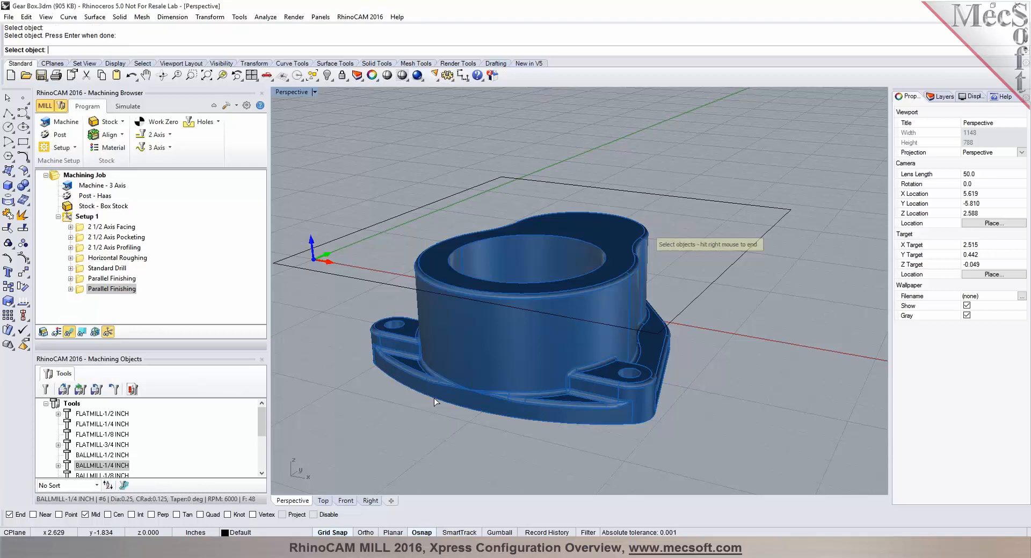
key("Return")
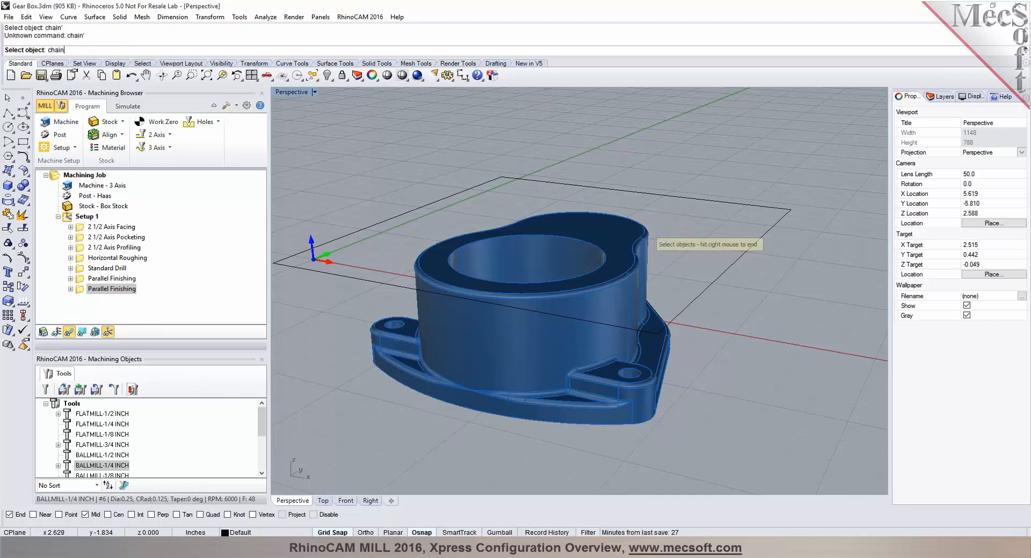
type("chain")
key("Return")
left_click(434, 400)
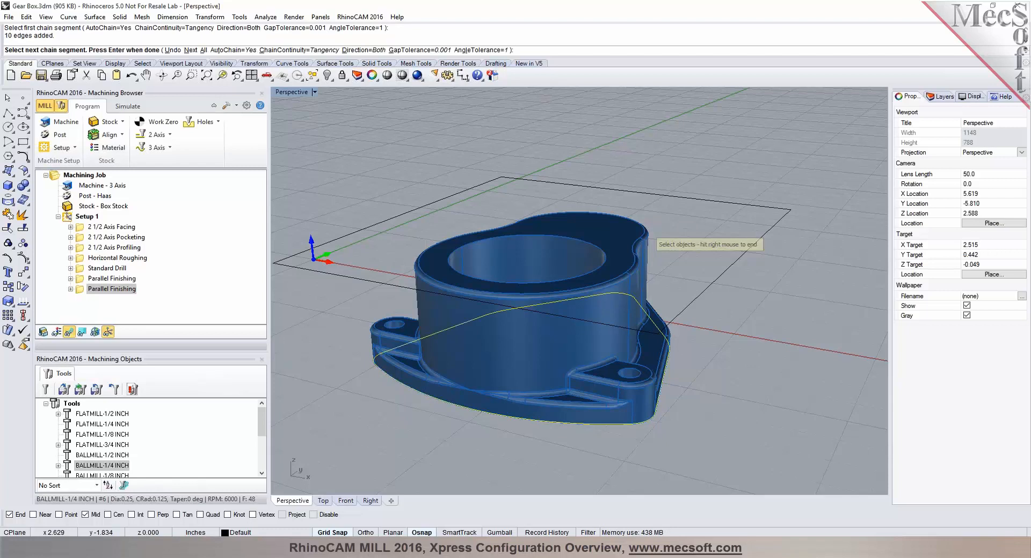
key("Return")
key("Return")
Choose FLATMILL-1/2 INCH as the tool for the new profiling operation
left_click(156, 140)
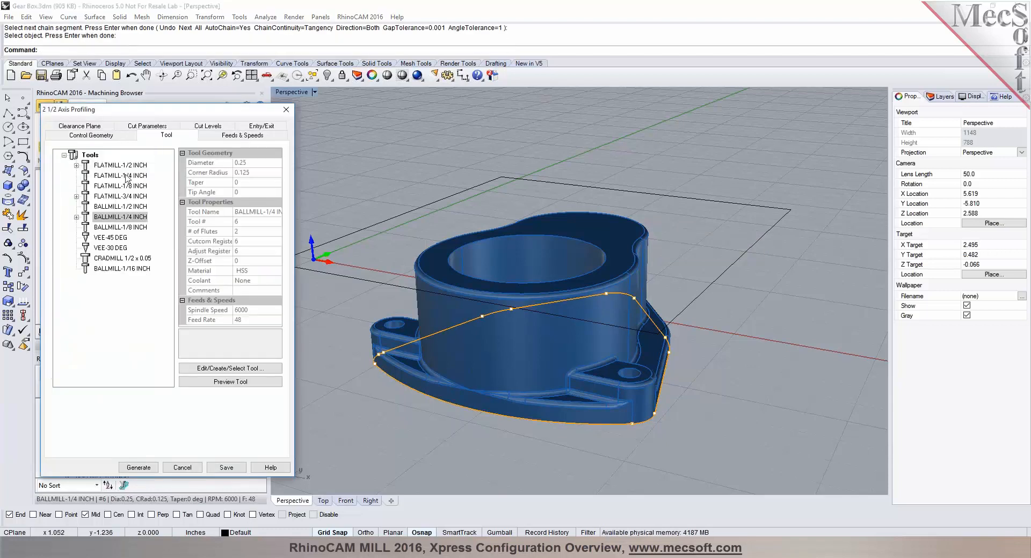
left_click(118, 169)
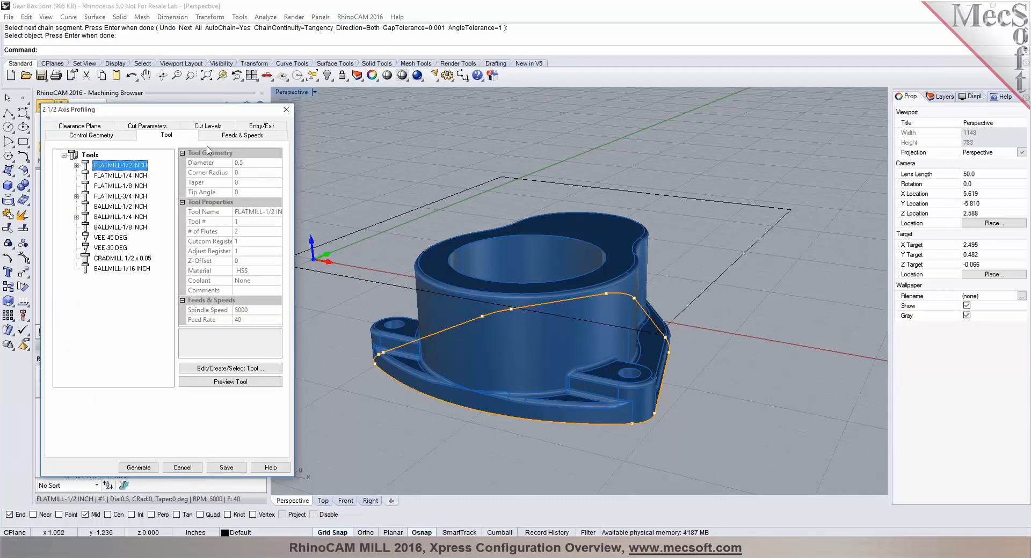
Set the new profiling operation to cut outside closed curves, check its feeds, cut levels and entry/exit settings, and generate the toolpath
left_click(222, 136)
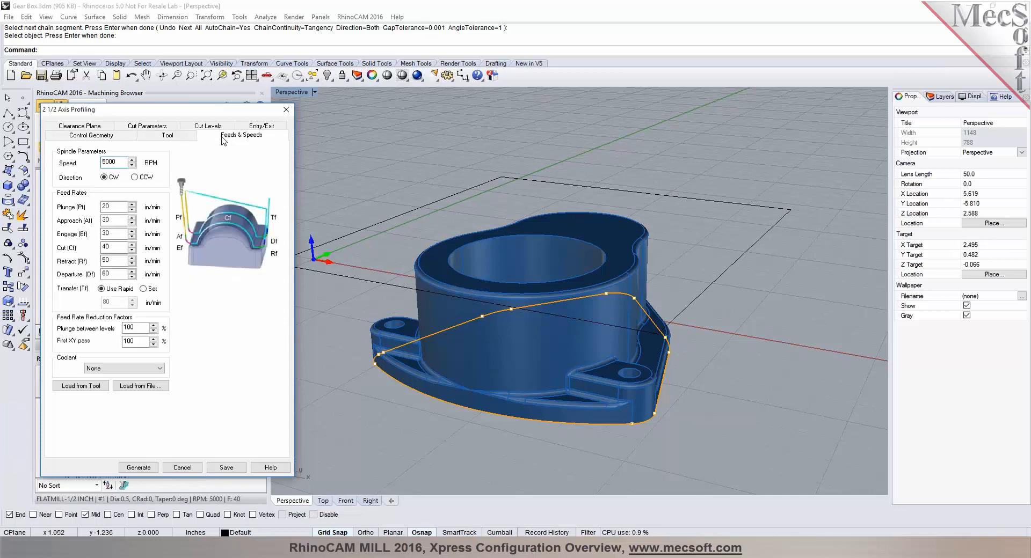
left_click(138, 128)
left_click(80, 305)
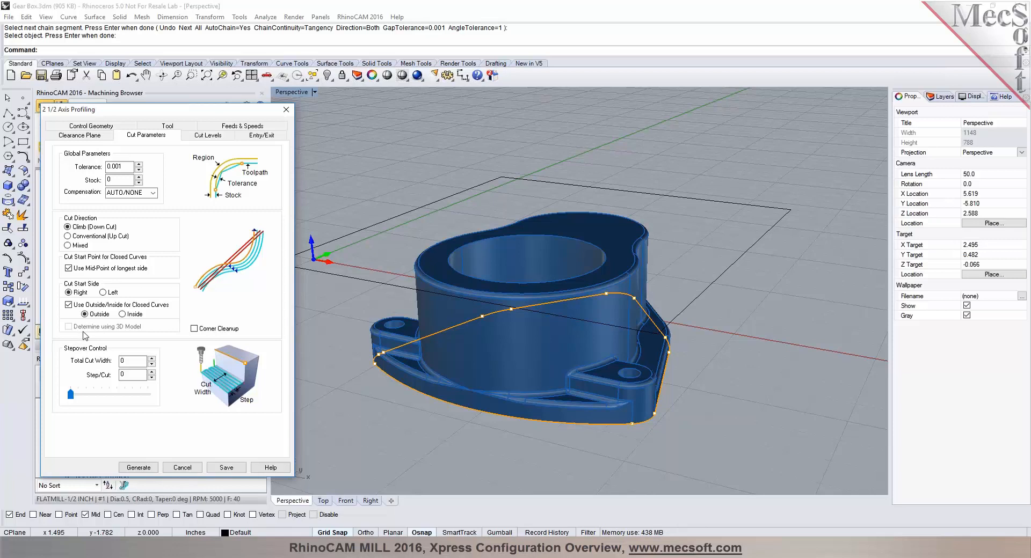
left_click(200, 137)
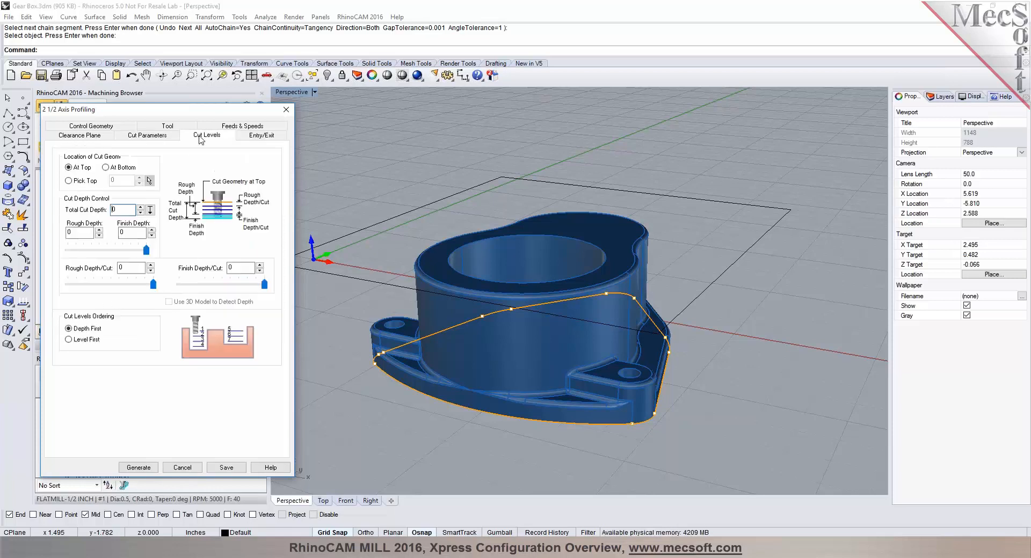
left_click(251, 138)
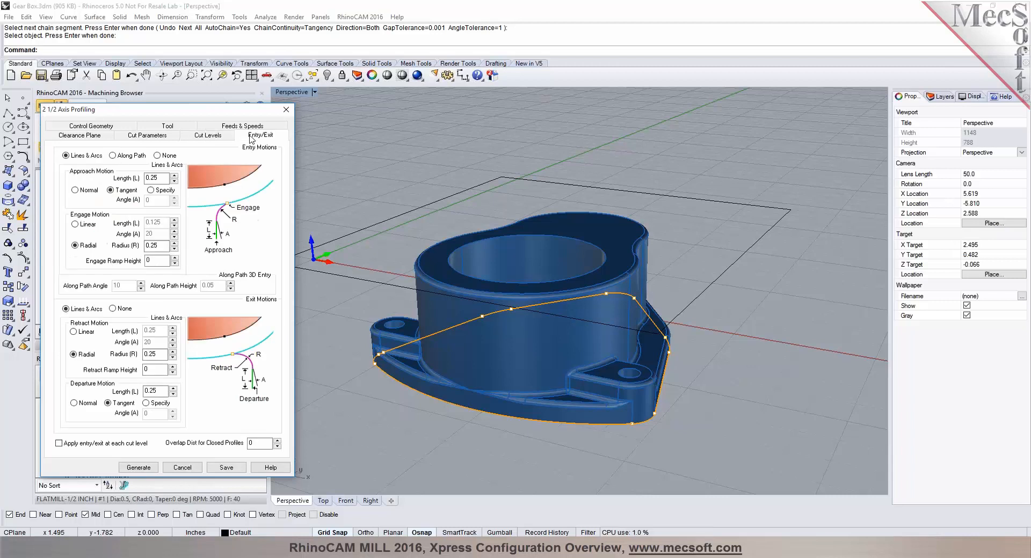
left_click(146, 469)
Simulate the final 2 1/2 Axis Profiling operation and inspect the machined part and its toolpath
left_click(124, 107)
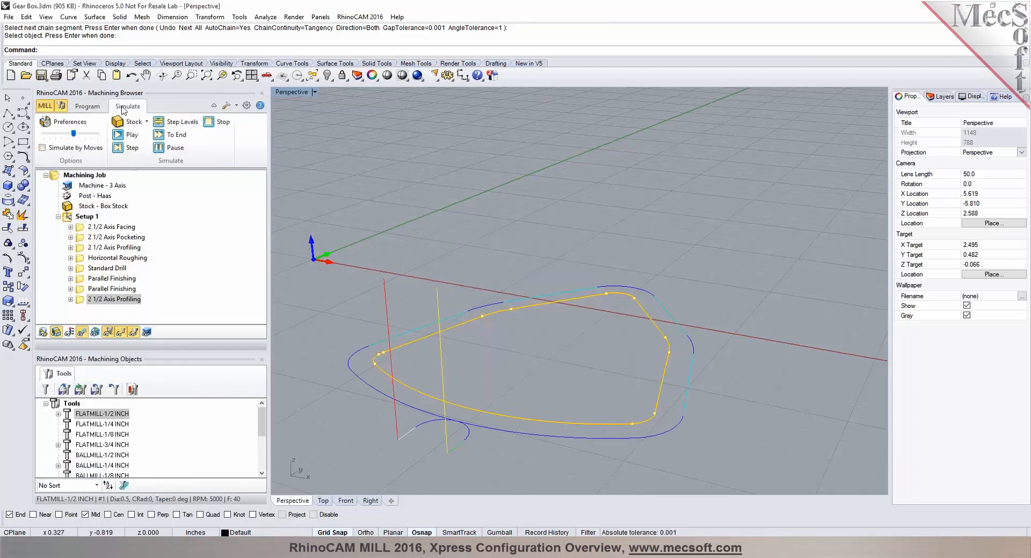
left_click(124, 138)
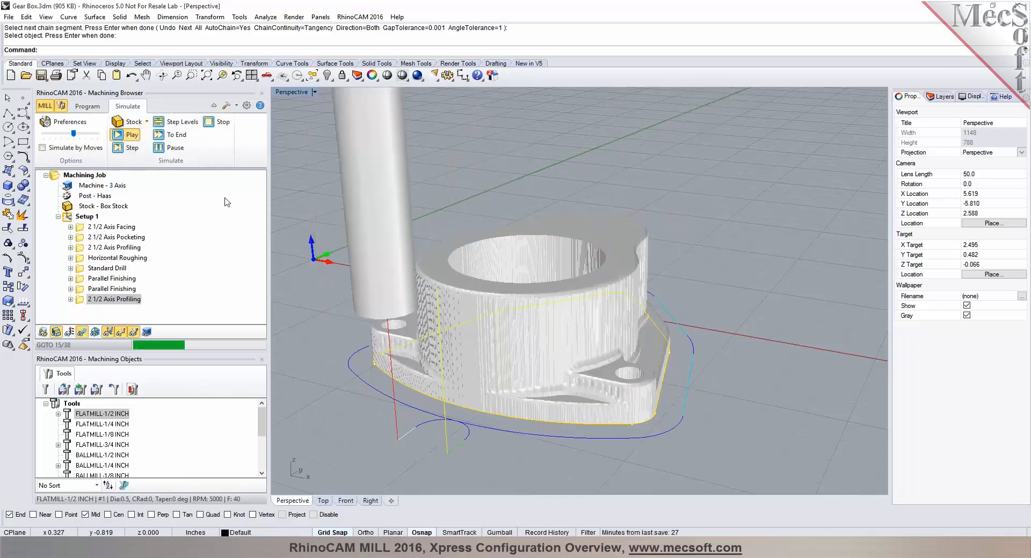
right_click_drag(592, 323, 579, 338)
scroll(577, 342, "down", 3)
scroll(577, 342, "up", 3)
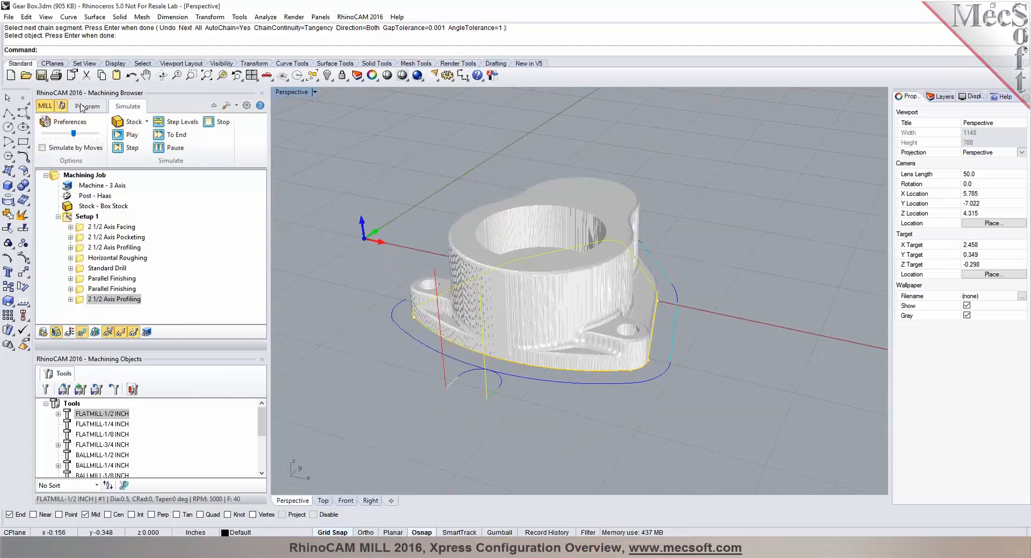
left_click(87, 106)
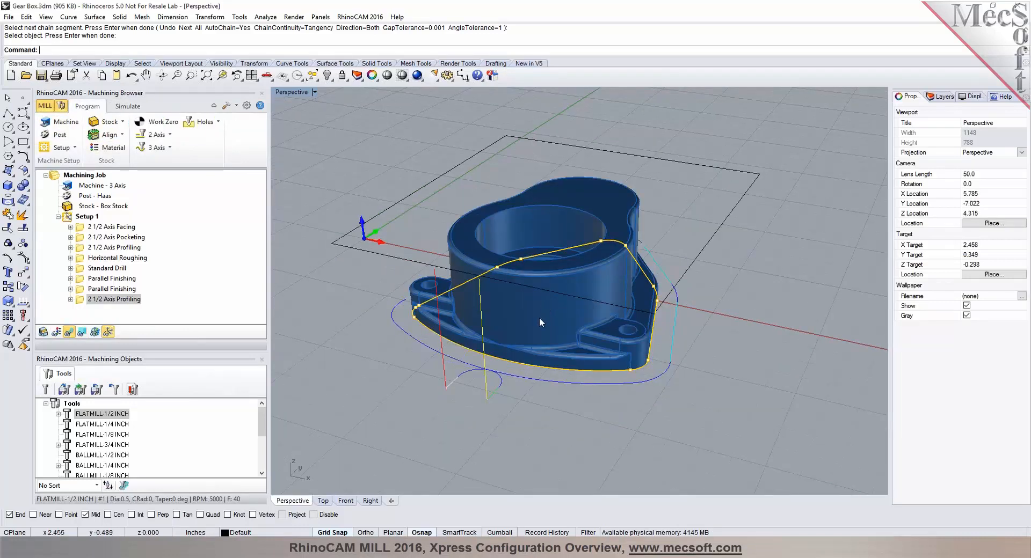
mouse_move(540, 334)
right_mouse_down()
mouse_move(542, 357)
mouse_move(543, 324)
mouse_move(541, 336)
right_mouse_up()
scroll(528, 275, "up", 2)
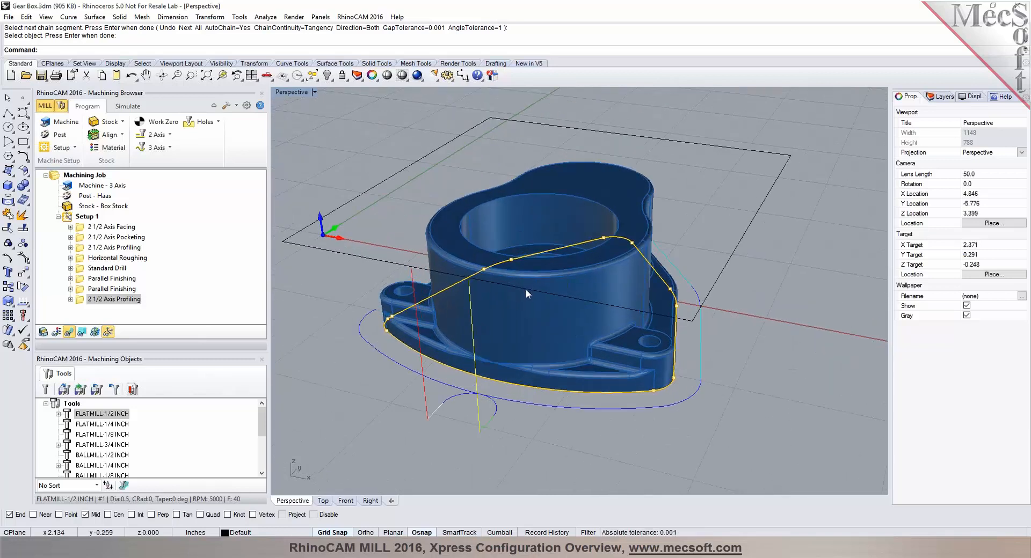
right_click_drag(516, 256, 514, 241)
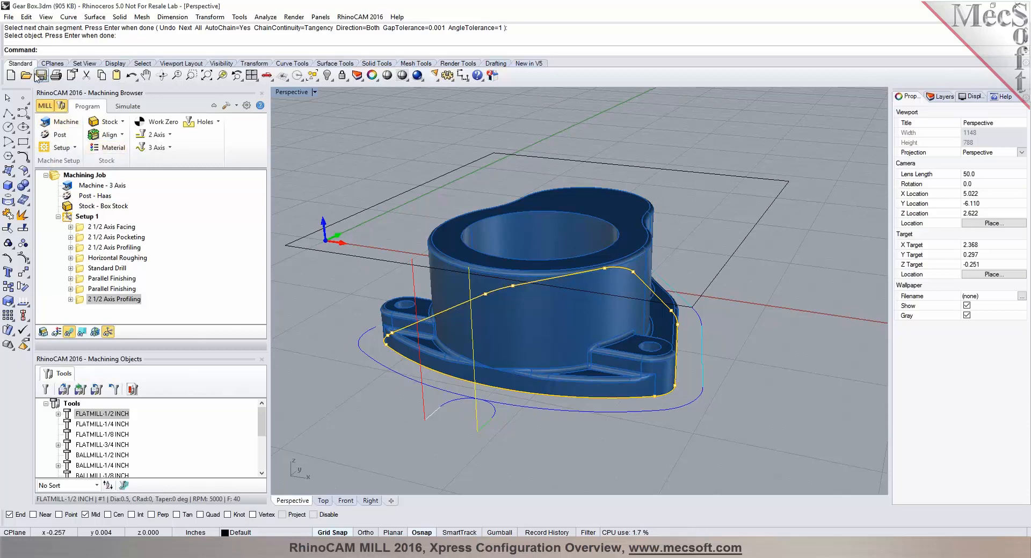
Try to post-process Setup 1, then view the simulated stock again and return to programming mode
right_click(85, 216)
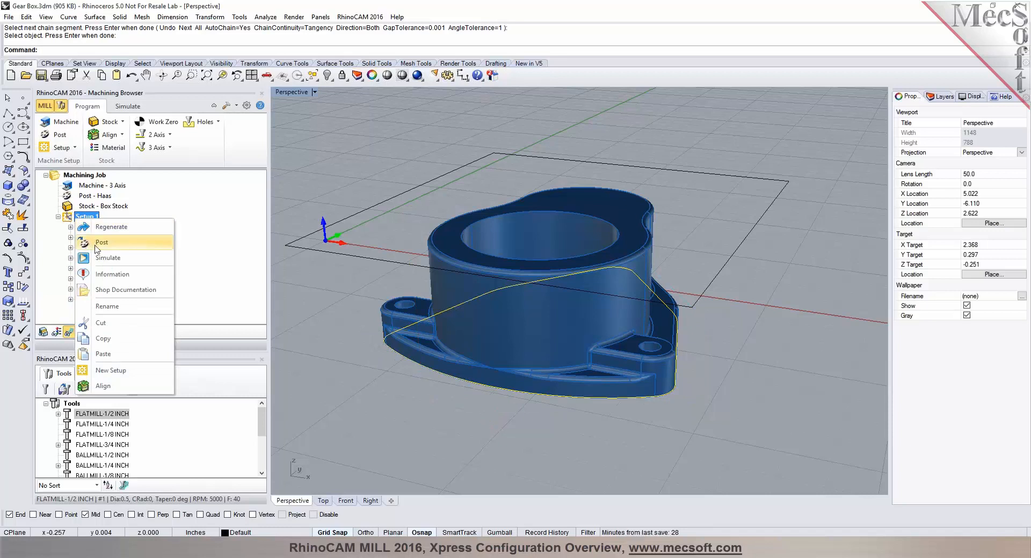
left_click(98, 245)
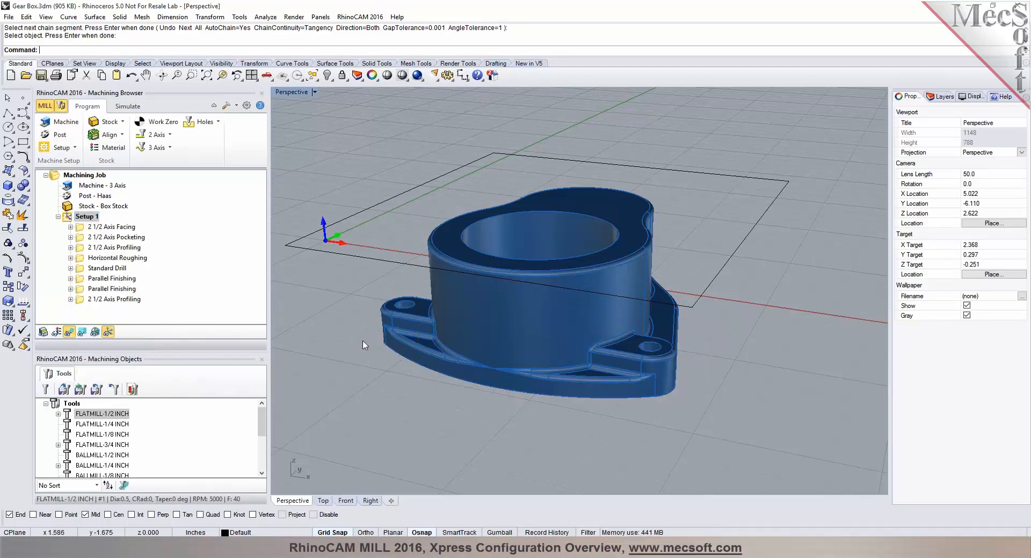
left_click(128, 107)
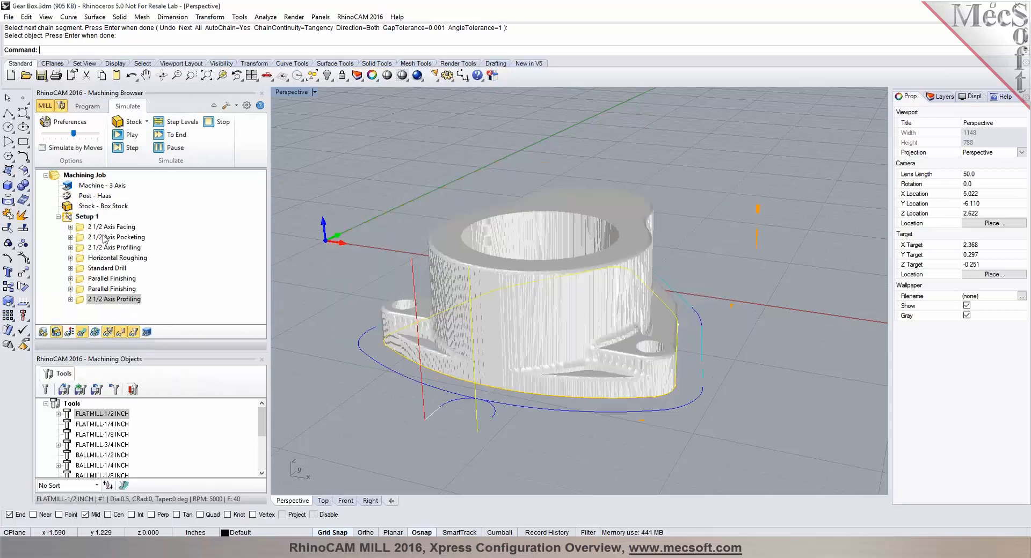
left_click(87, 106)
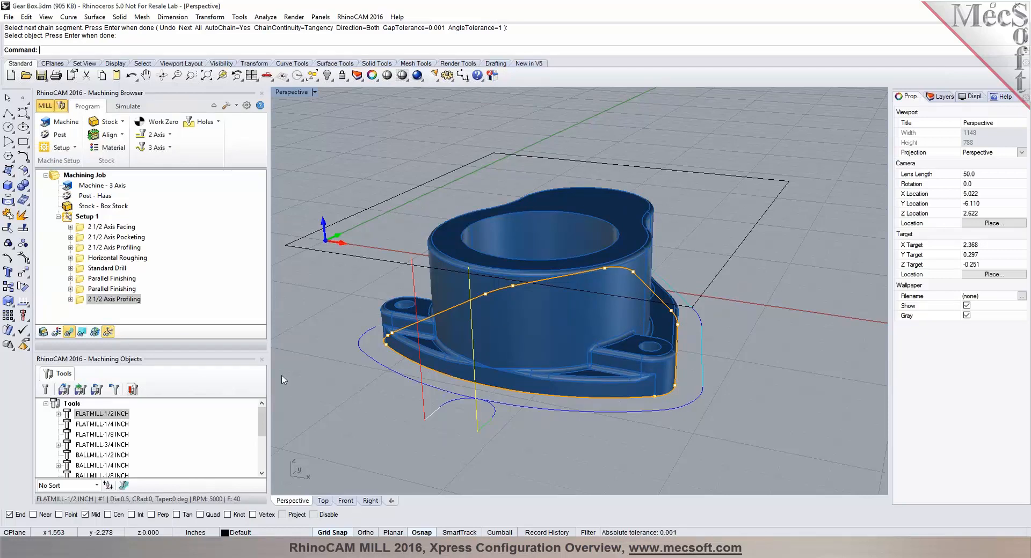
Expand the final 2 1/2 Axis Profiling operation and open its toolpath in the Toolpath Viewer
left_click(70, 289)
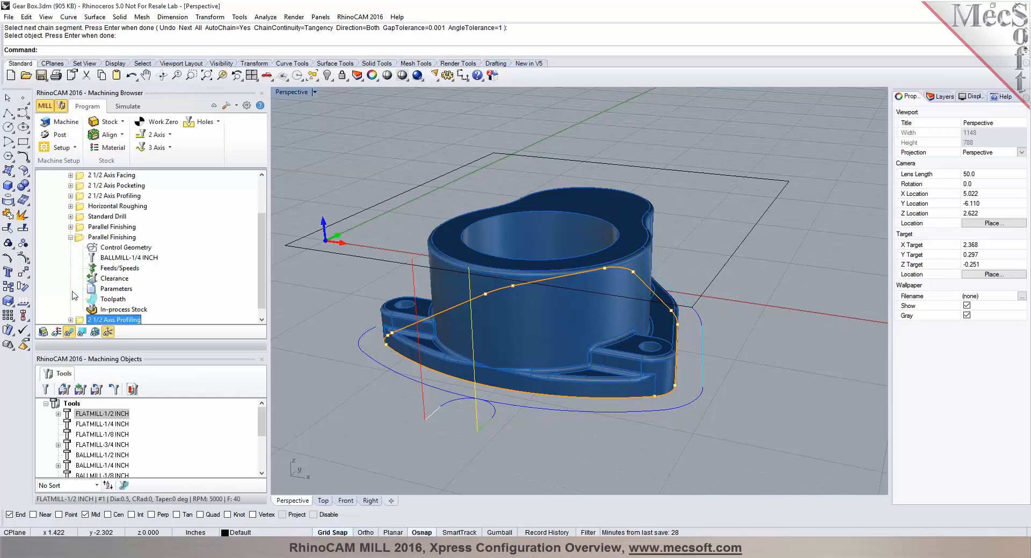
left_click(71, 319)
scroll(80, 198, "up", 2)
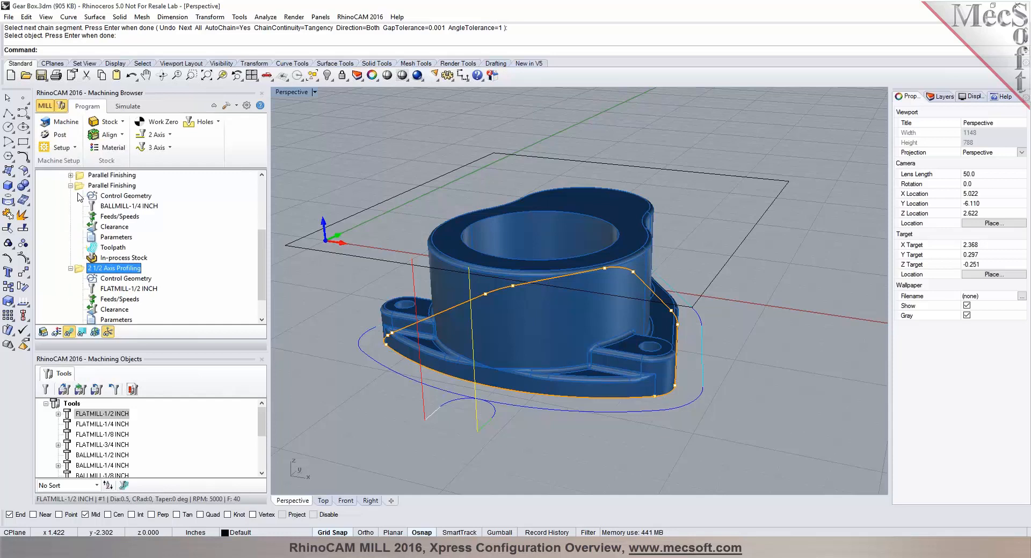
left_click(70, 216)
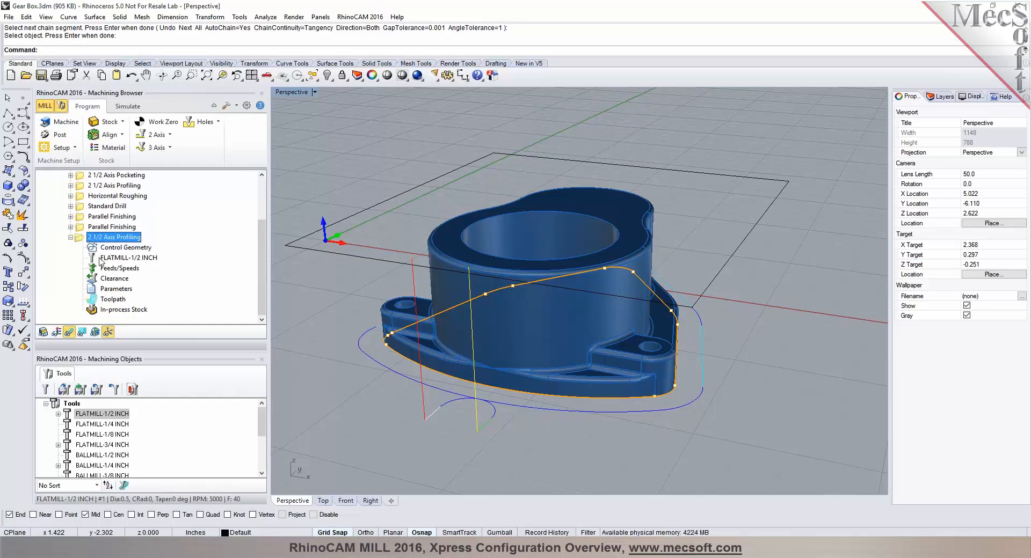
double_click(96, 301)
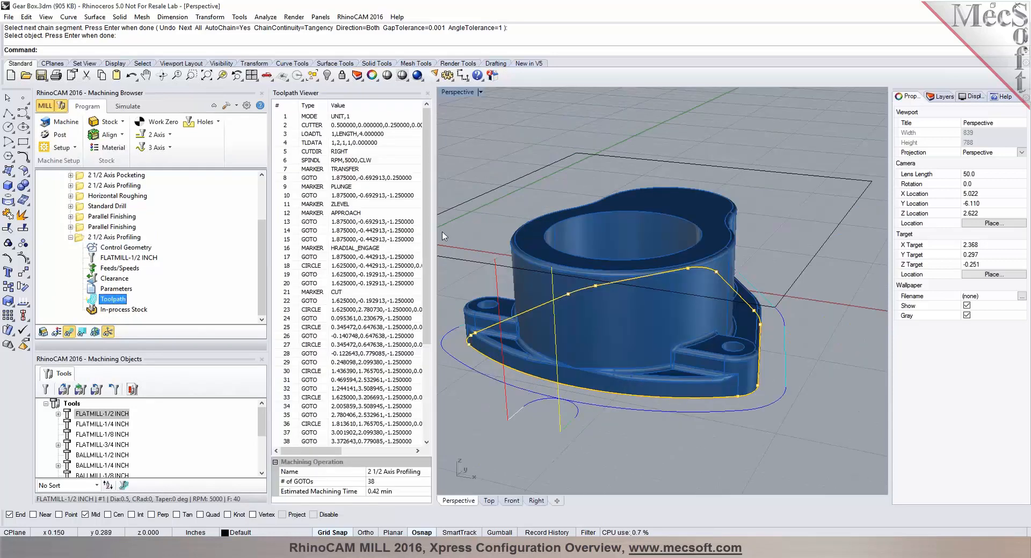
Step through the profiling toolpath's motions from approach to the end of the cut, and close the Toolpath Viewer
left_click(388, 178)
left_click(388, 196)
left_click(395, 239)
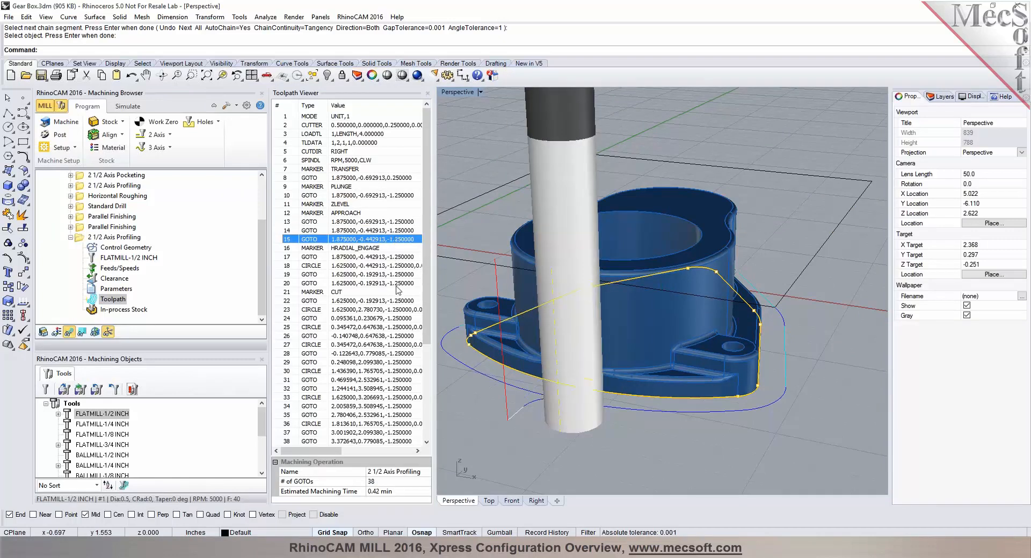
left_click(379, 283)
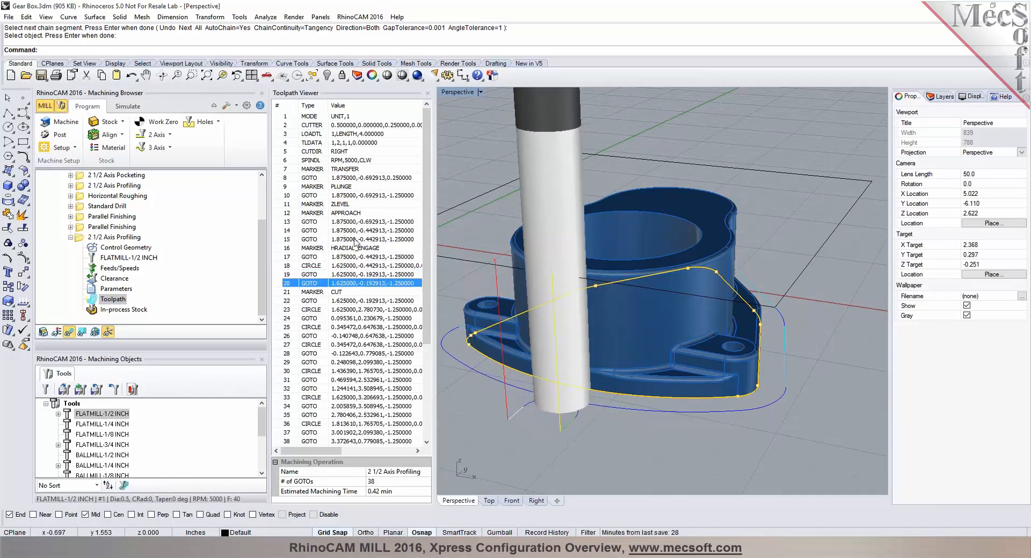
left_click(371, 327)
left_click(375, 345)
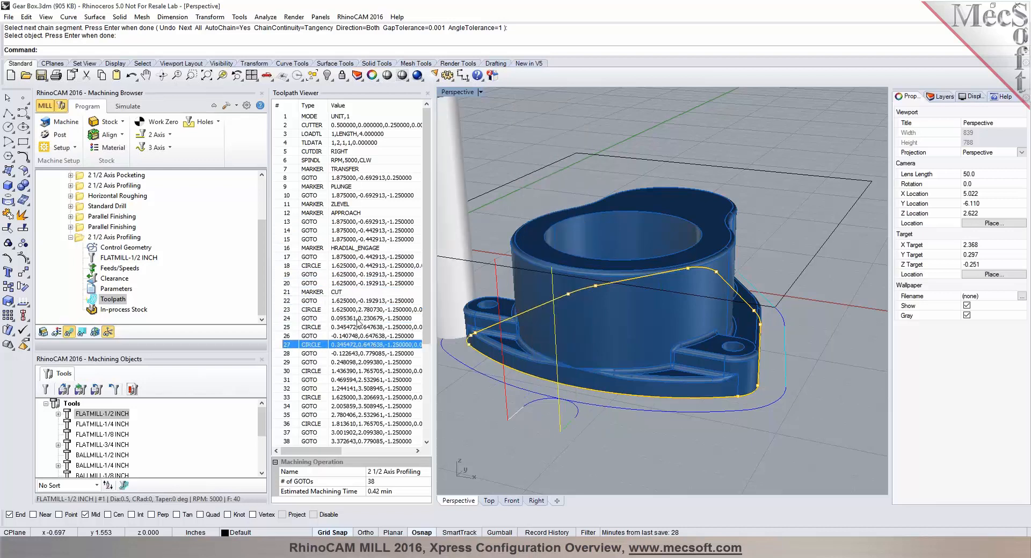
left_click(383, 371)
left_click(386, 398)
left_click(391, 424)
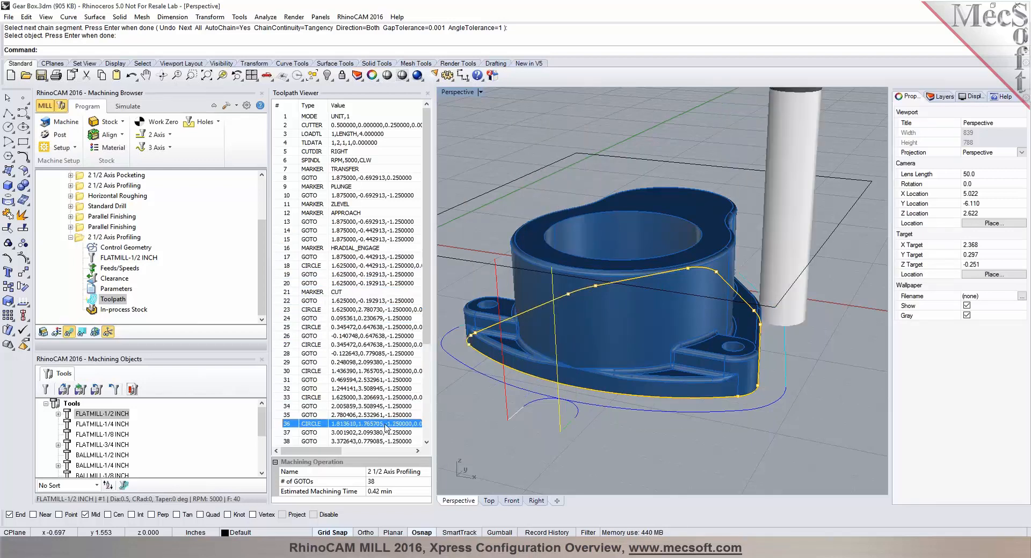
key("Down")
key("Down")
key("Down")
key("Down")
key("Down")
key("Down")
key("Down")
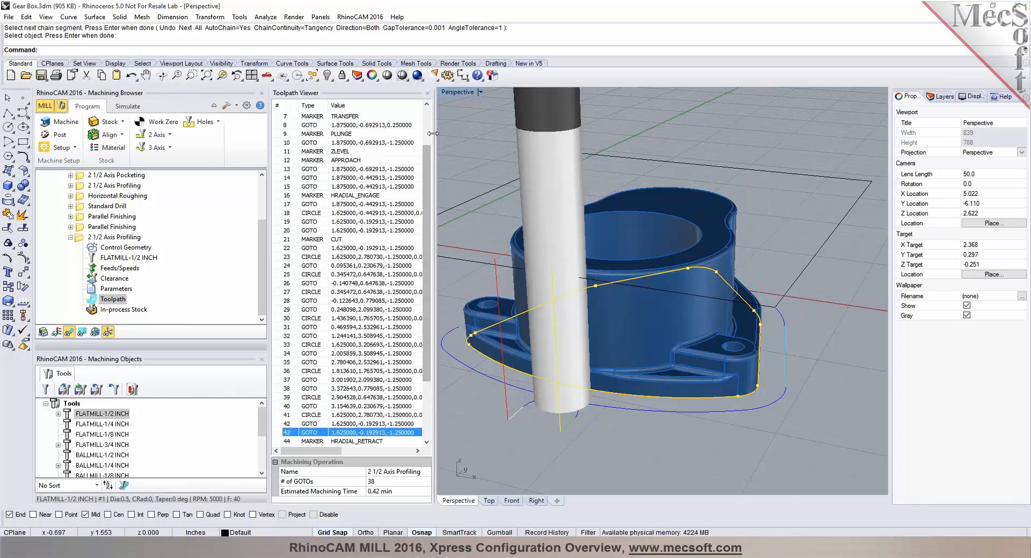
left_click(427, 94)
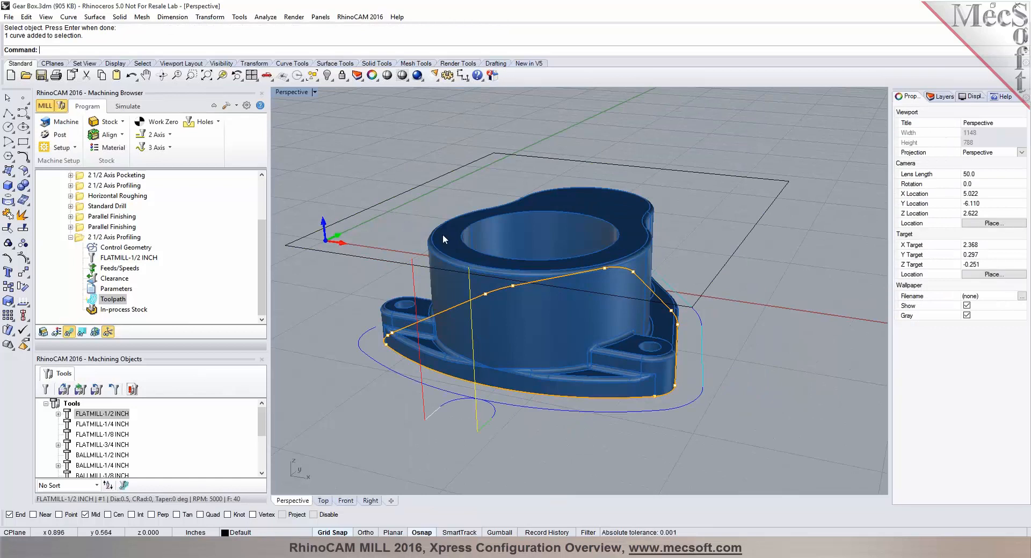
Open the RhinoCAM license registration and dismiss its closing message
left_click(352, 17)
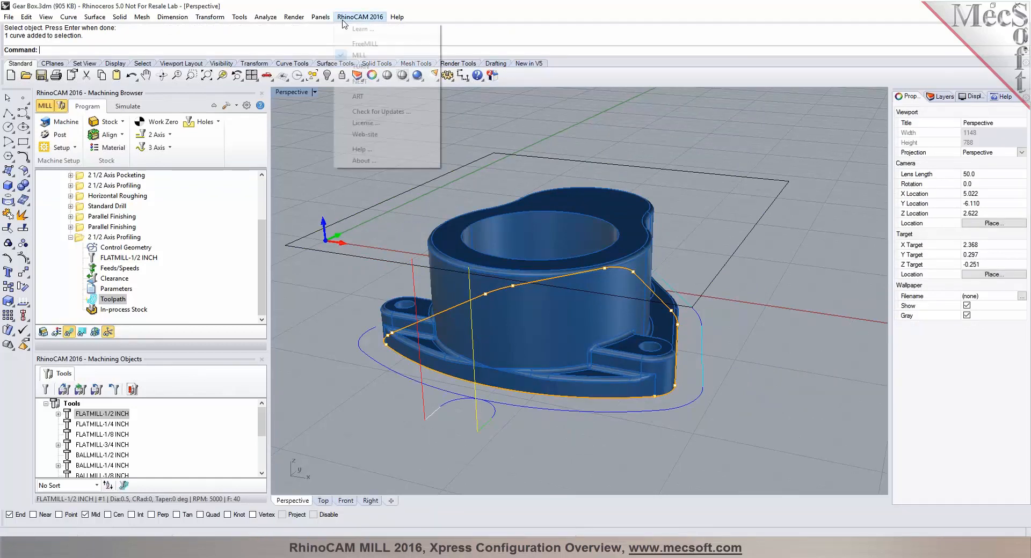
left_click(348, 123)
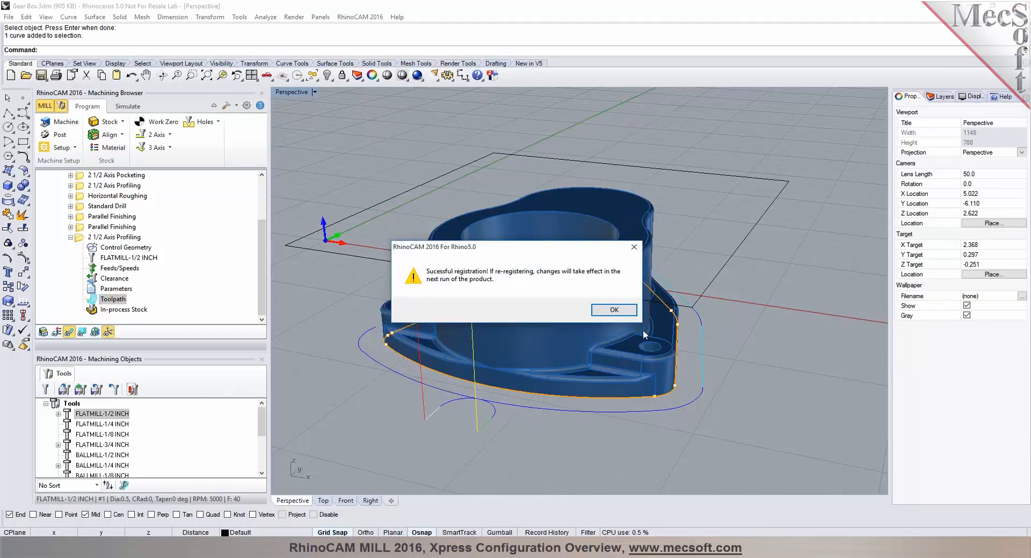
left_click(619, 314)
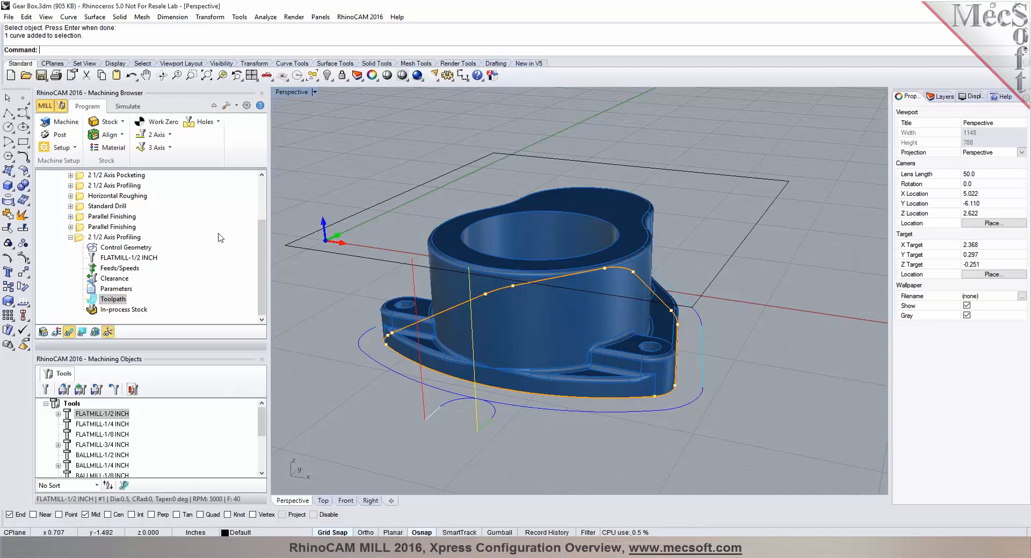
Review the available 2 Axis and 3 Axis machining methods without starting one
left_click(171, 136)
left_click(169, 148)
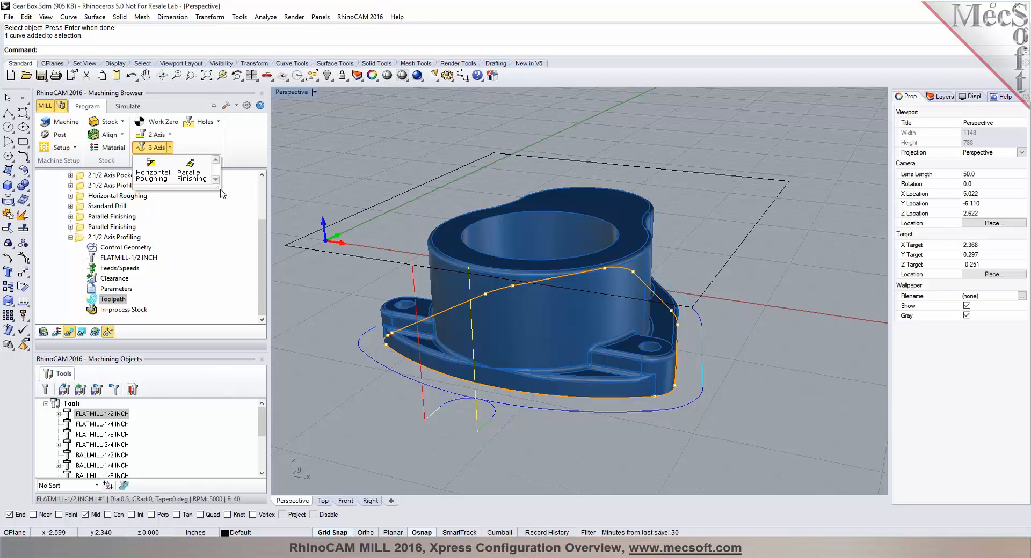
left_click(421, 158)
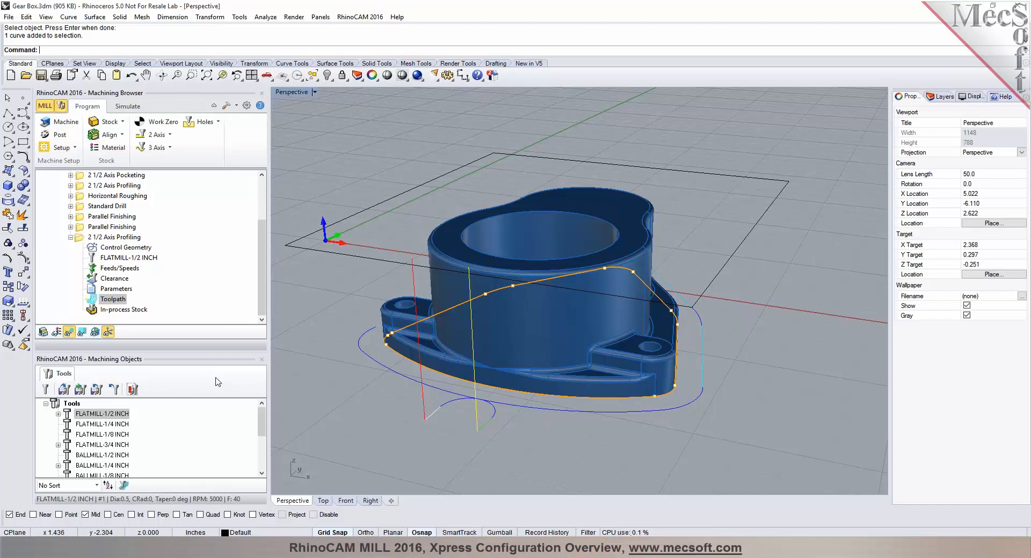
Collapse the profiling operation and review Setup 1's machining operations information, including the total machine time
left_click(70, 237)
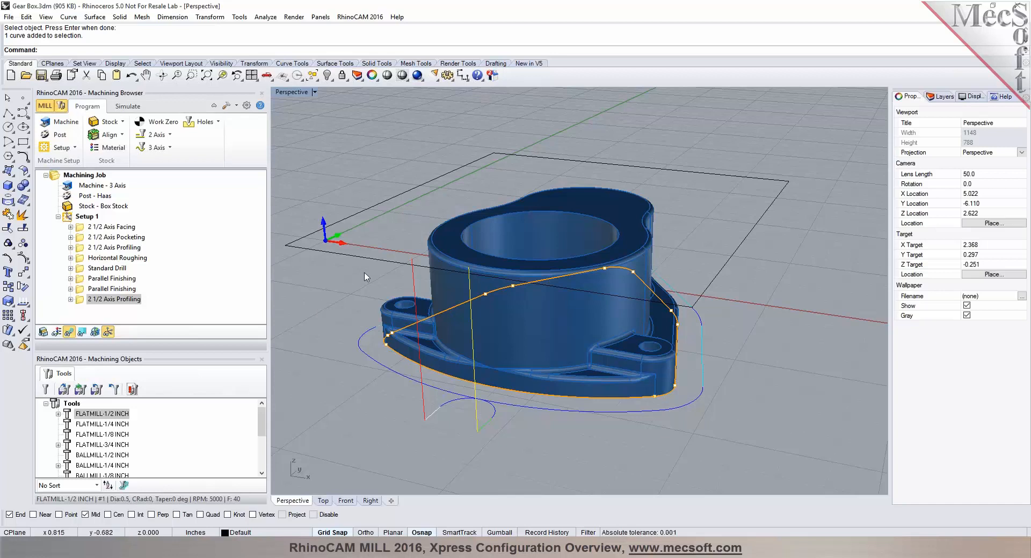
left_click(87, 217)
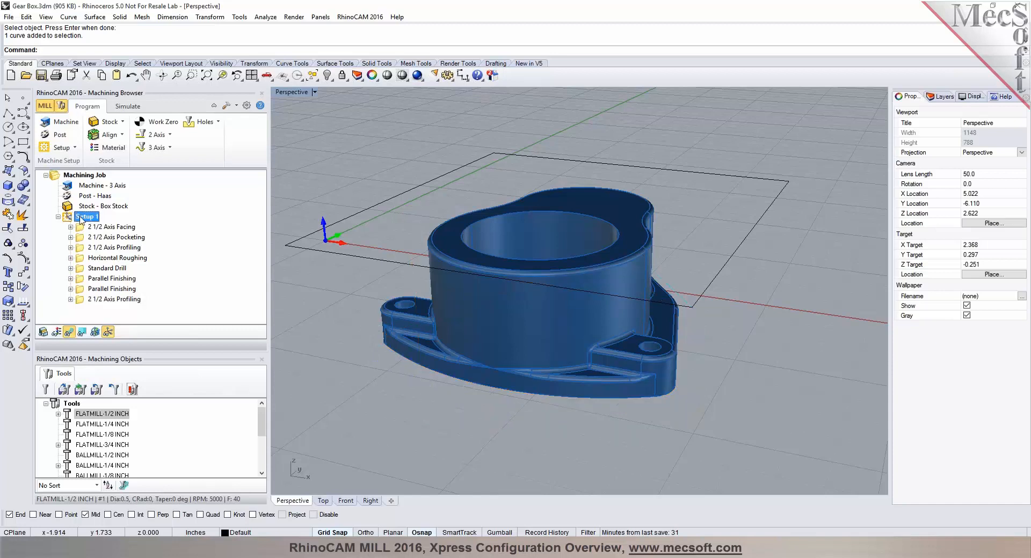
right_click(78, 217)
left_click(113, 273)
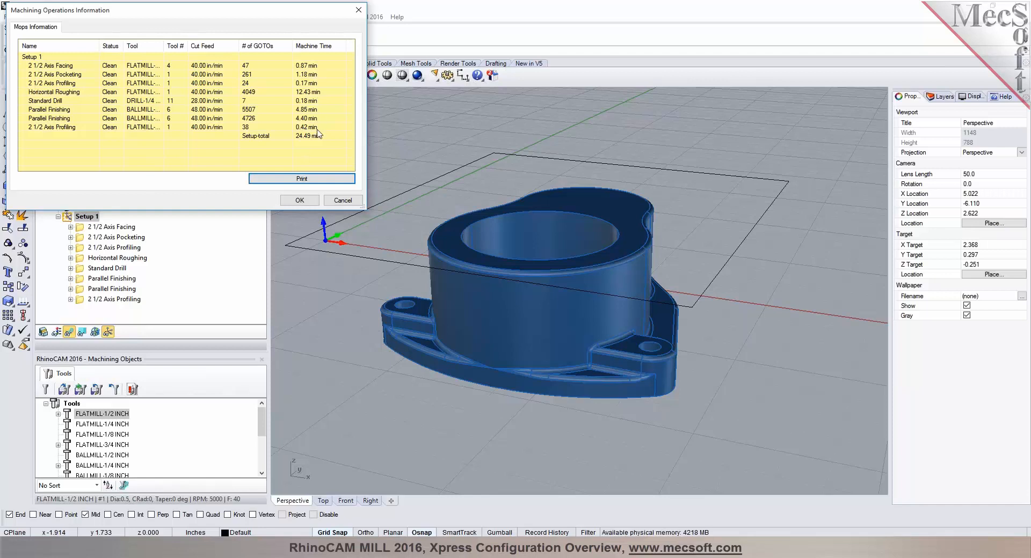
left_click(318, 138)
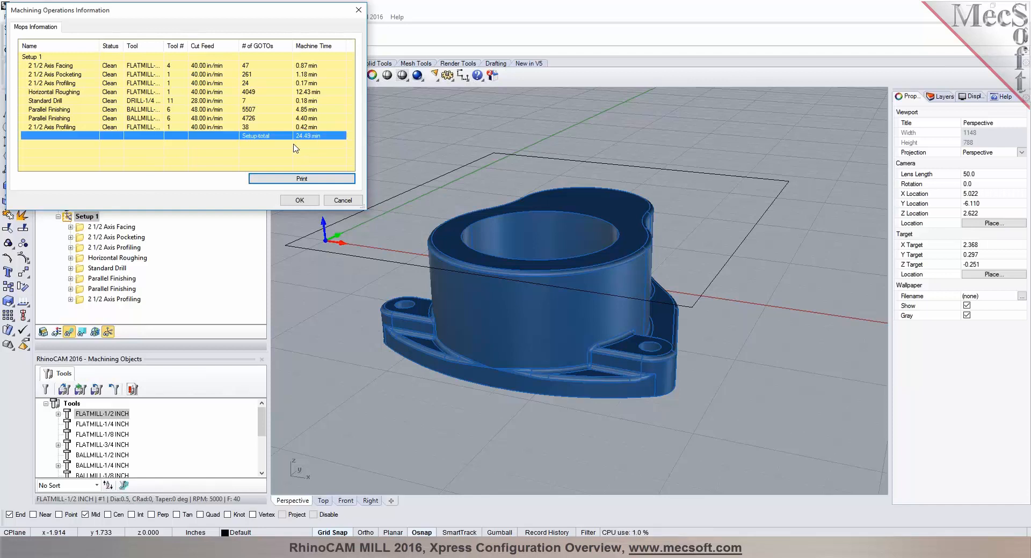
left_click(299, 200)
Generate shop documentation for Setup 1 using Template2 and save it as Gear Box.html, replacing the existing file
right_click(76, 217)
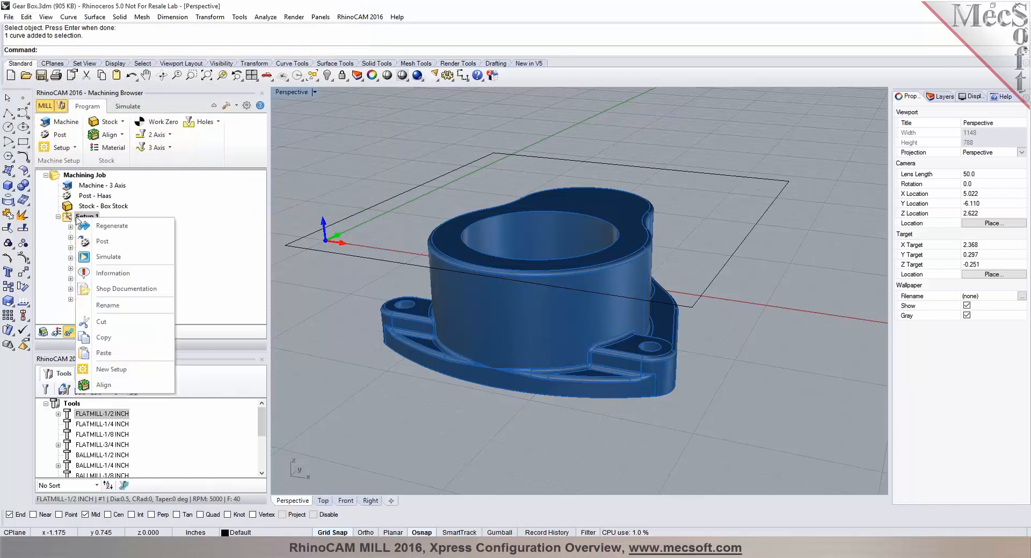
left_click(103, 290)
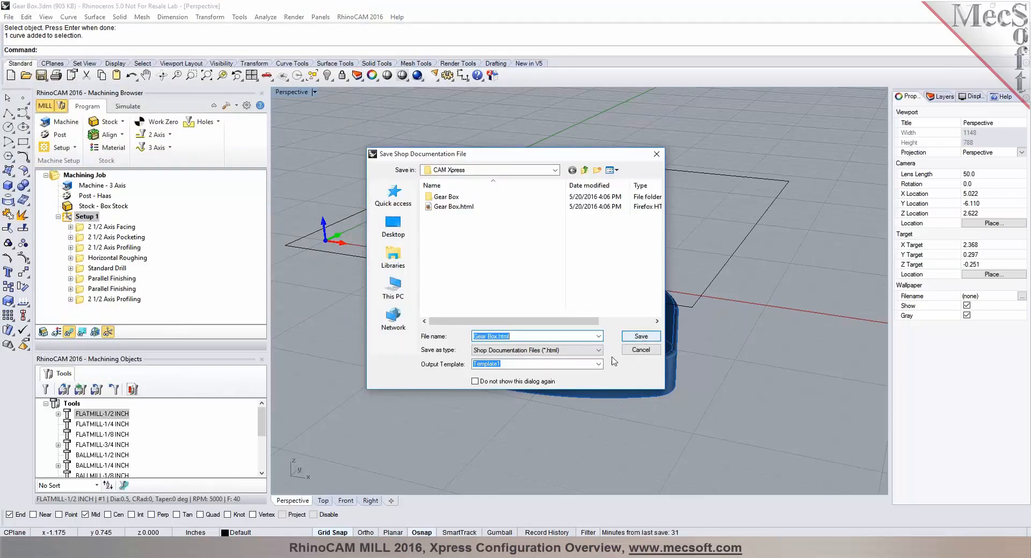
left_click(598, 364)
left_click(593, 382)
left_click(641, 336)
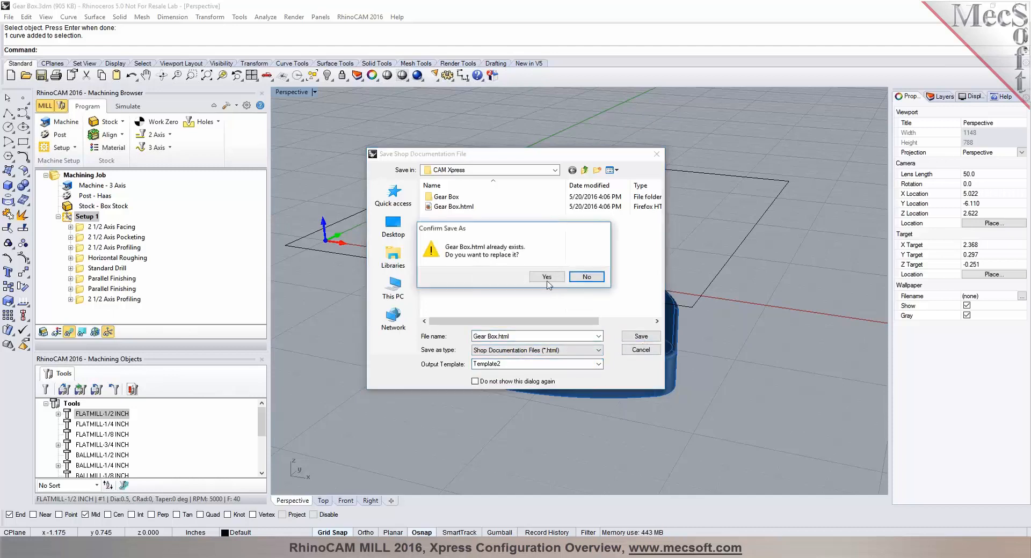
left_click(546, 277)
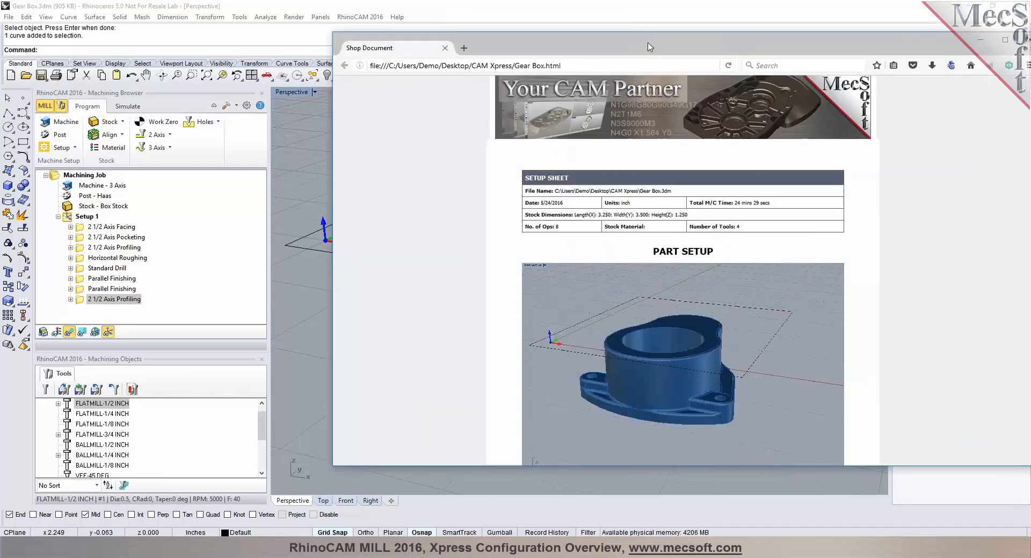
Review the shop document from the part setup and tool list through the last machining operation, and close it
scroll(655, 321, "down", 3)
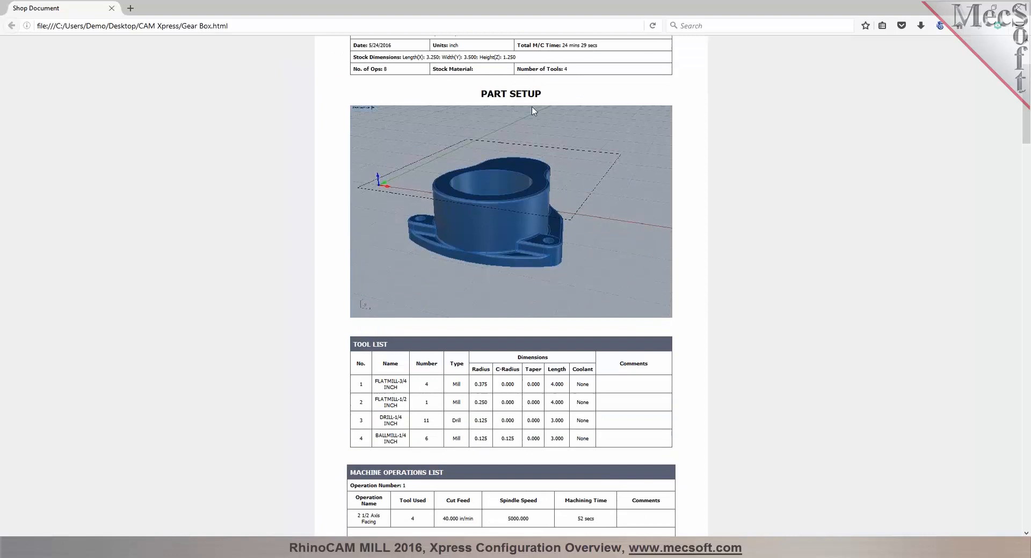
scroll(653, 207, "down", 8)
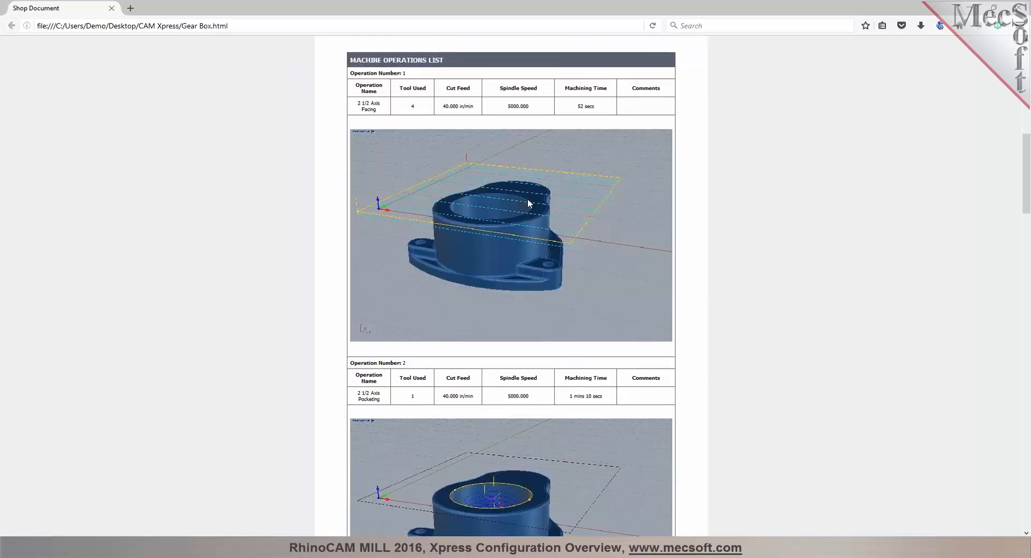
scroll(559, 240, "down", 10)
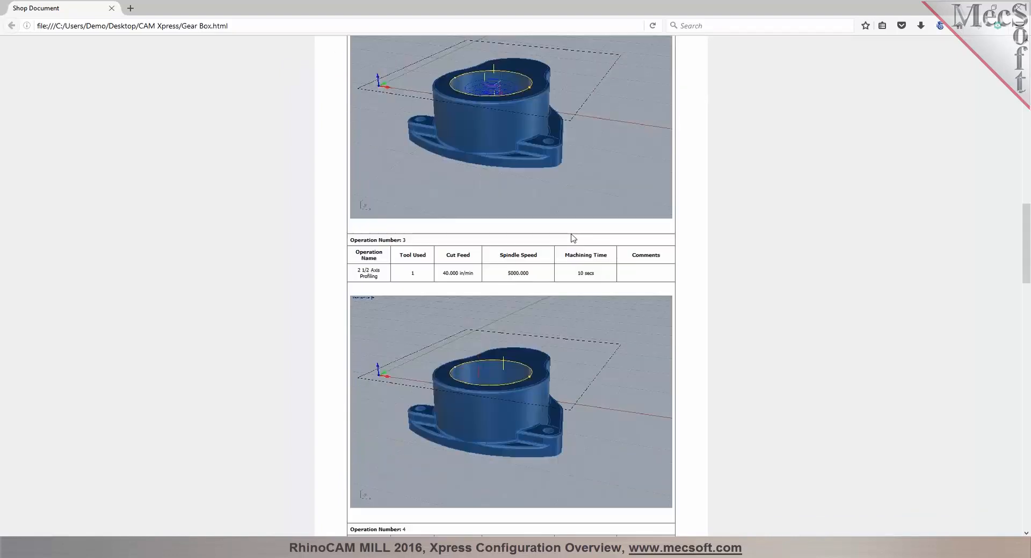
scroll(572, 238, "down", 13)
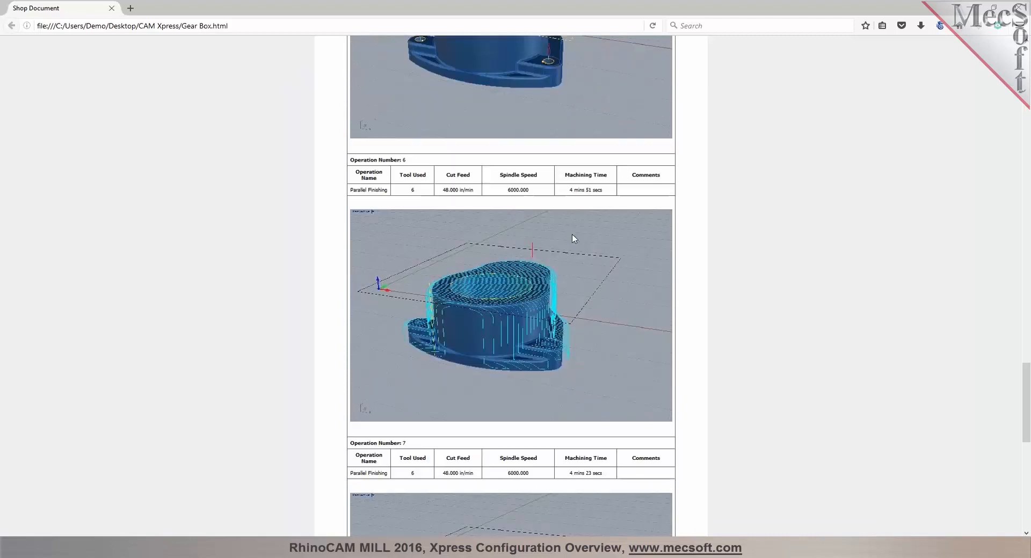
scroll(572, 237, "down", 8)
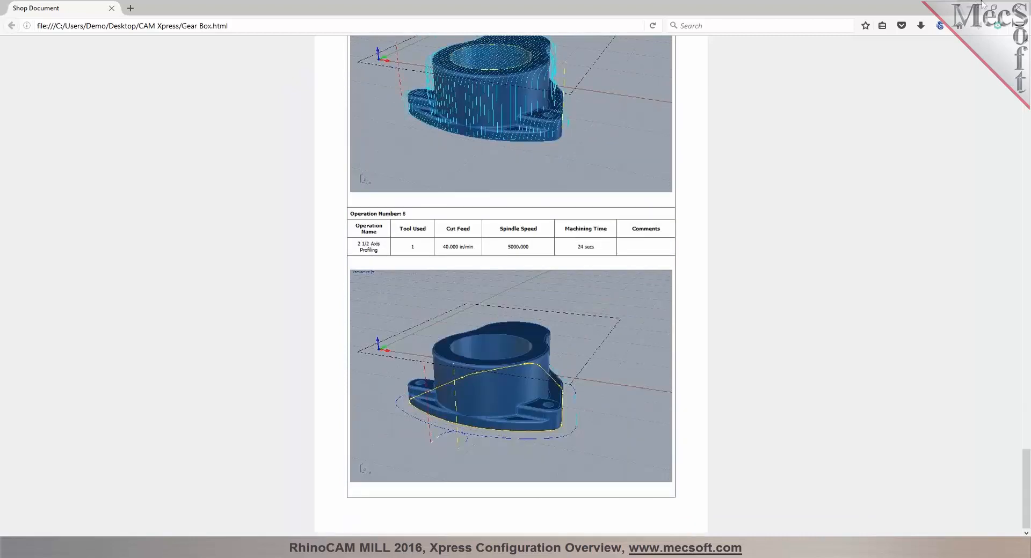
left_click(1018, 11)
Post-process Setup 1 with the Haas post to Gear Box_Setup 1.nc, overwriting the existing file
left_click(82, 216)
right_click(87, 217)
left_click(115, 241)
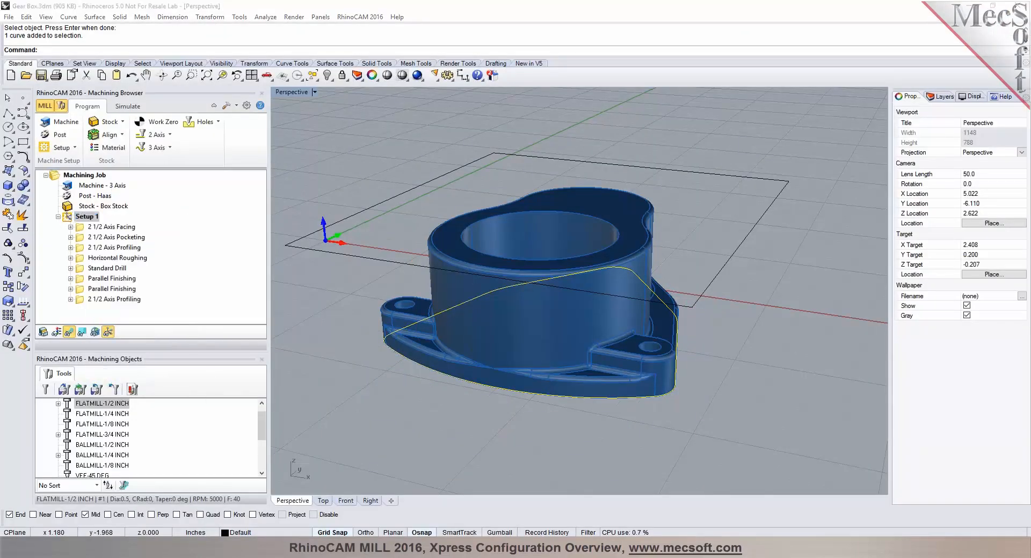
left_click(629, 340)
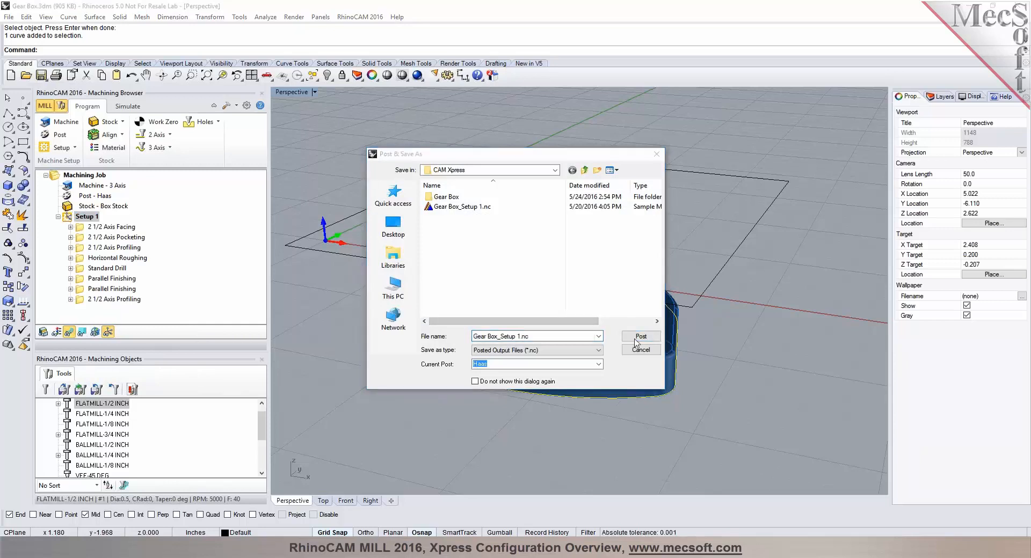
left_click(587, 277)
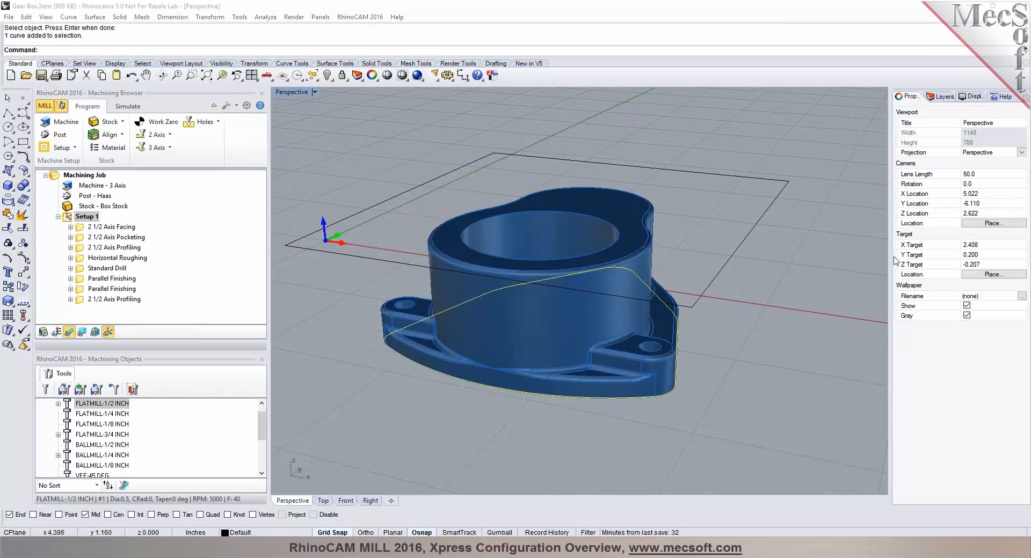
Bring the posted G-code into clear view and examine the facing operation's tool change and spindle speed lines
left_click_drag(842, 160, 512, 130)
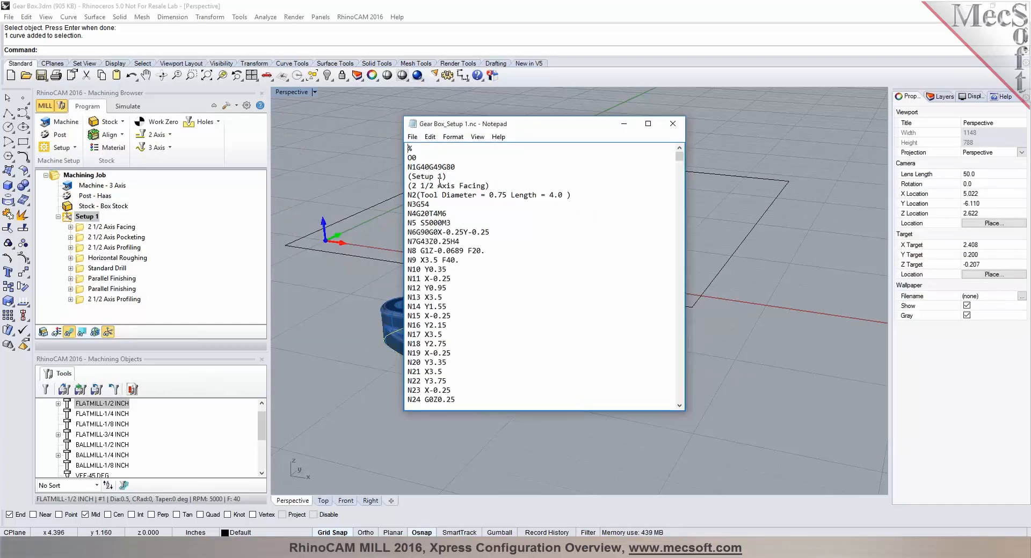
scroll(439, 185, "down", 1)
left_click_drag(450, 195, 400, 182)
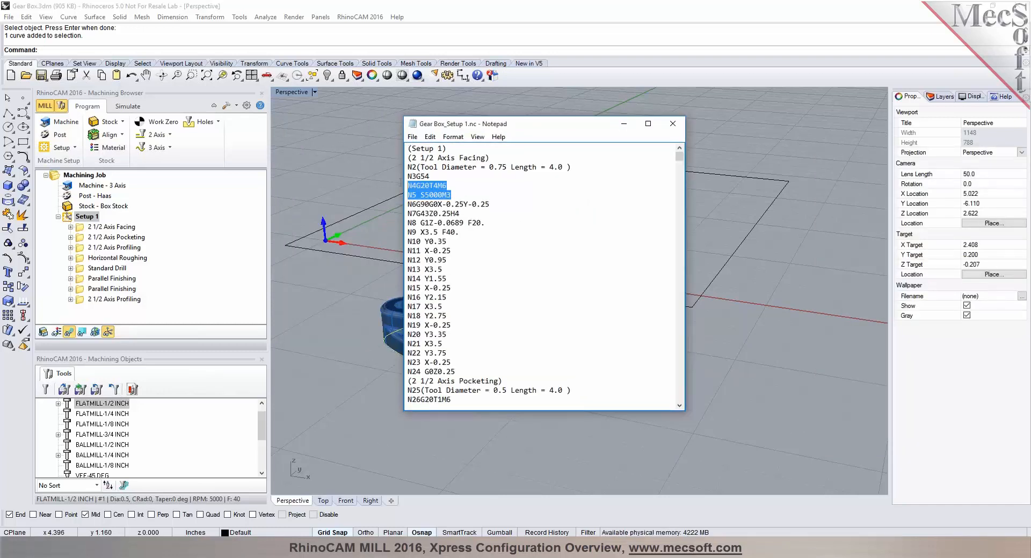
double_click(429, 176)
left_click(567, 195)
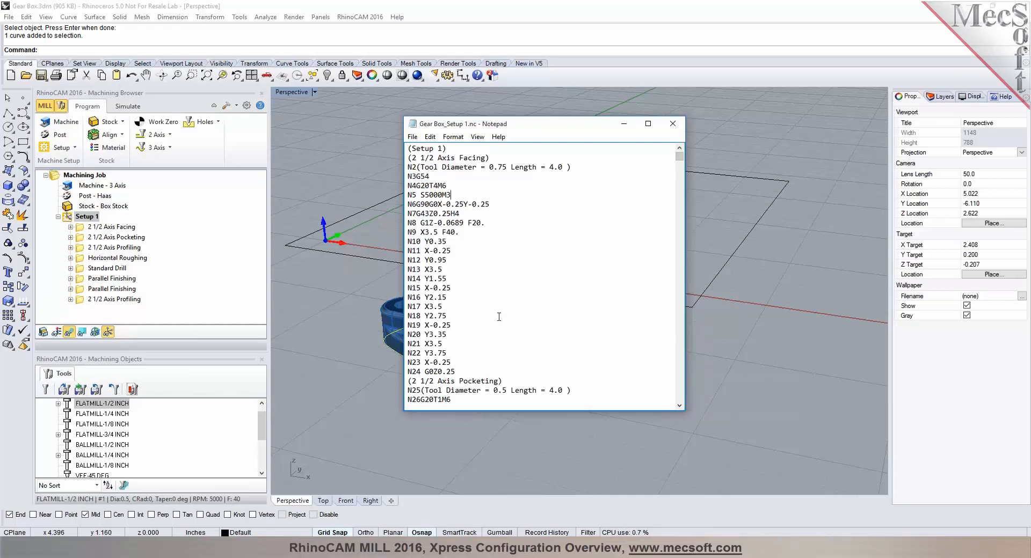
Look through the pocketing coordinates in the G-code, return to the beginning of the program, and close the file
scroll(472, 300, "down", 4)
left_click(459, 290)
scroll(460, 291, "down", 5)
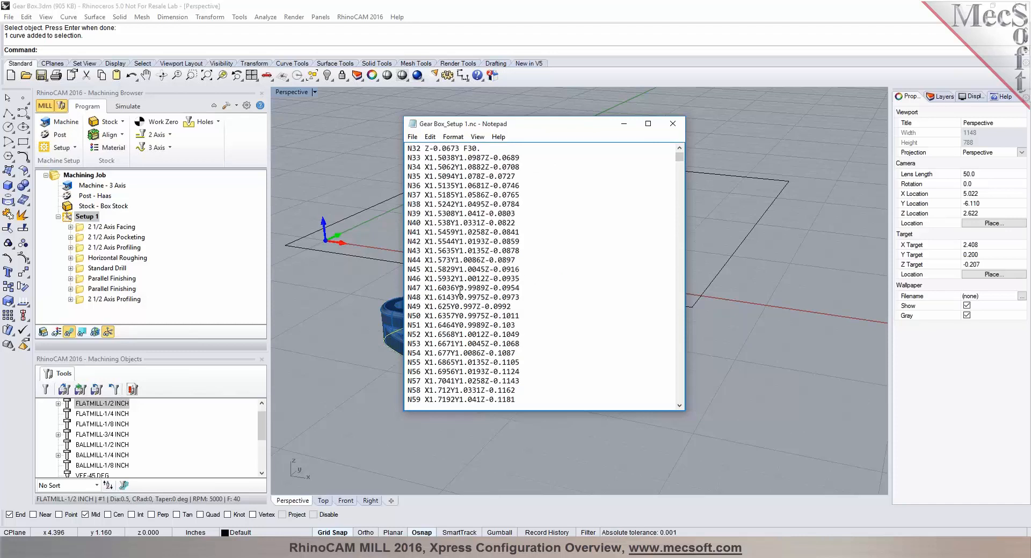
mouse_move(680, 161)
left_mouse_down()
mouse_move(681, 194)
mouse_move(687, 152)
left_mouse_up()
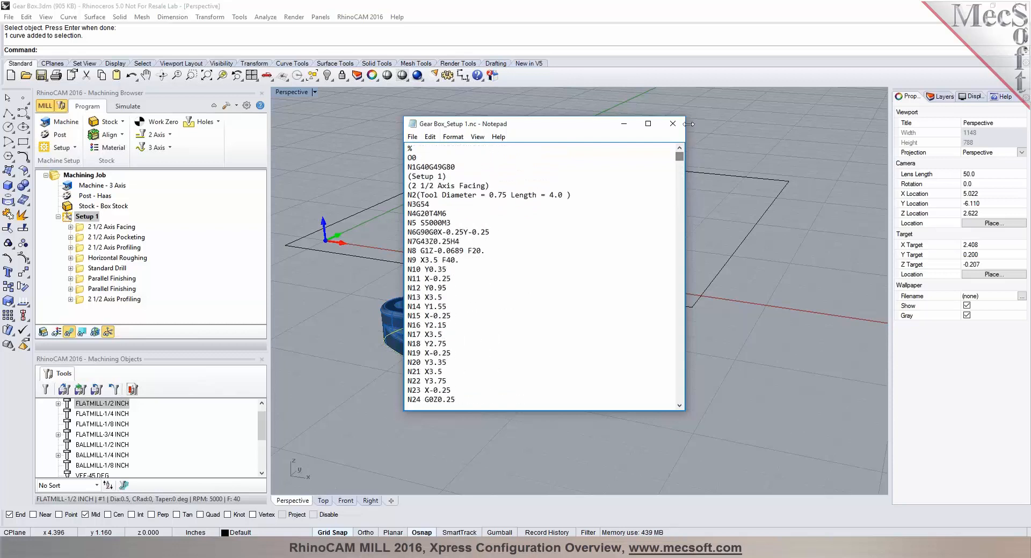
left_click(673, 126)
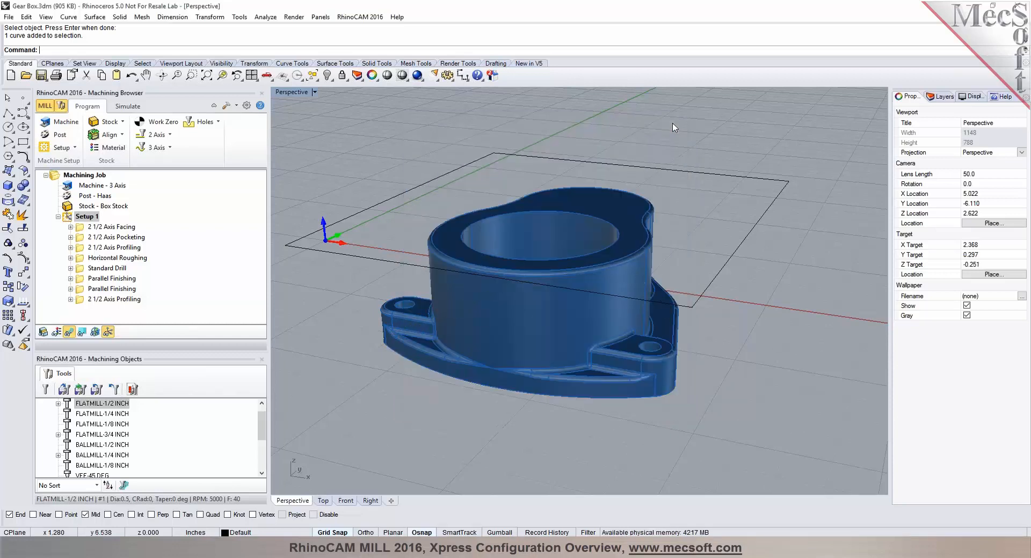